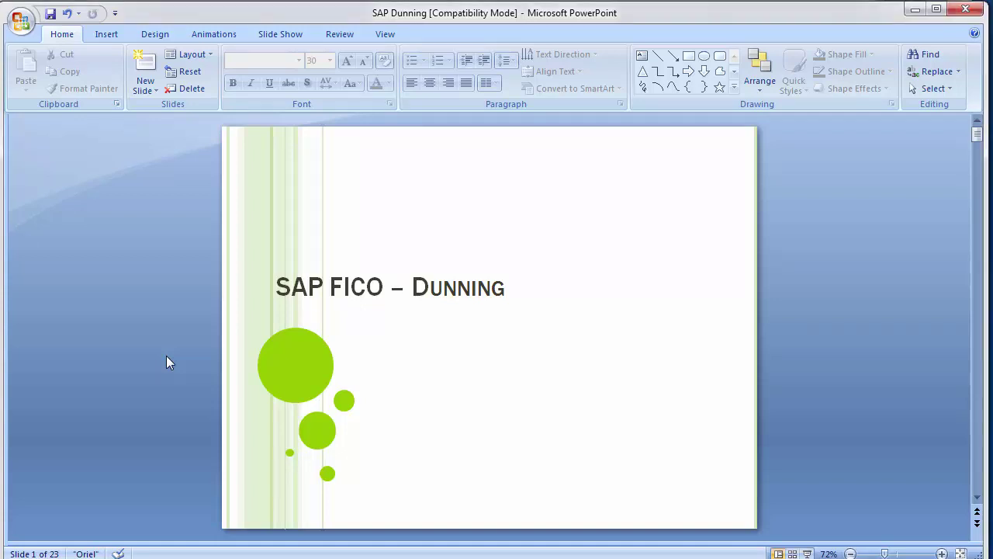
Read through the SAP Dunning slides from the title to the menu path and transaction code for Define Dunning Keys
{"action": "scroll", "coordinate": [166, 356], "scroll_direction": "down", "scroll_amount": 1}
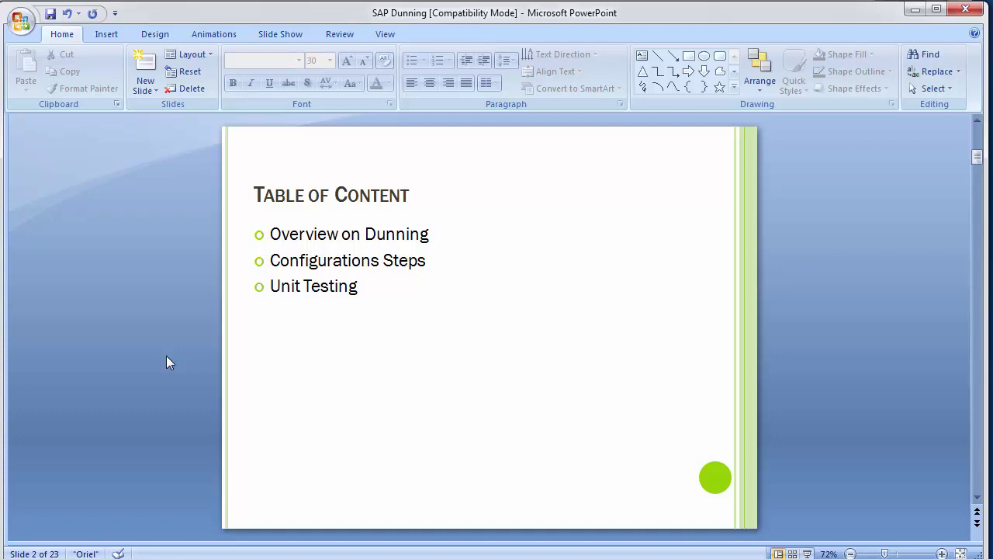
{"action": "key", "text": "Page_Down"}
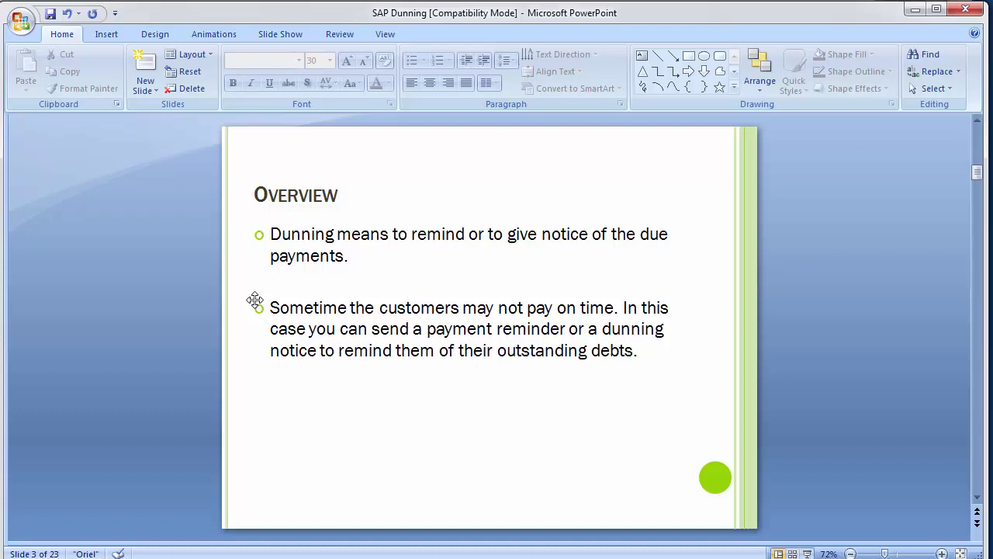
{"action": "scroll", "coordinate": [256, 300], "scroll_direction": "down", "scroll_amount": 2}
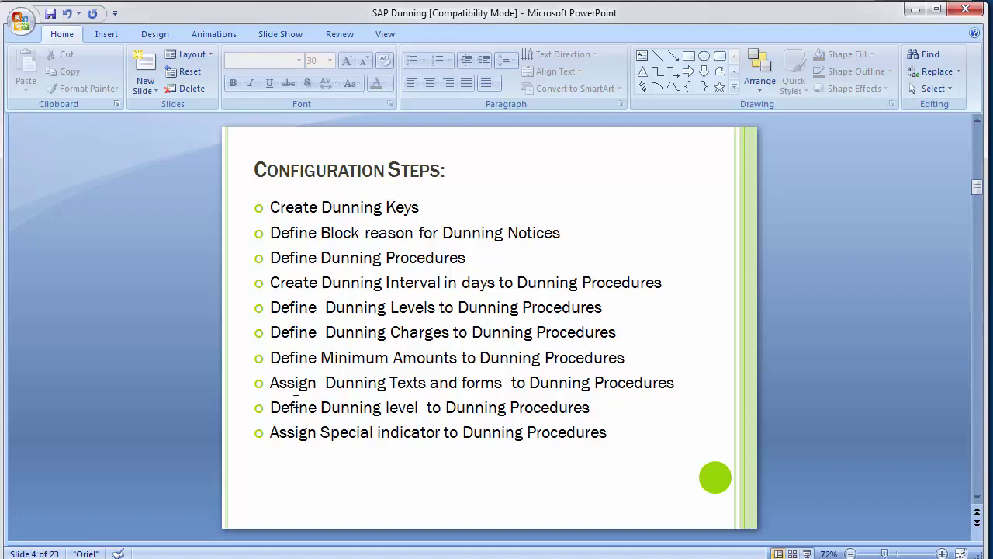
{"action": "left_click", "coordinate": [271, 409]}
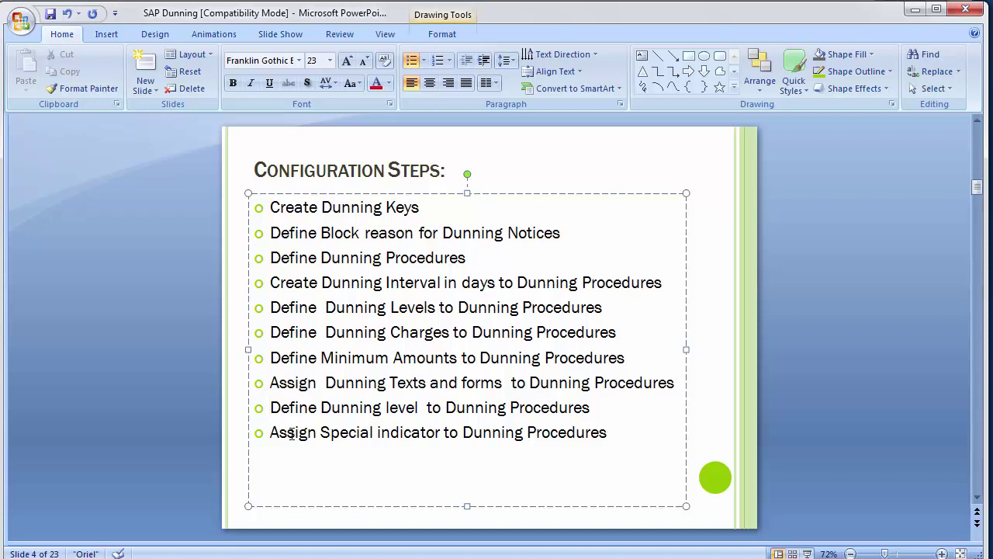
{"action": "left_click", "coordinate": [102, 325]}
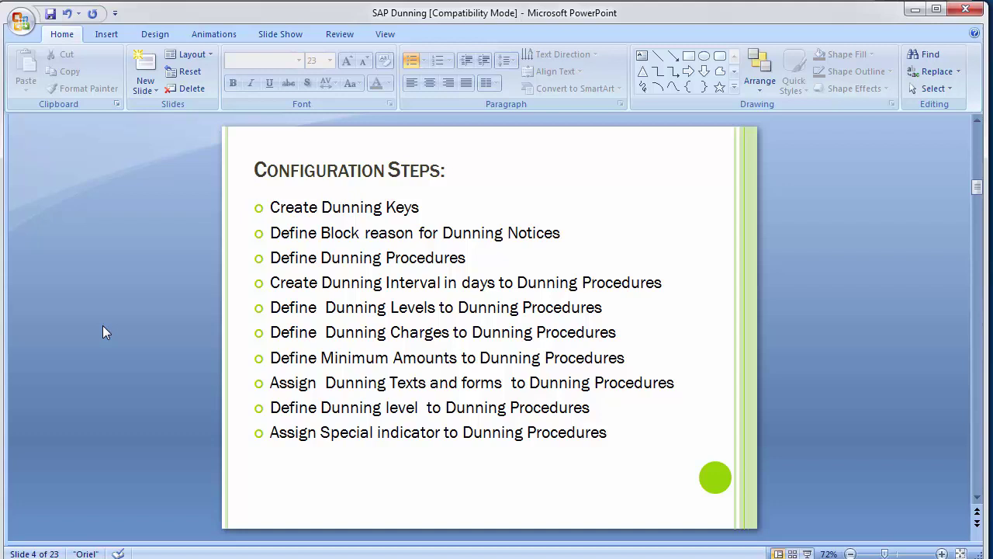
{"action": "key", "text": "Page_Down"}
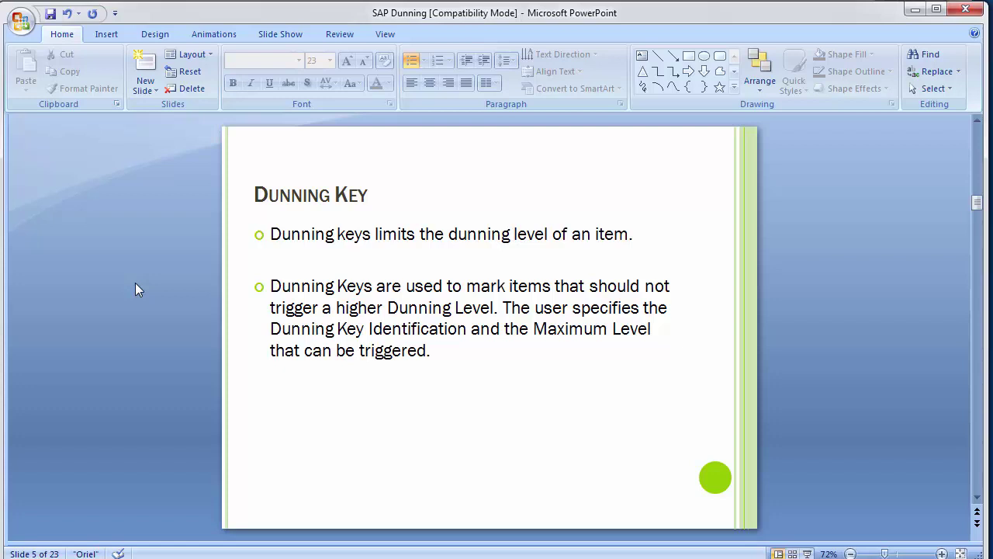
{"action": "scroll", "coordinate": [101, 302], "scroll_direction": "down", "scroll_amount": 1}
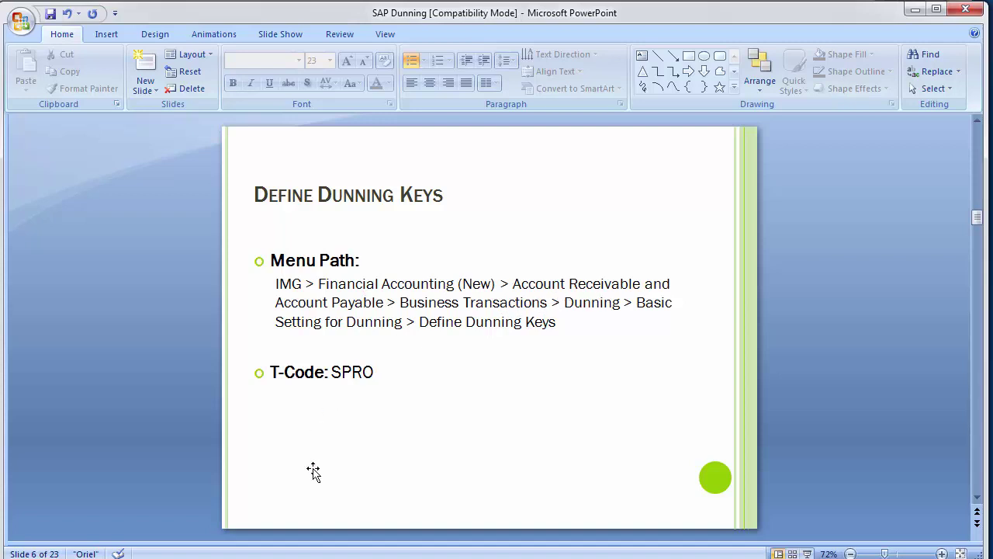
Switch to SAP Easy Access, run transaction SPRO and display the SAP Reference IMG
{"action": "left_click", "coordinate": [297, 535]}
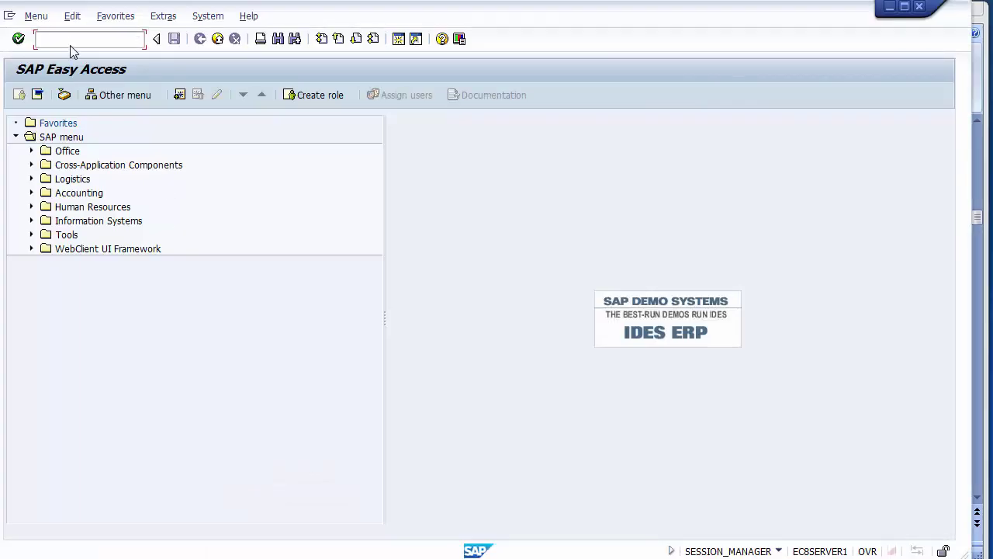
{"action": "type", "text": "spro"}
{"action": "key", "text": "Return"}
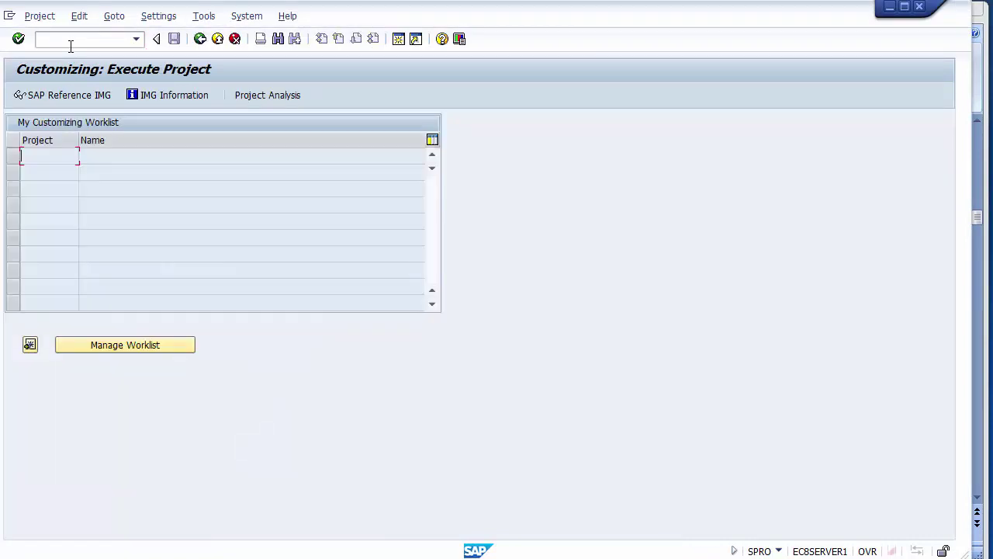
{"action": "left_click", "coordinate": [68, 96]}
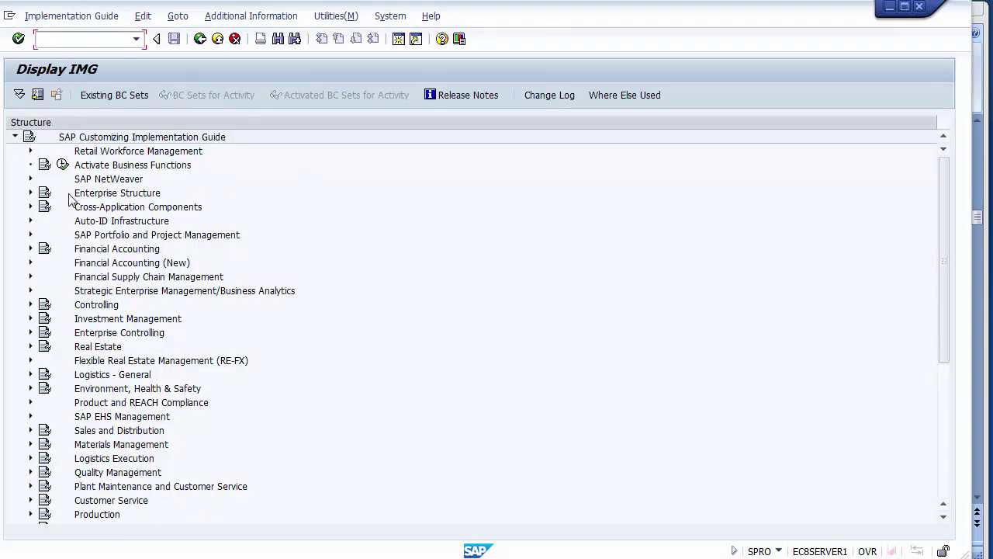
Expand Financial Accounting (New), Accounts Receivable and Accounts Payable, and Business Transactions in the IMG, checking the path against the slide
{"action": "left_click", "coordinate": [31, 264]}
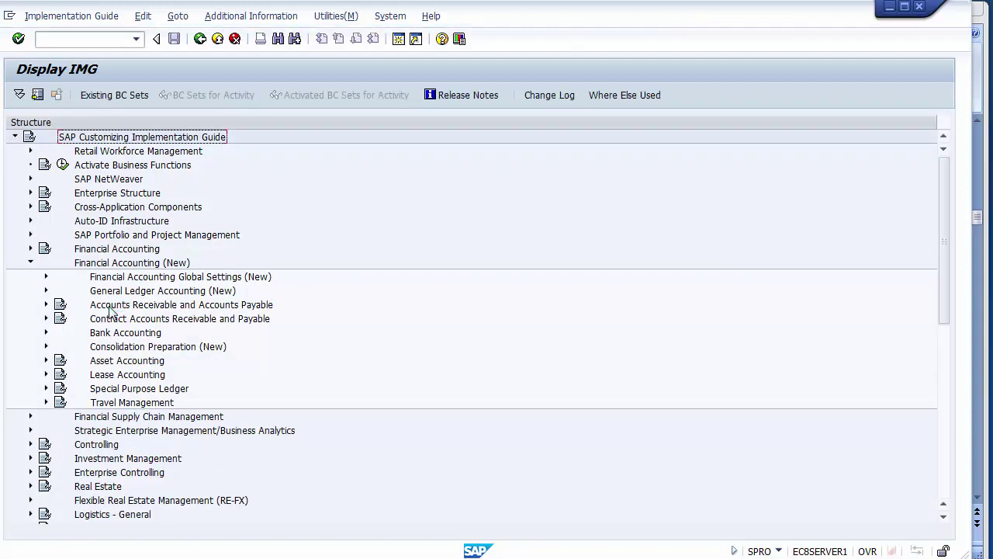
{"action": "left_click", "coordinate": [112, 307]}
{"action": "left_click", "coordinate": [46, 305]}
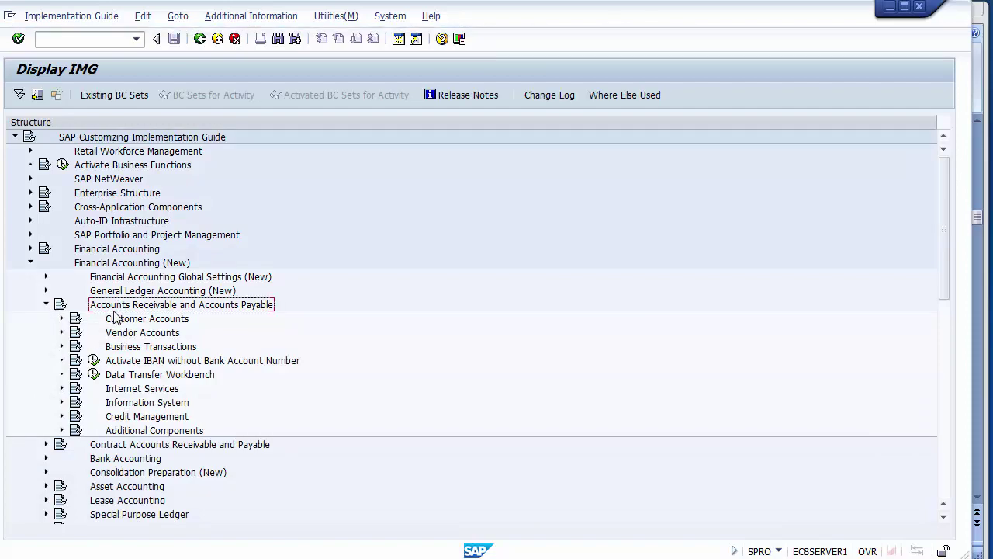
{"action": "key", "text": "alt+Tab"}
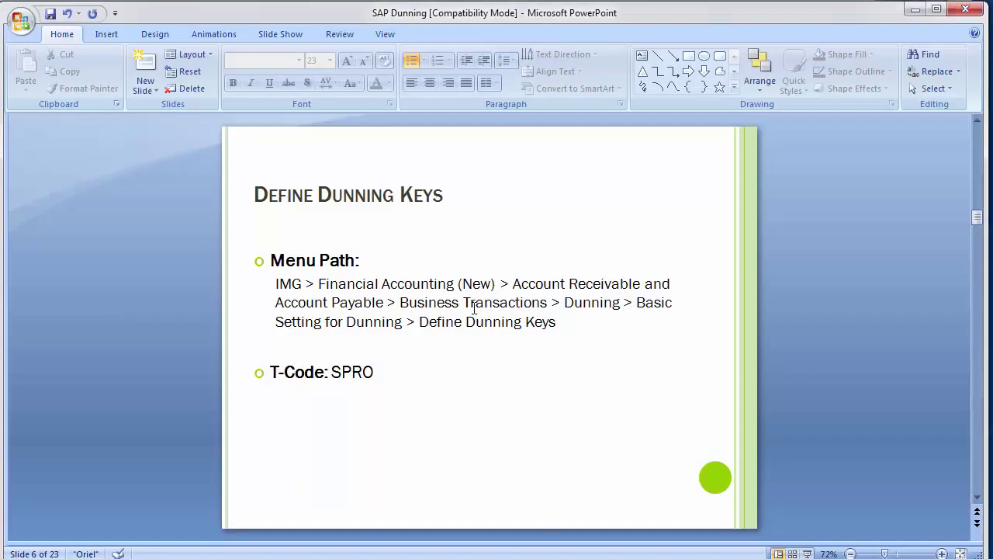
{"action": "key", "text": "alt+Tab"}
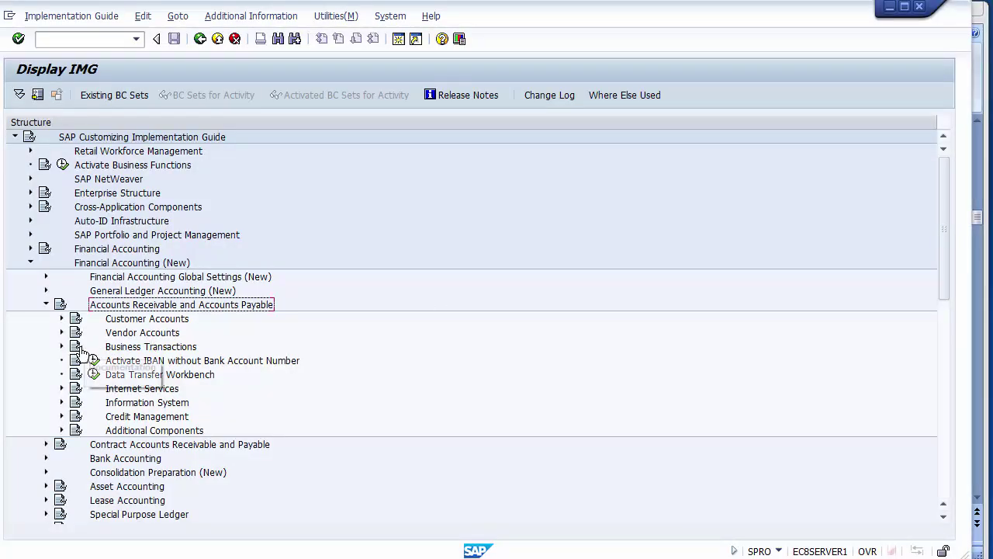
{"action": "left_click", "coordinate": [82, 351]}
{"action": "left_click", "coordinate": [62, 347]}
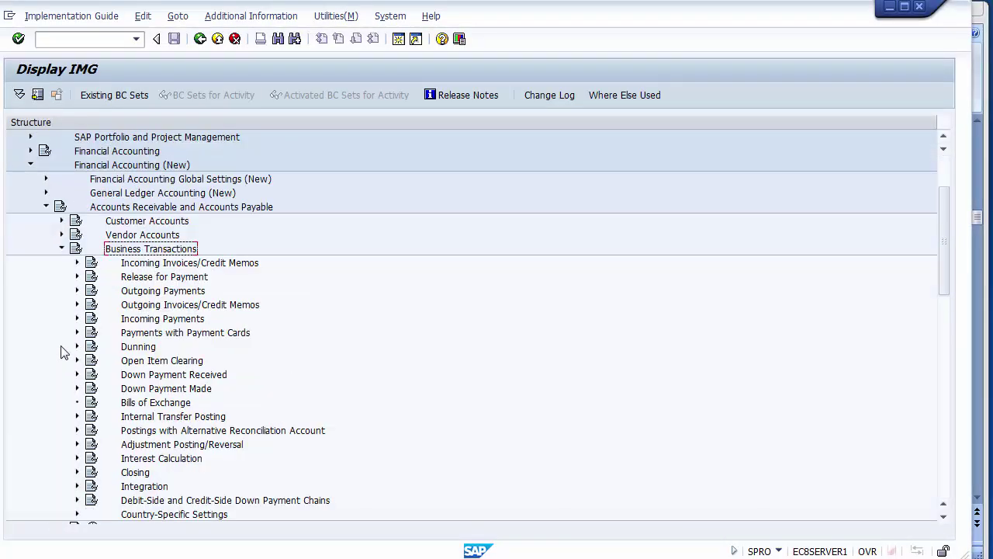
Expand Dunning and its Basic Settings for Dunning node, and select the Define Dunning Keys activity
{"action": "left_click", "coordinate": [124, 347]}
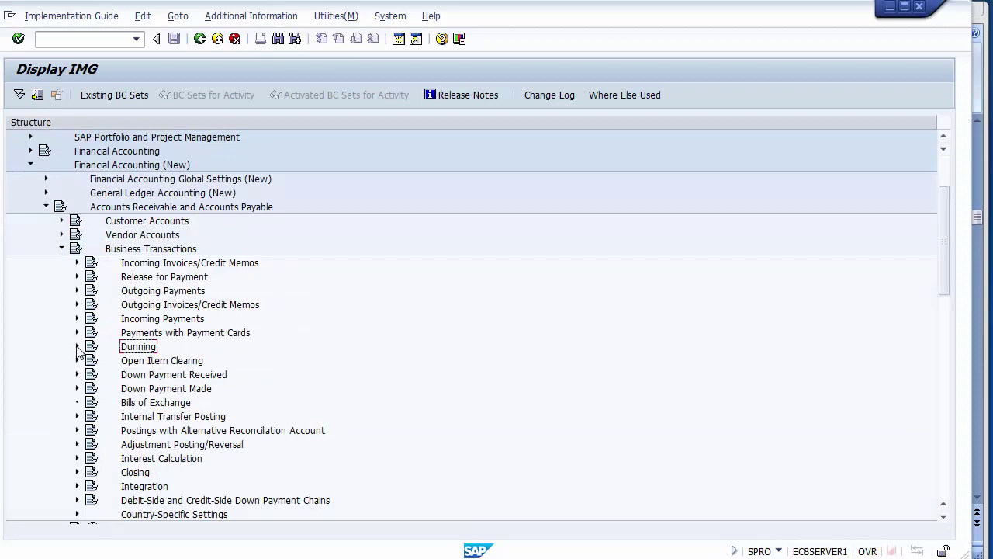
{"action": "left_click", "coordinate": [77, 346]}
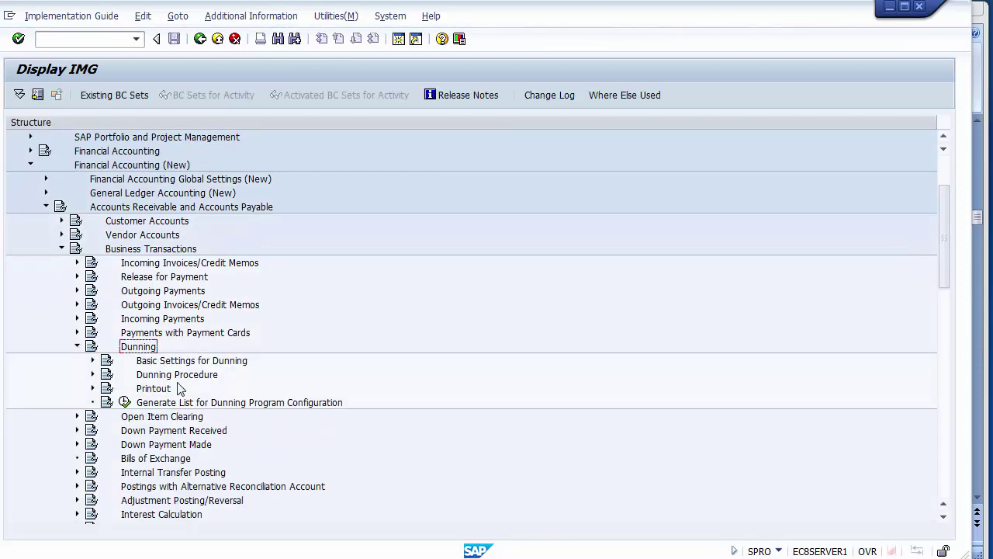
{"action": "left_click", "coordinate": [173, 364]}
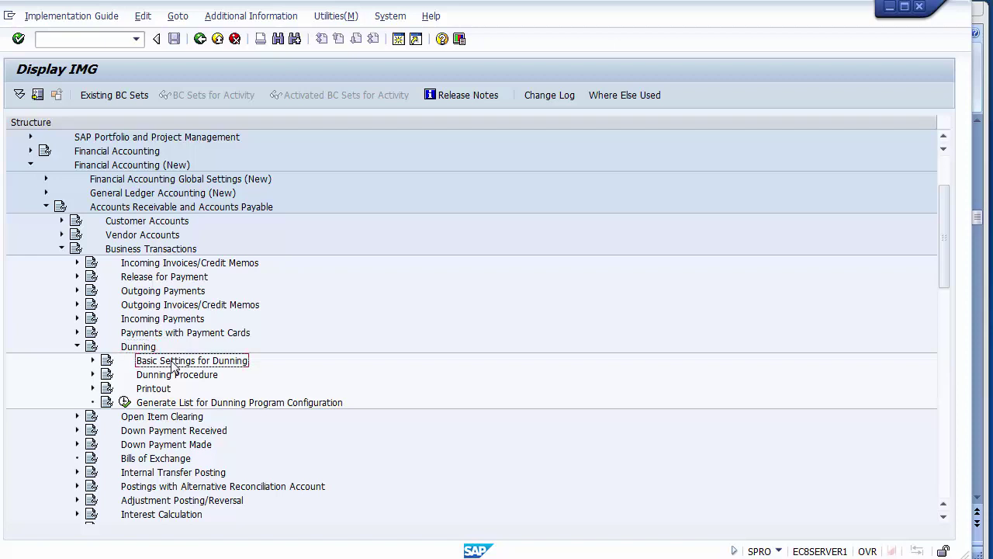
{"action": "left_click", "coordinate": [92, 361]}
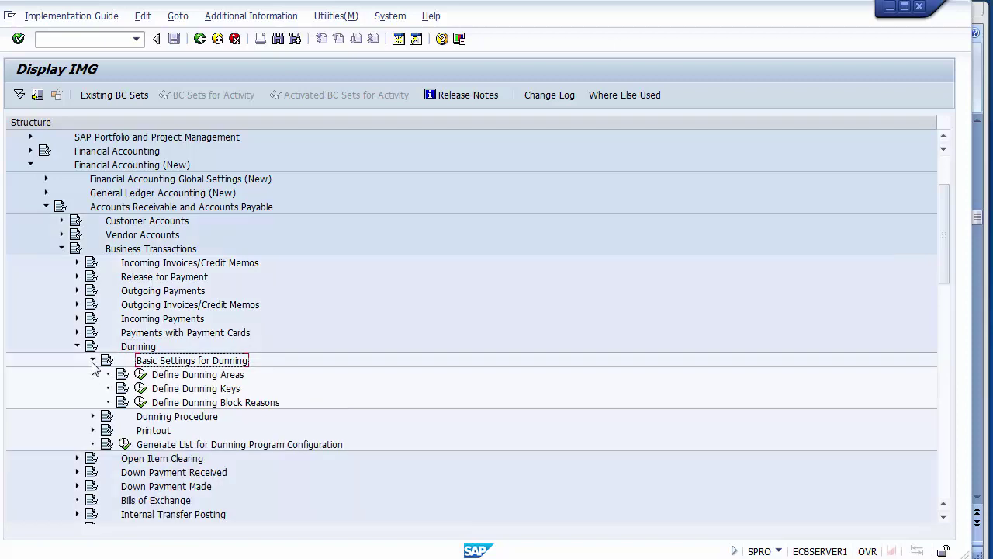
{"action": "left_click", "coordinate": [181, 391]}
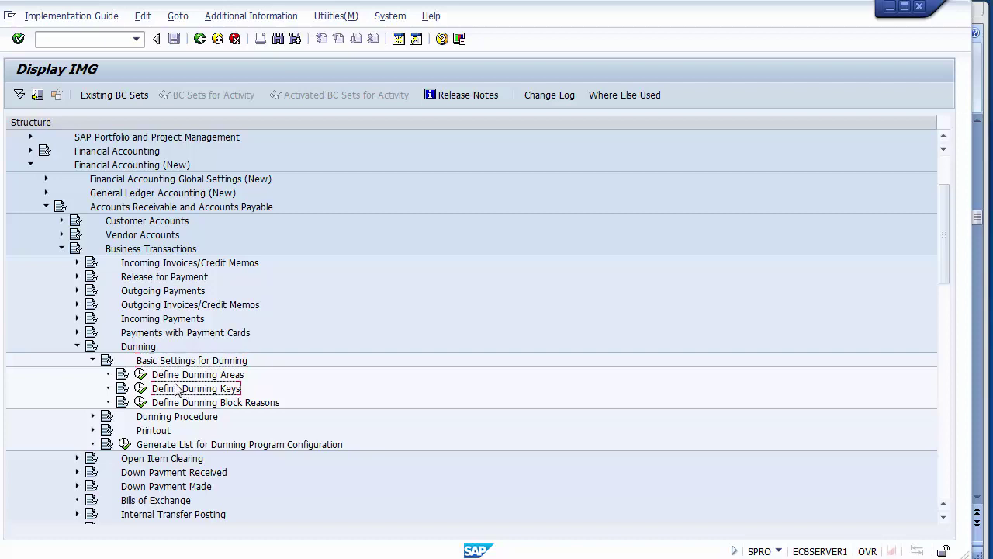
Retrace the IMG path from Financial Accounting (New) to Basic Settings for Dunning and execute the Define Dunning Keys activity
{"action": "left_click", "coordinate": [115, 166]}
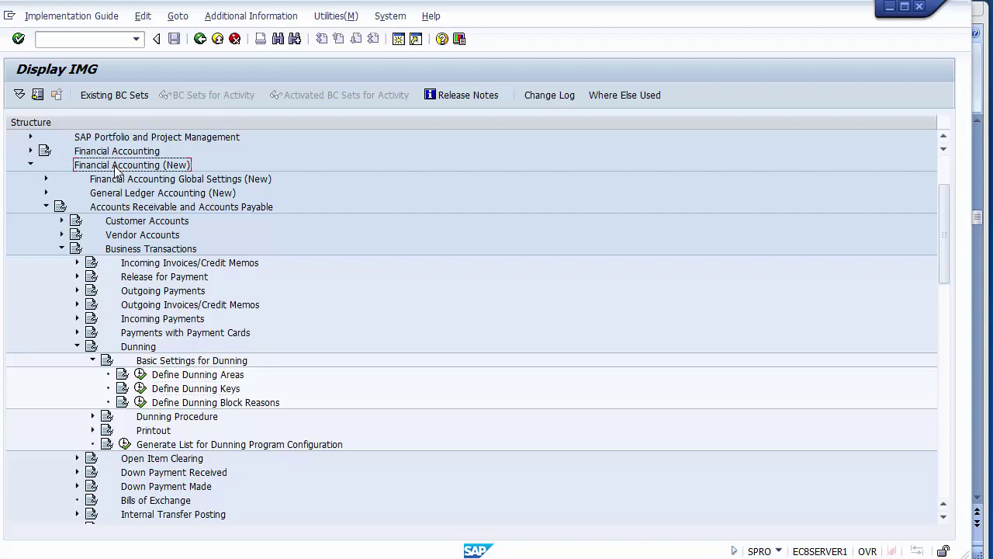
{"action": "left_click", "coordinate": [131, 207]}
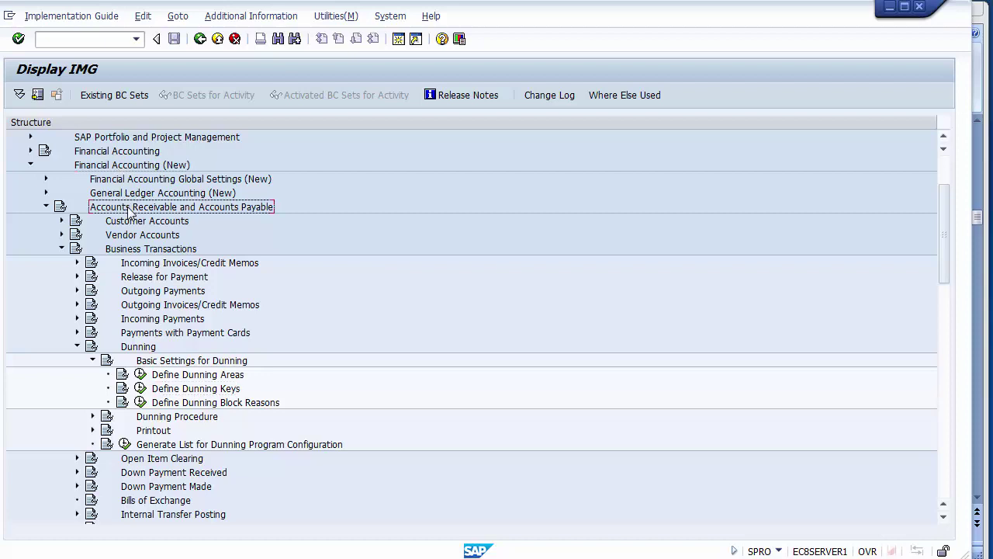
{"action": "left_click", "coordinate": [144, 250]}
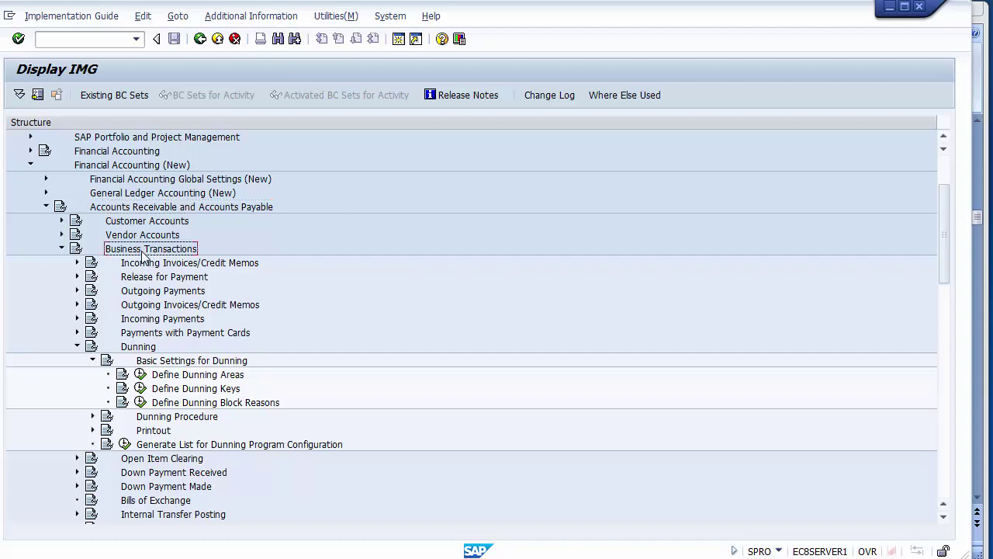
{"action": "left_click", "coordinate": [142, 349]}
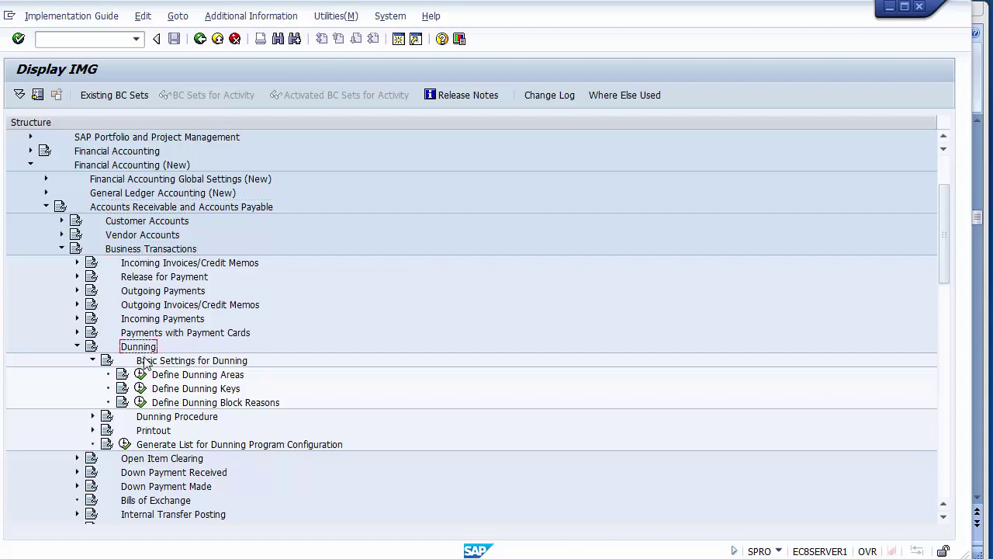
{"action": "left_click", "coordinate": [171, 363]}
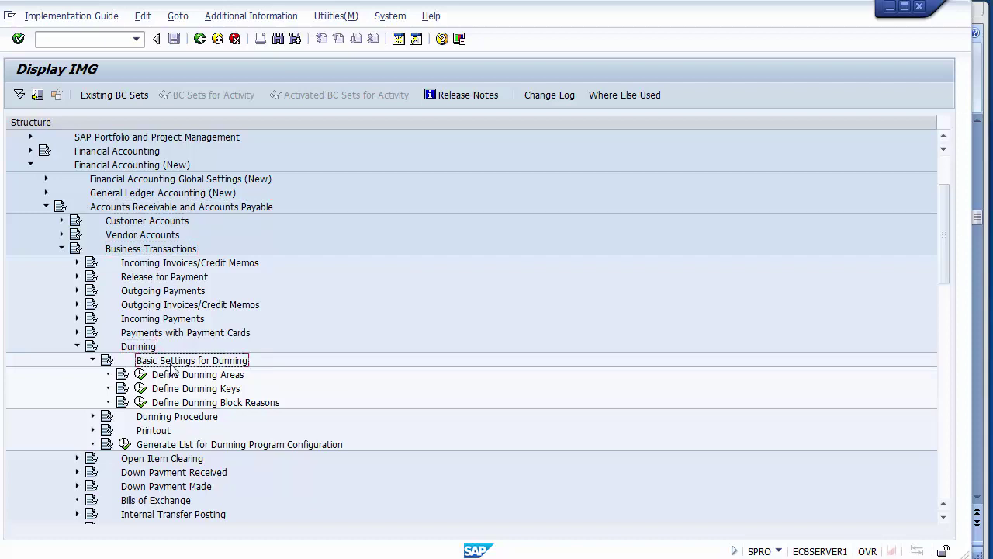
{"action": "left_click", "coordinate": [180, 391]}
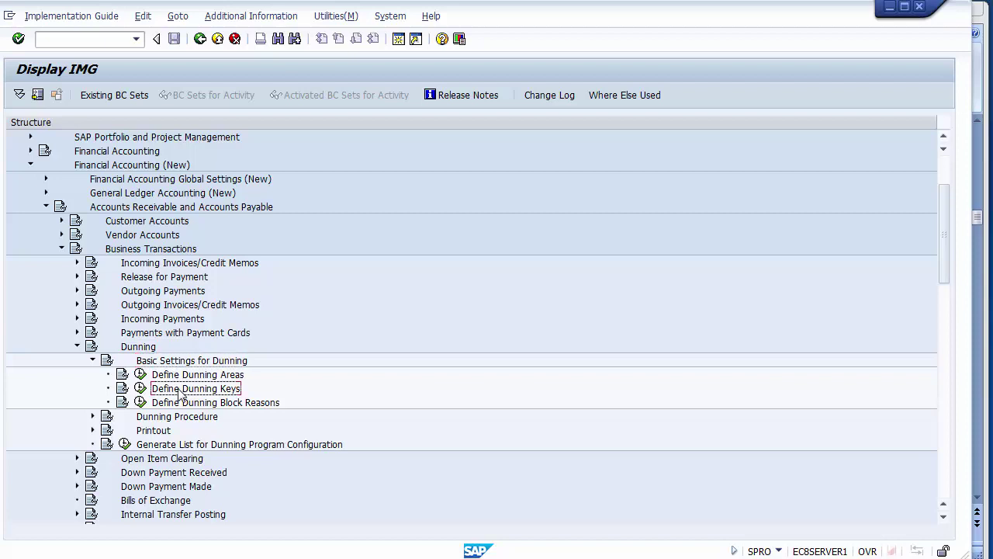
{"action": "left_click", "coordinate": [140, 388]}
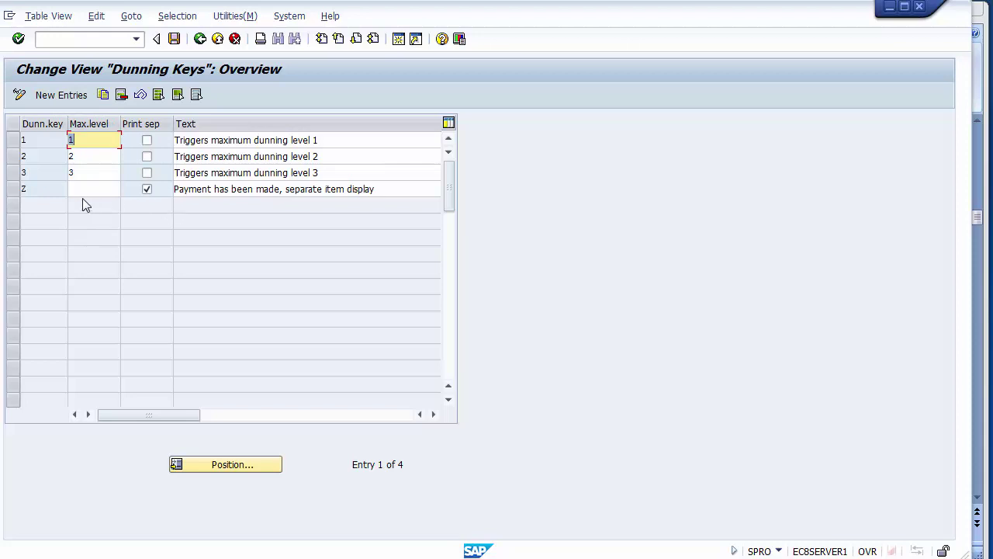
Copy the dunning key Z entry to a new dunning key I, keeping its separate-print setting and text
{"action": "left_click", "coordinate": [13, 190]}
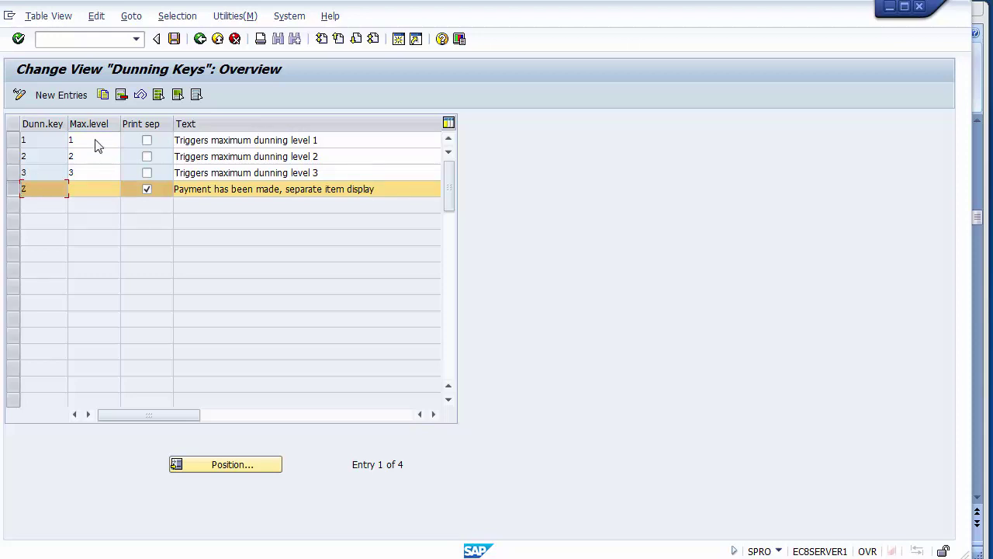
{"action": "left_click", "coordinate": [13, 191]}
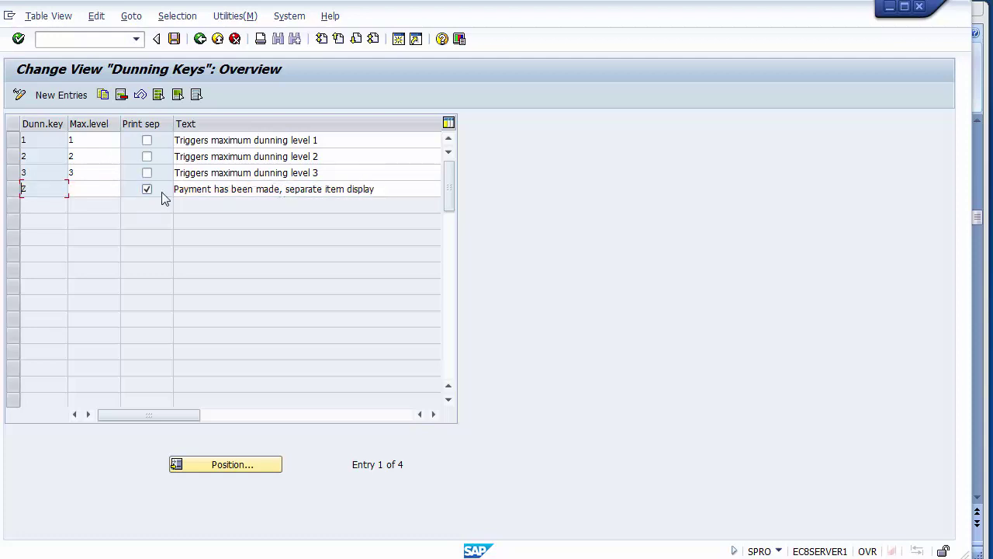
{"action": "left_click", "coordinate": [13, 192]}
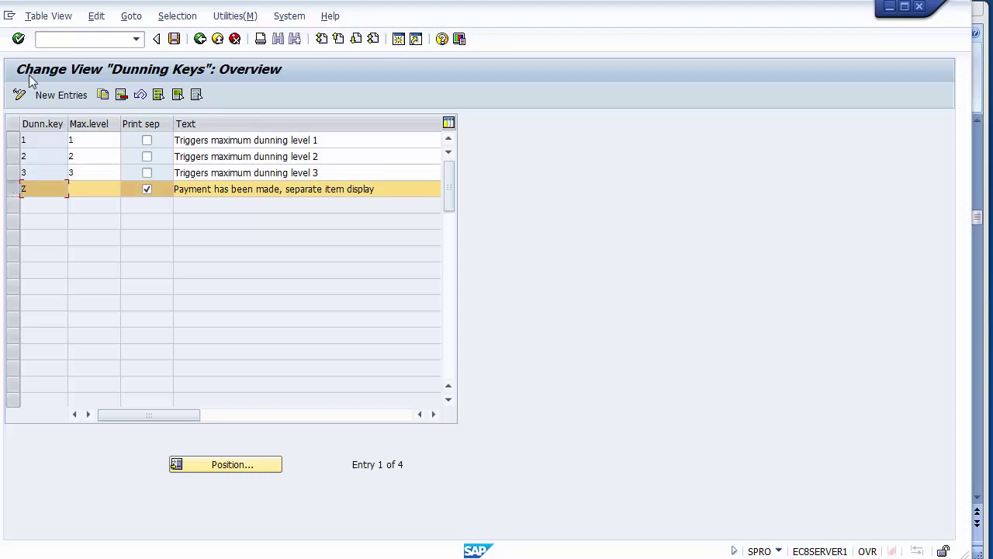
{"action": "left_click", "coordinate": [103, 95]}
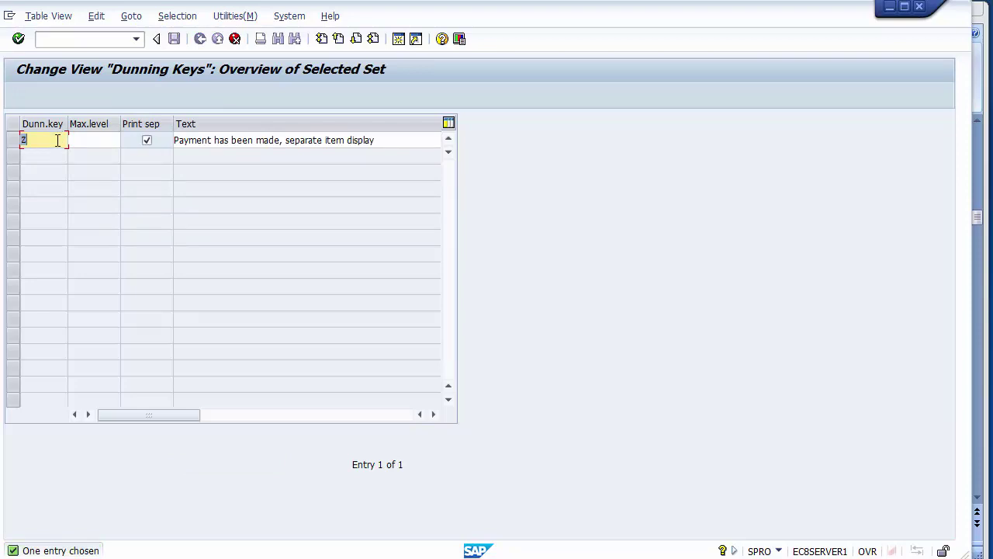
{"action": "key", "text": "Delete"}
{"action": "type", "text": "1"}
{"action": "key", "text": "BackSpace"}
{"action": "type", "text": "1"}
{"action": "key", "text": "Return"}
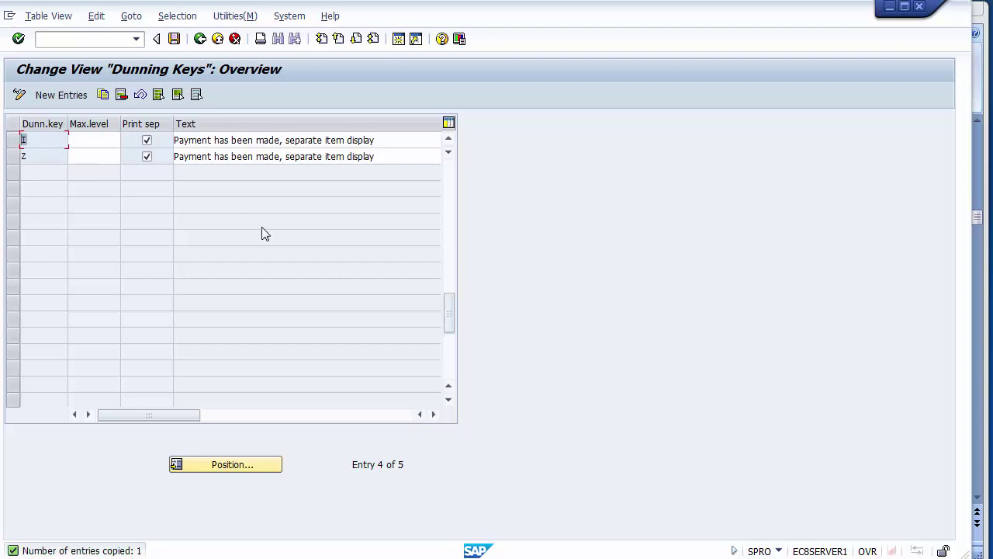
Delete the dunning key I entry from the dunning keys table
{"action": "scroll", "coordinate": [118, 150], "scroll_direction": "up", "scroll_amount": 3}
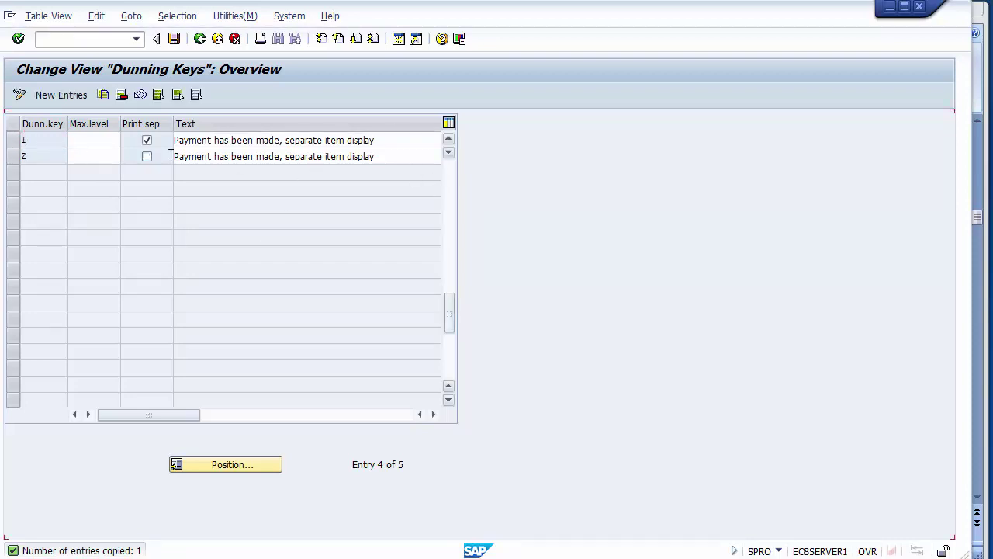
{"action": "double_click", "coordinate": [98, 188]}
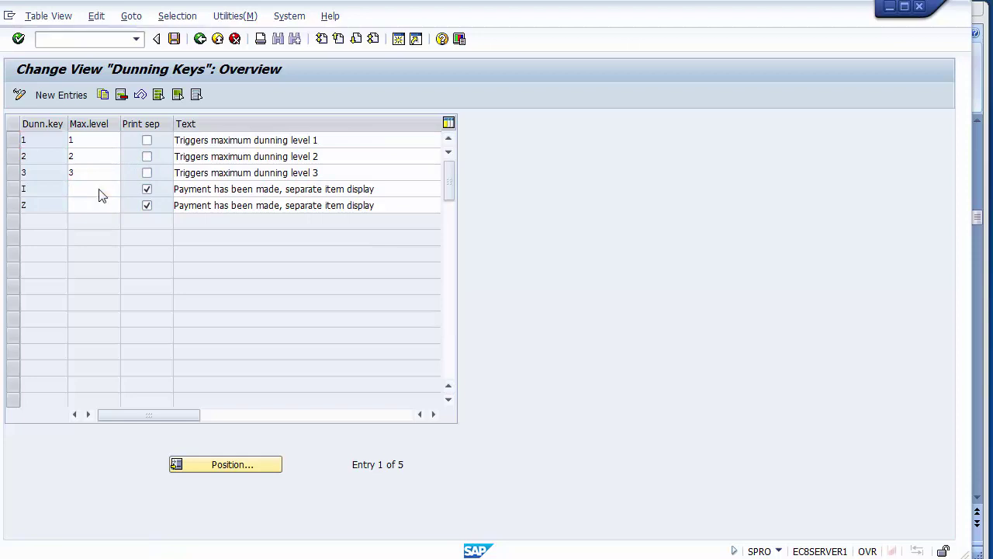
{"action": "left_click", "coordinate": [13, 208]}
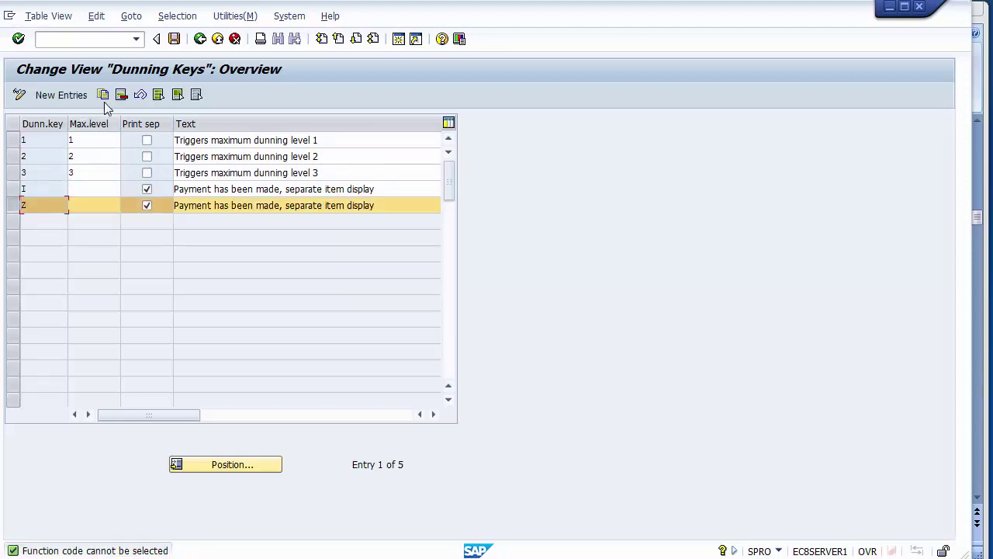
{"action": "left_click", "coordinate": [13, 190]}
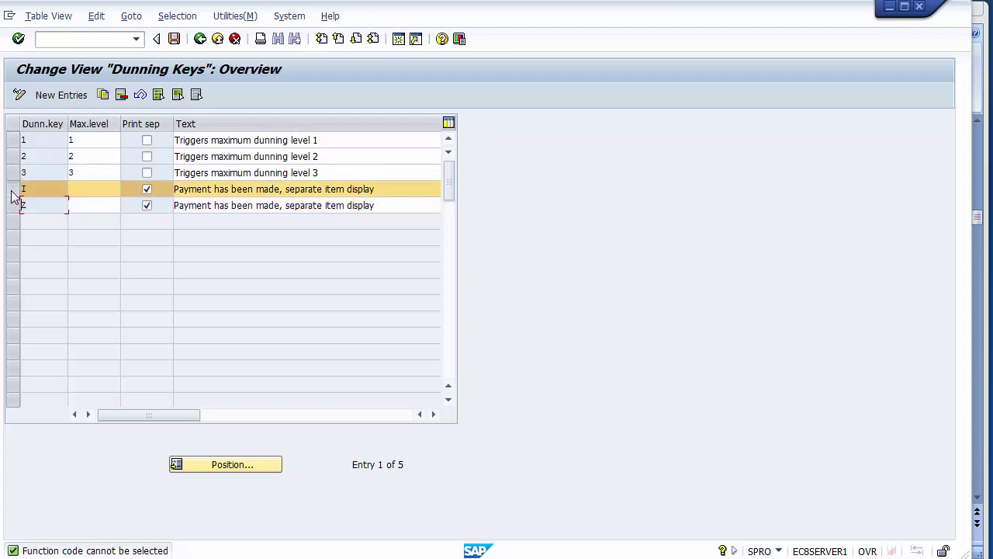
{"action": "left_click", "coordinate": [13, 189]}
{"action": "left_click", "coordinate": [31, 188]}
{"action": "left_click", "coordinate": [13, 189]}
{"action": "left_click", "coordinate": [121, 96]}
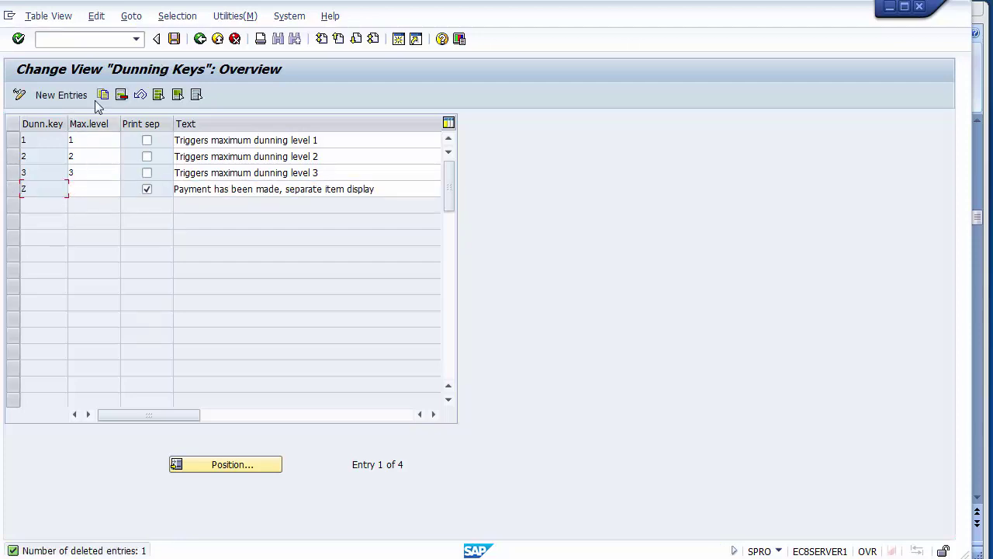
Create a new dunning key entry with key I and separate printing enabled
{"action": "left_click", "coordinate": [56, 98]}
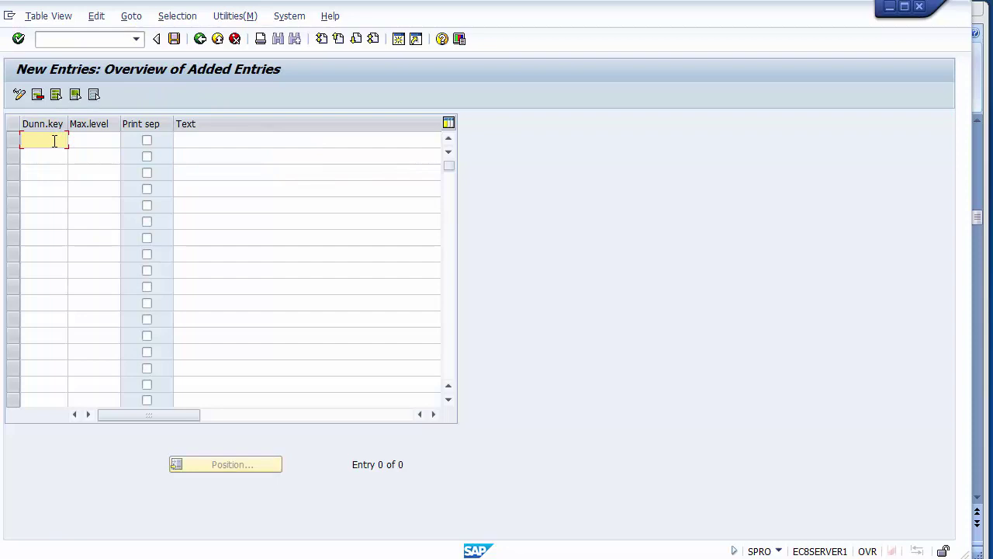
{"action": "left_click", "coordinate": [54, 141]}
{"action": "left_click", "coordinate": [146, 140]}
{"action": "left_click", "coordinate": [196, 140]}
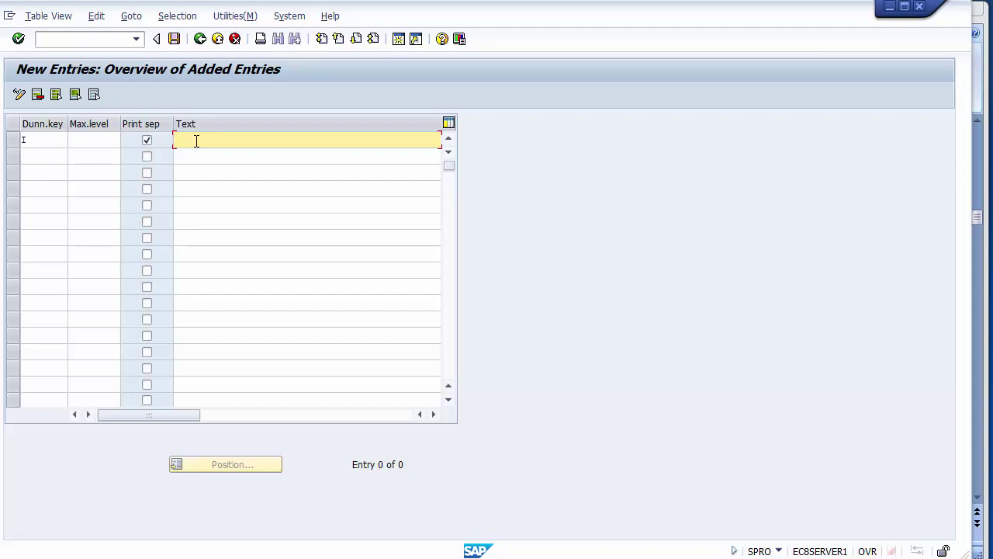
Enter "Dunning for company code 1200" as the text of the new dunning key
{"action": "type", "text": "D"}
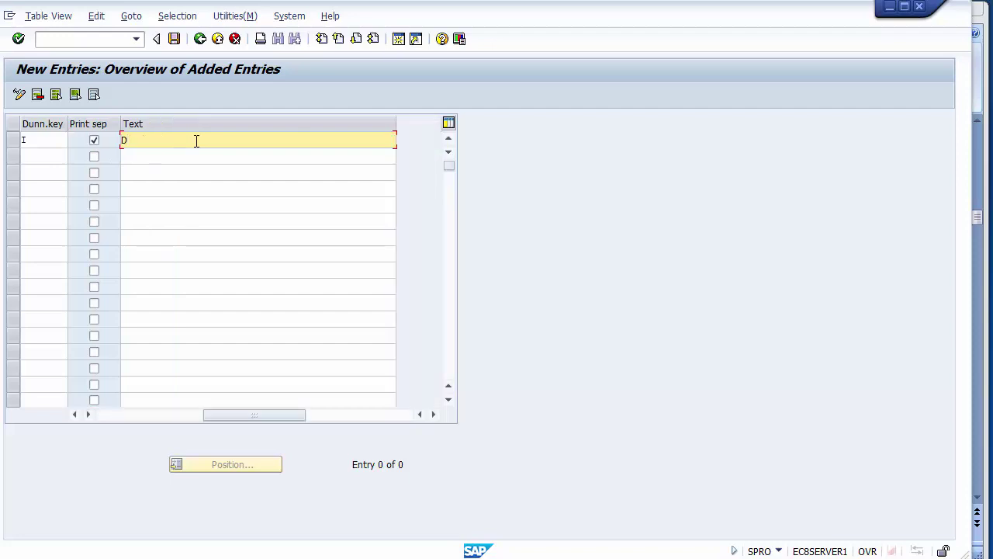
{"action": "type", "text": "unning forcompany"}
{"action": "key", "text": "BackSpace"}
{"action": "key", "text": "BackSpace"}
{"action": "key", "text": "BackSpace"}
{"action": "key", "text": "BackSpace"}
{"action": "key", "text": "BackSpace"}
{"action": "key", "text": "BackSpace"}
{"action": "key", "text": "BackSpace"}
{"action": "type", "text": "company code 1200"}
{"action": "left_click", "coordinate": [121, 416]}
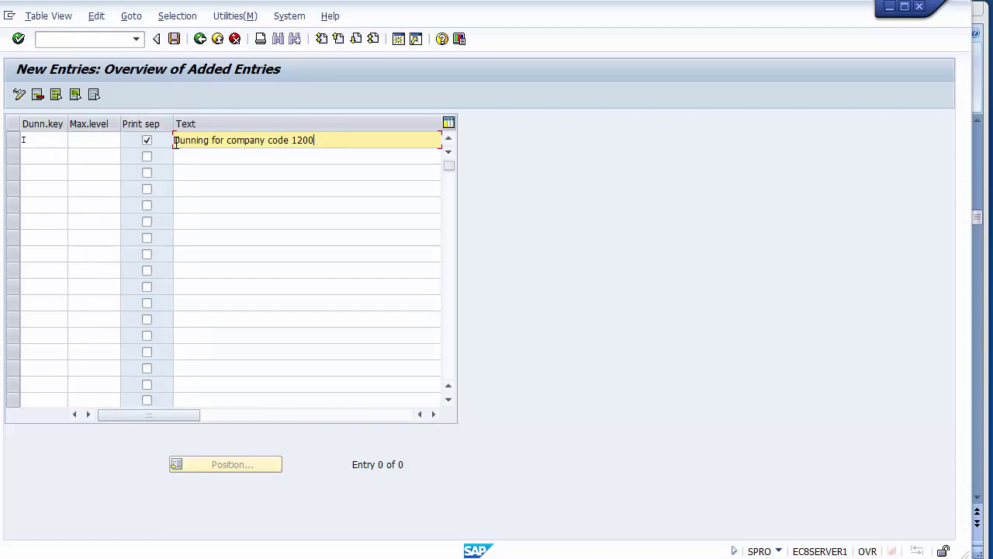
Check the new entry's key, print setting and text, and try to save it under dunning key I
{"action": "left_click_drag", "start_coordinate": [176, 142], "coordinate": [325, 140]}
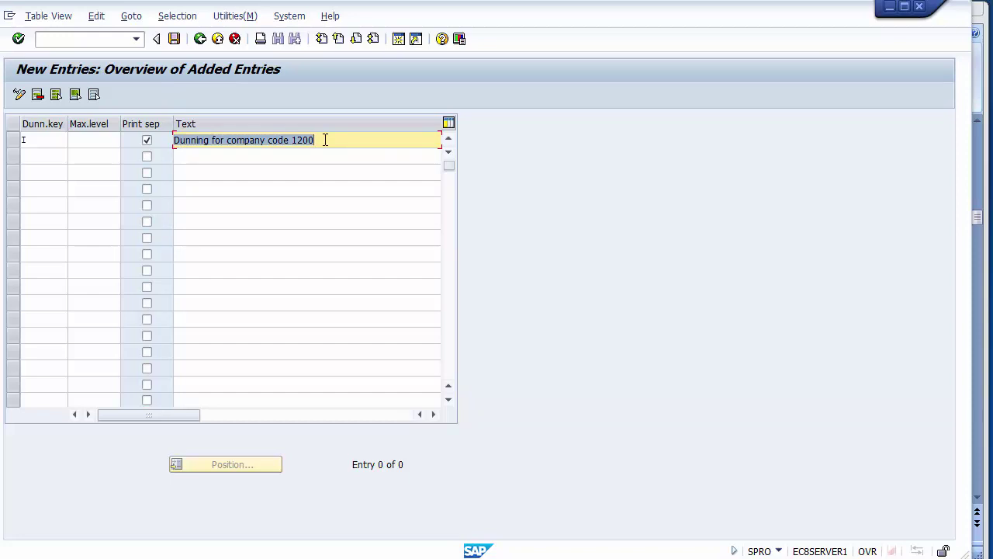
{"action": "left_click", "coordinate": [58, 139]}
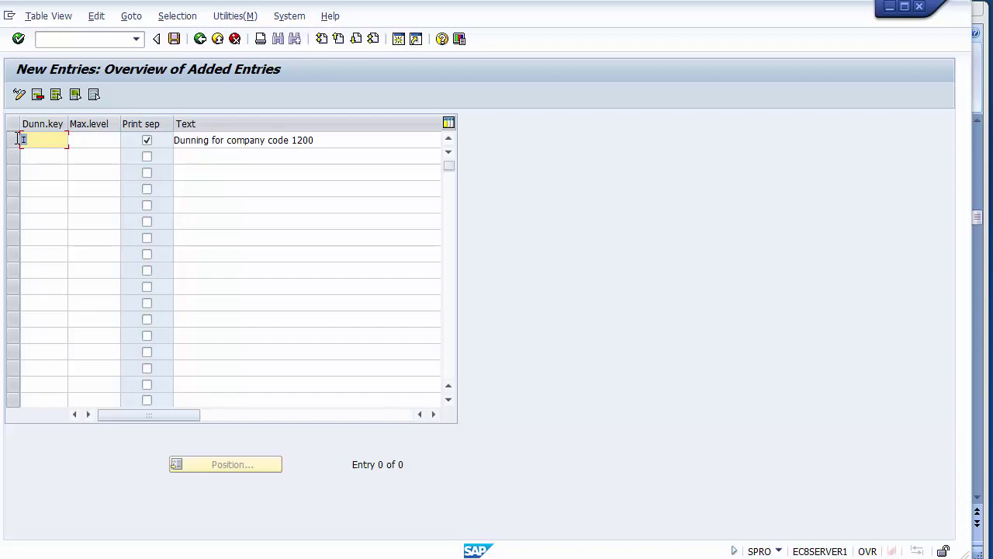
{"action": "left_click", "coordinate": [147, 141]}
{"action": "left_click", "coordinate": [175, 39]}
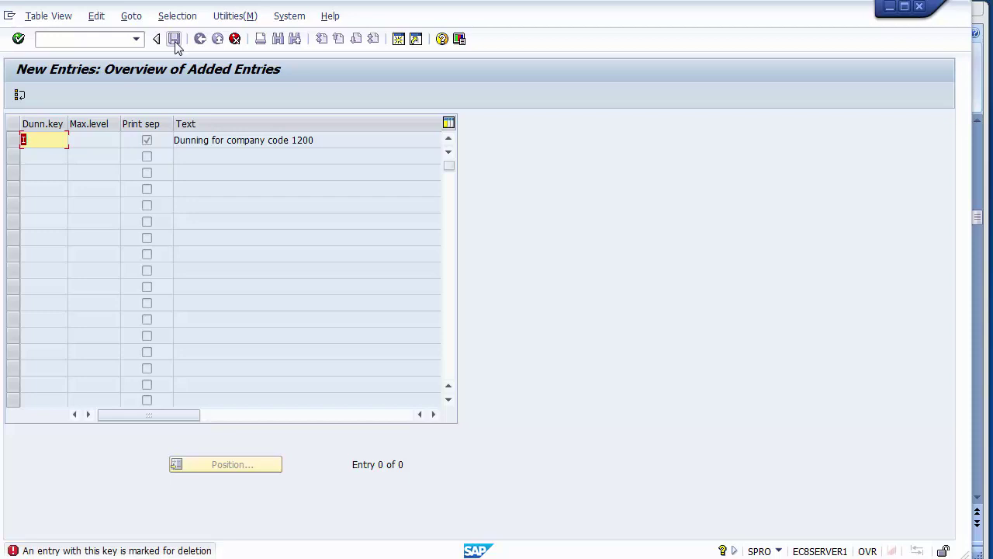
{"action": "left_click", "coordinate": [175, 40]}
Change the new entry's dunning key to Y and save it to the FICO Configurations customizing request
{"action": "type", "text": "Y"}
{"action": "key", "text": "Return"}
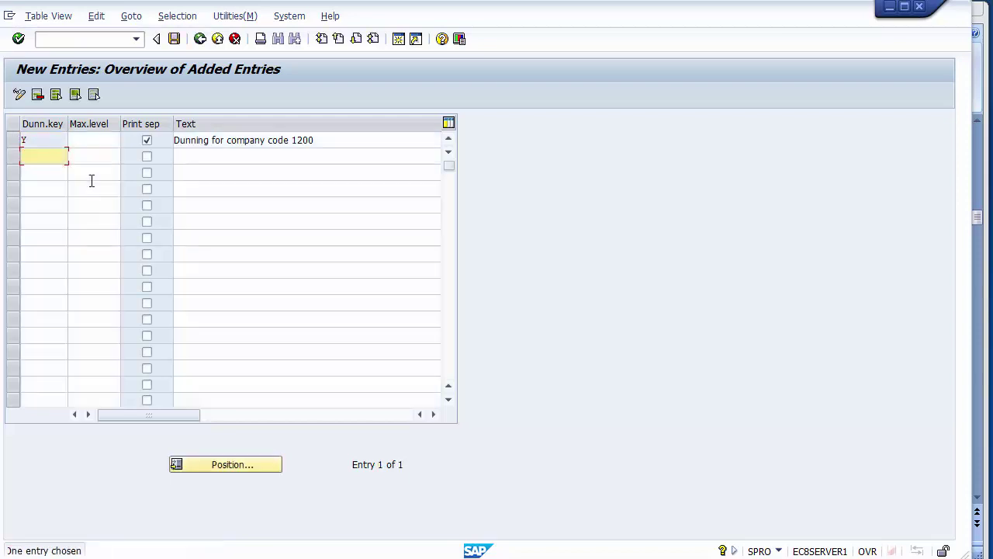
{"action": "left_click", "coordinate": [175, 40]}
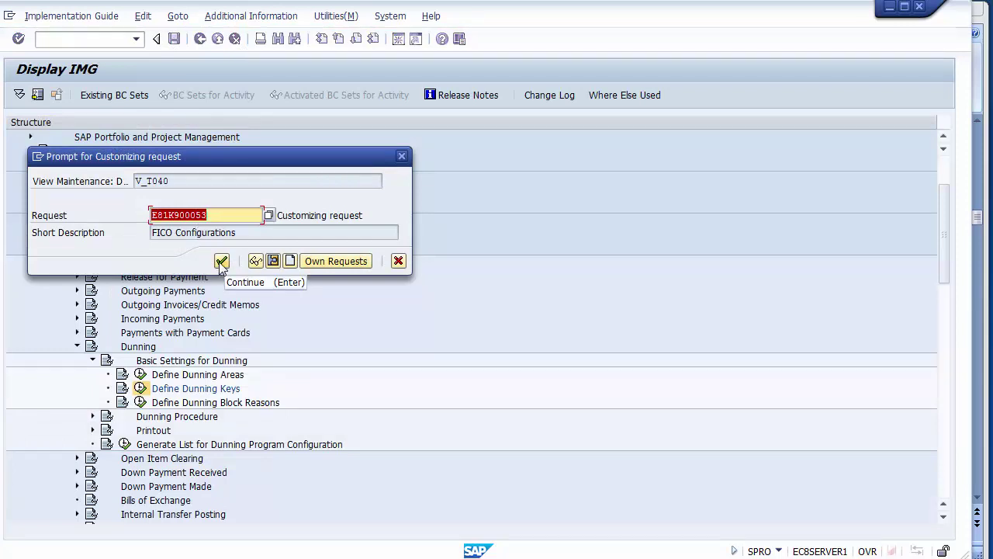
{"action": "left_click", "coordinate": [222, 263]}
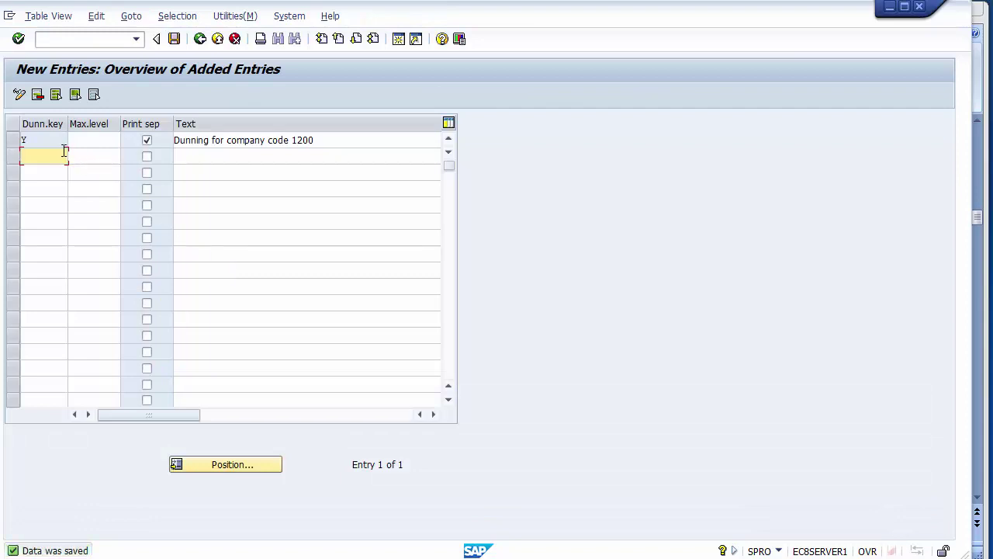
Select the saved dunning key Y entry and return to the Dunning Keys overview
{"action": "left_click", "coordinate": [12, 140]}
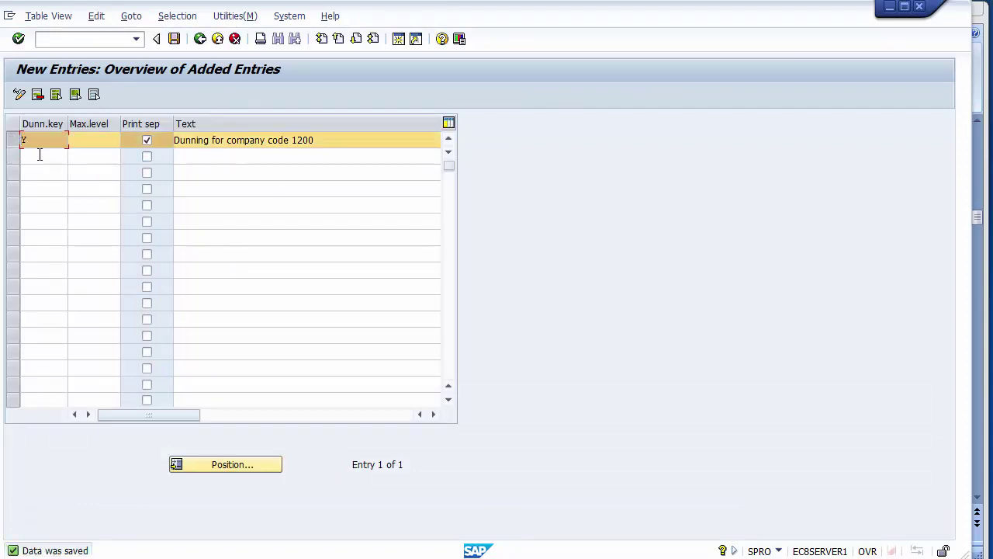
{"action": "left_click", "coordinate": [13, 140]}
{"action": "left_click", "coordinate": [199, 39]}
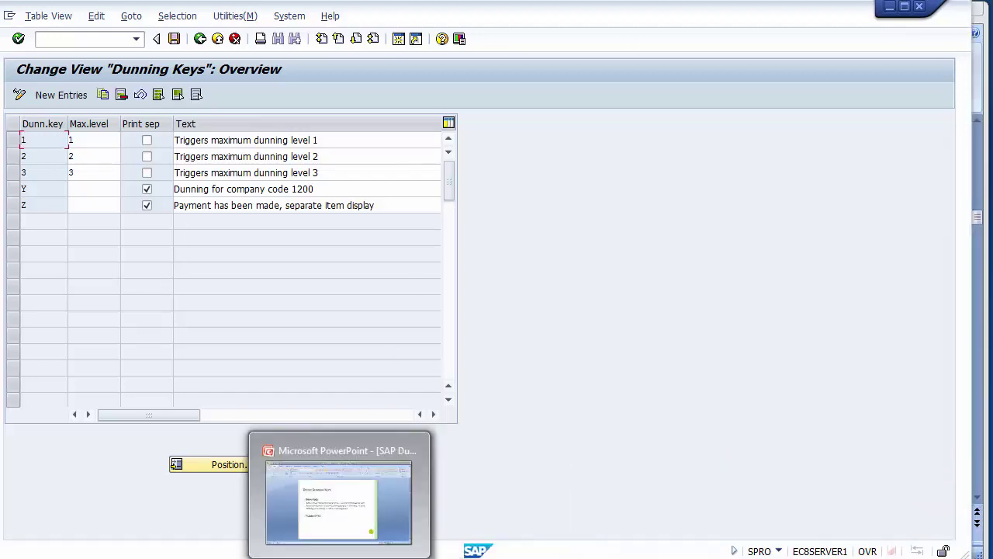
Advance the PowerPoint presentation to the Dunning Block slide, and leave the SAP dunning keys view for the IMG
{"action": "left_click", "coordinate": [322, 506]}
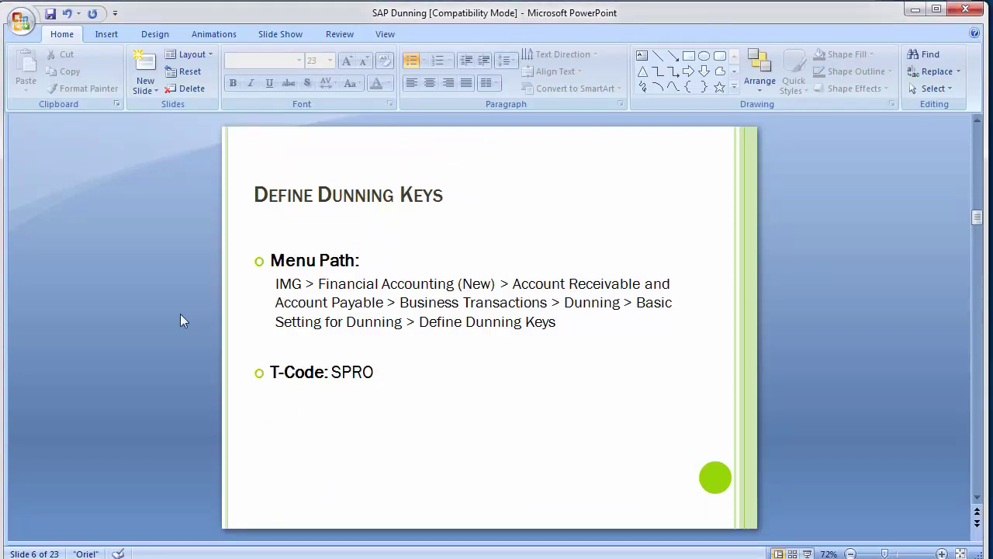
{"action": "scroll", "coordinate": [163, 318], "scroll_direction": "down", "scroll_amount": 1}
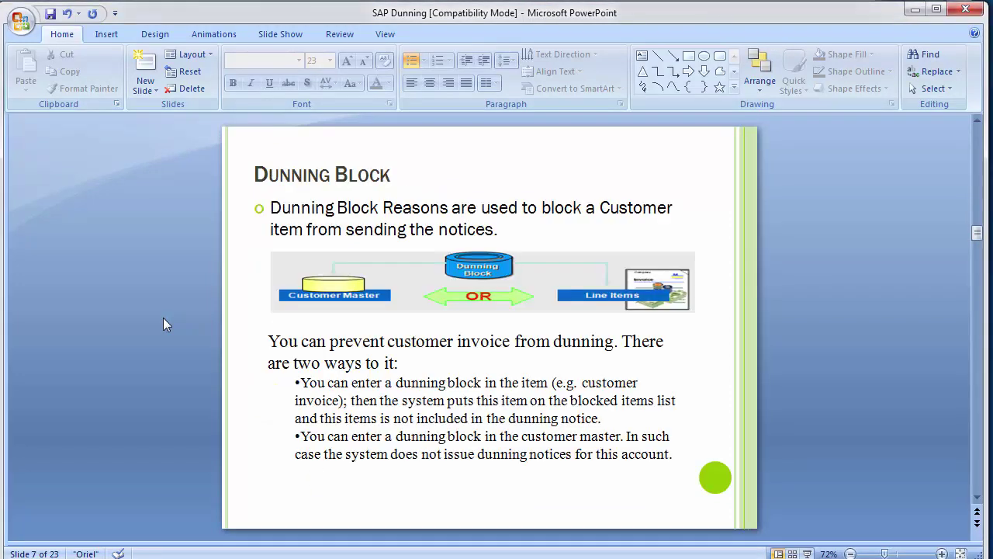
{"action": "key", "text": "alt+Tab"}
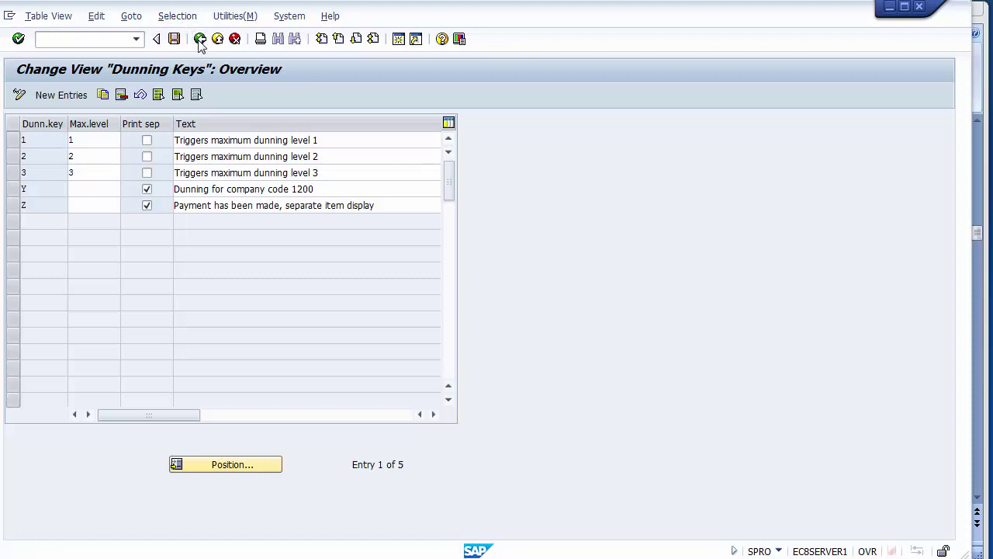
{"action": "left_click", "coordinate": [200, 41]}
{"action": "left_click", "coordinate": [217, 41]}
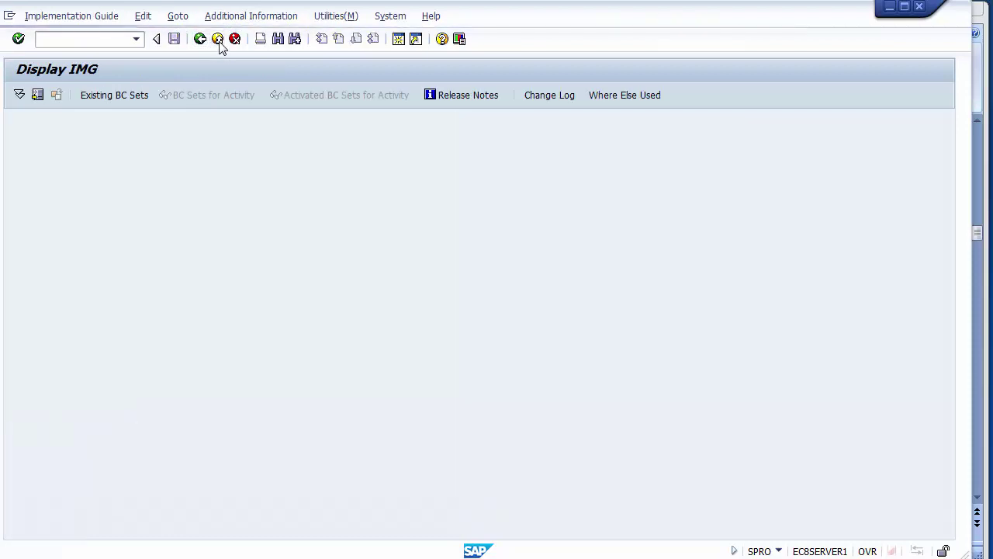
{"action": "key", "text": "alt+Tab"}
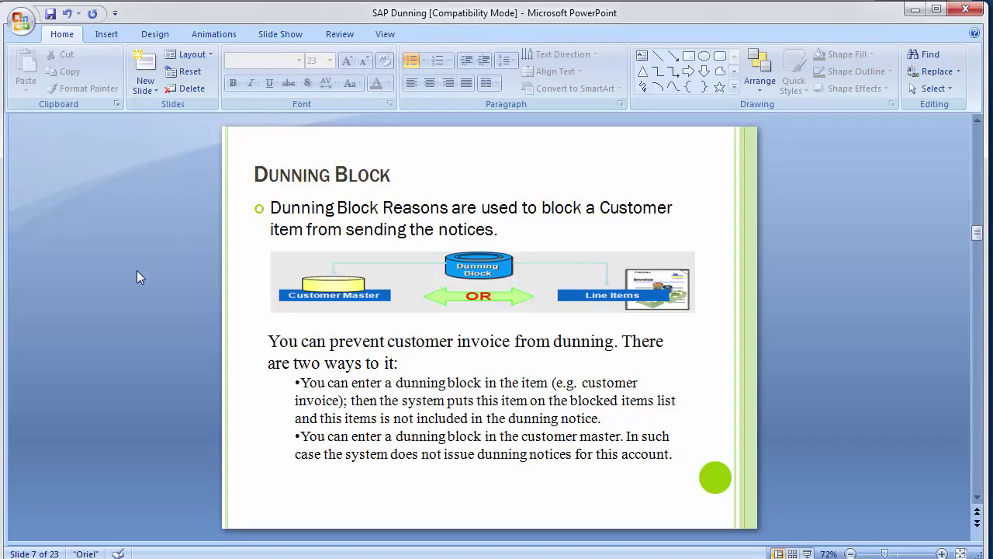
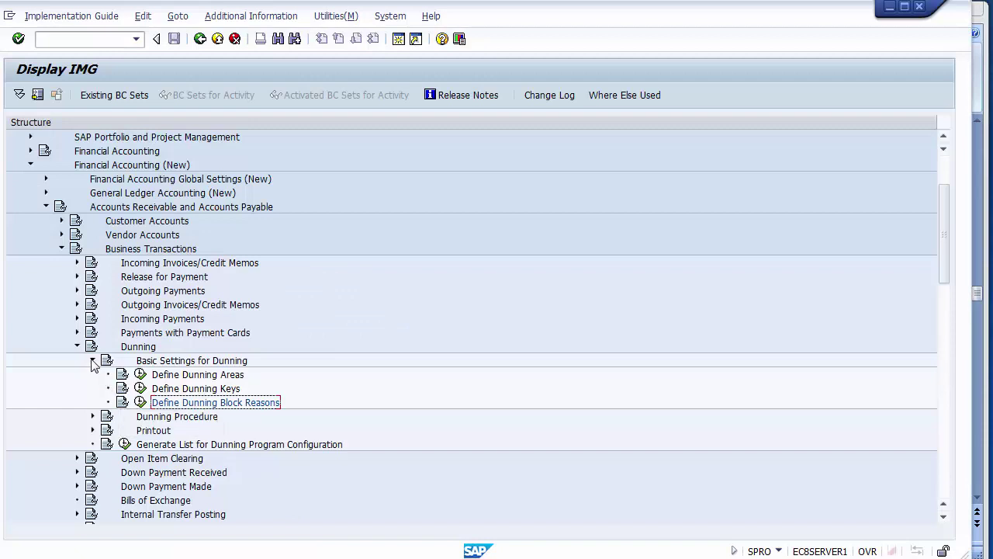
Collapse Basic Settings for Dunning, expand Dunning Procedure in the IMG, and execute the Define Dunning Procedures activity
{"action": "left_click", "coordinate": [92, 360]}
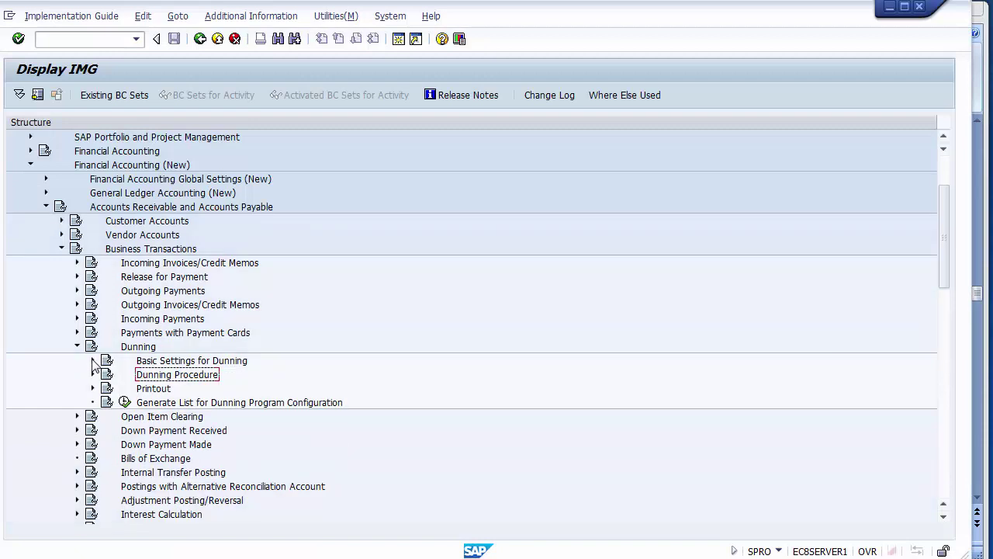
{"action": "left_click", "coordinate": [141, 250]}
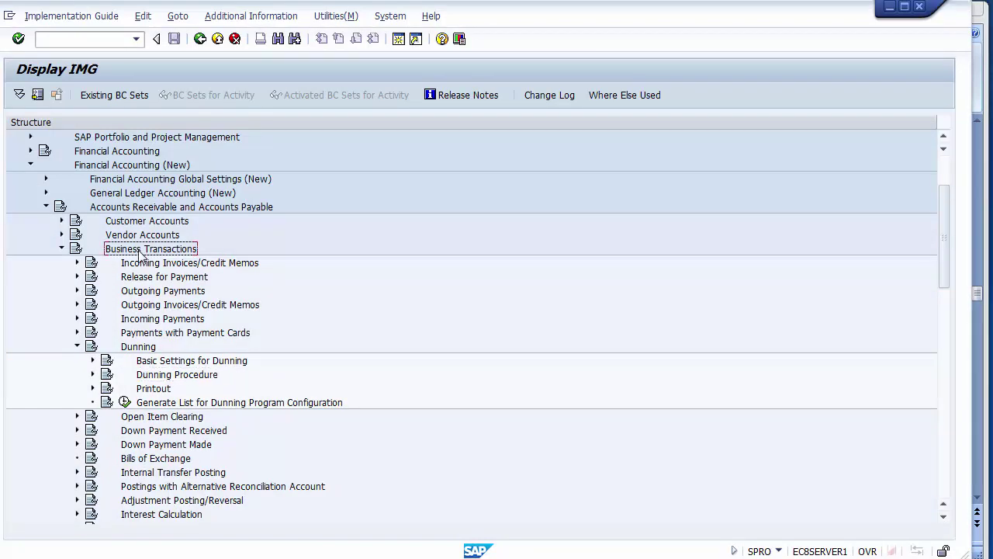
{"action": "left_click", "coordinate": [135, 347]}
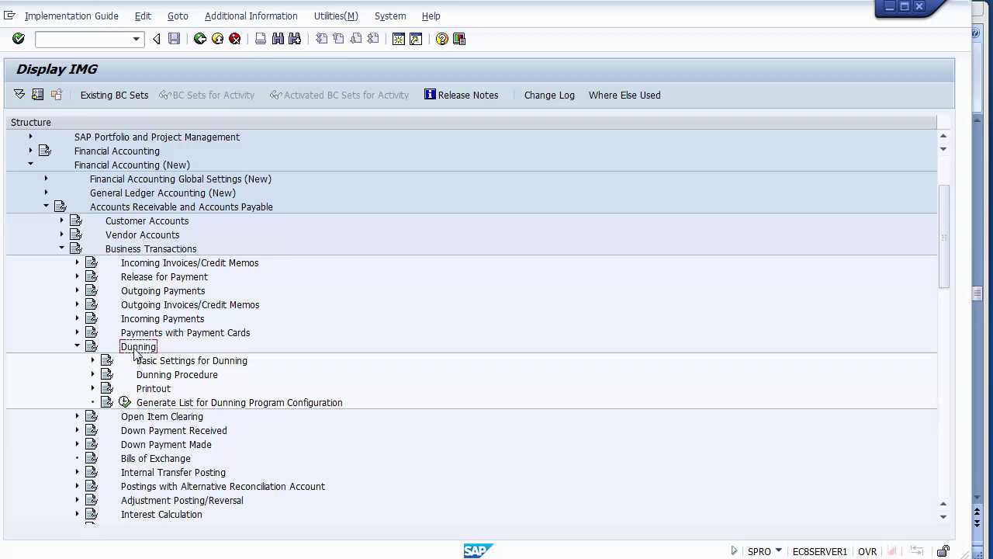
{"action": "left_click", "coordinate": [156, 376]}
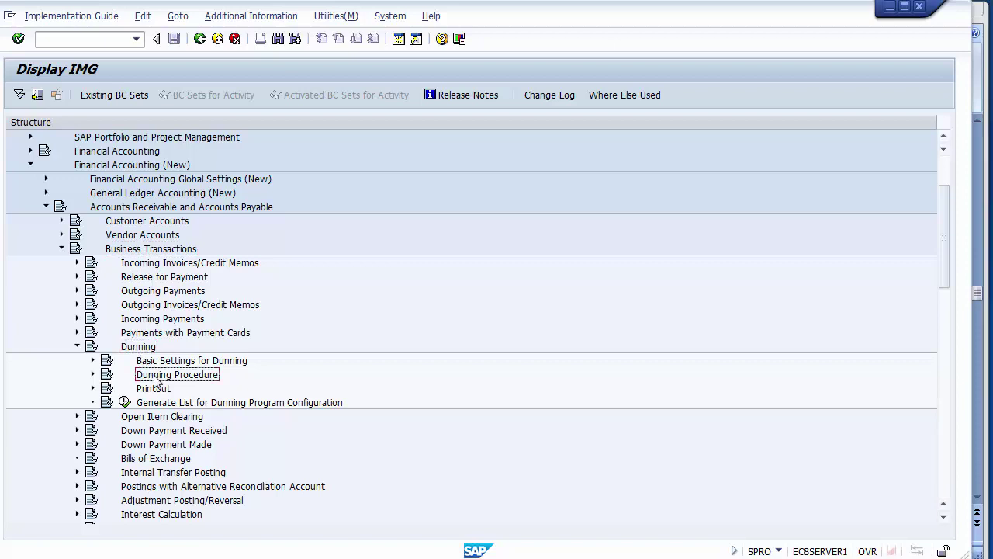
{"action": "left_click", "coordinate": [92, 375]}
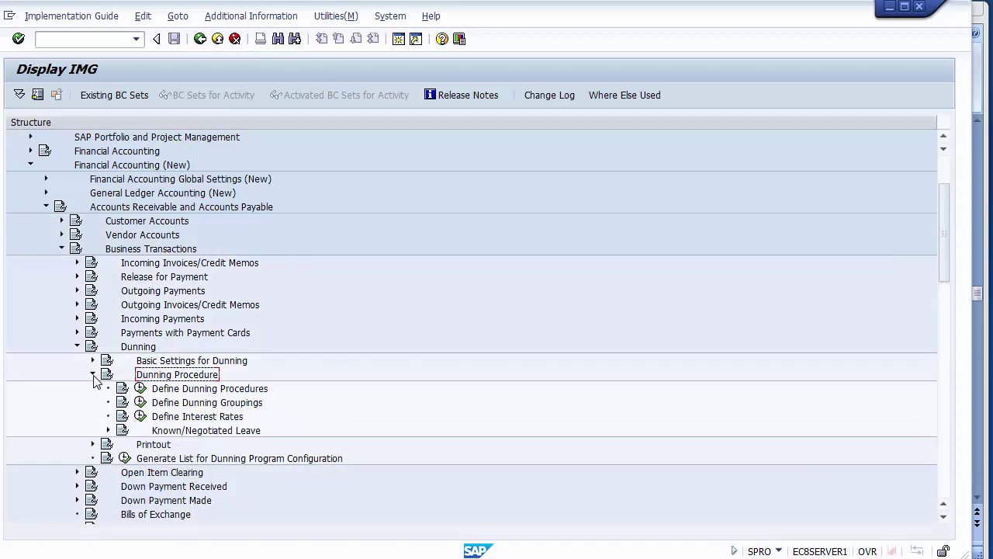
{"action": "left_click", "coordinate": [169, 389]}
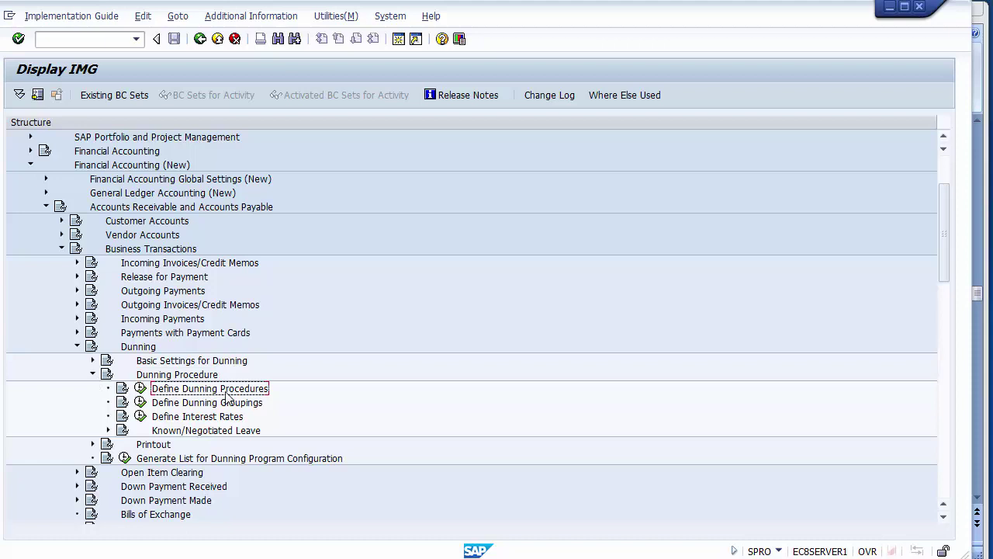
{"action": "left_click", "coordinate": [140, 390]}
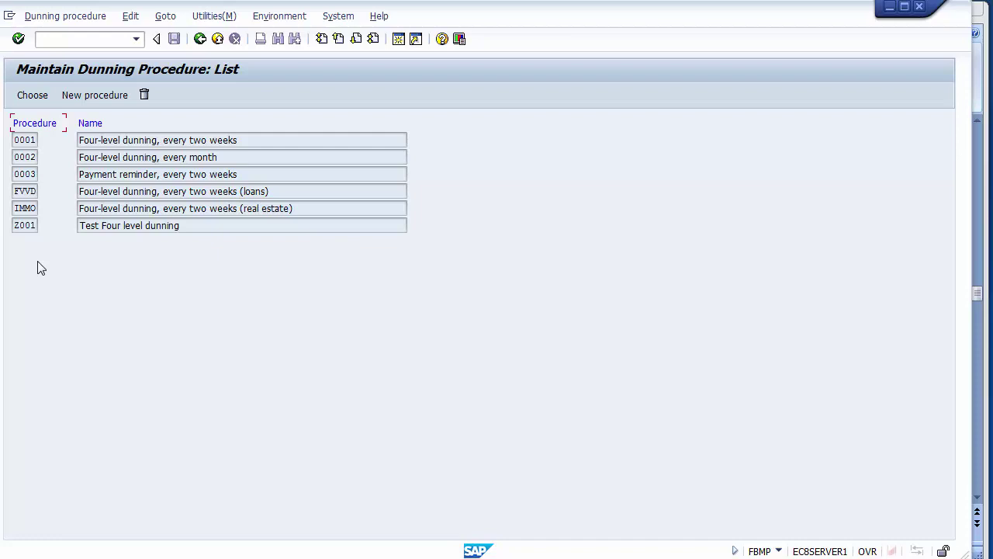
Create a new dunning procedure 1200 named "Dunning Procedure for 1200"
{"action": "left_click", "coordinate": [97, 96]}
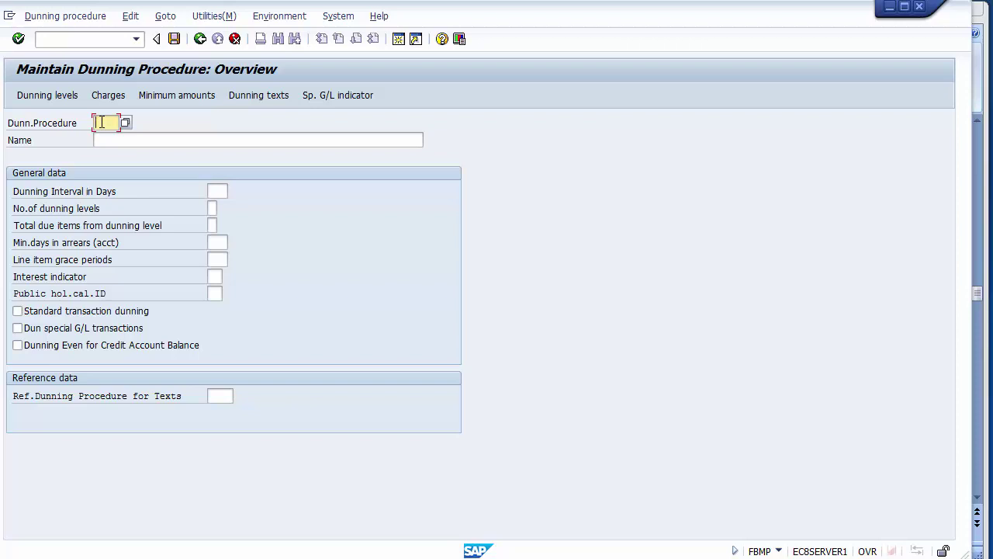
{"action": "type", "text": "1200"}
{"action": "left_click", "coordinate": [109, 141]}
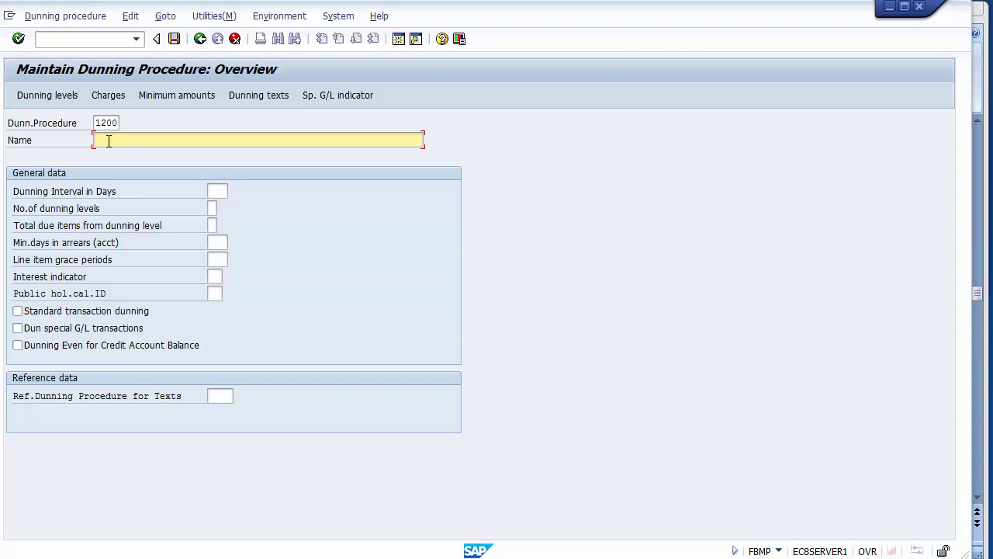
{"action": "type", "text": "Dunning Procedure for 1200"}
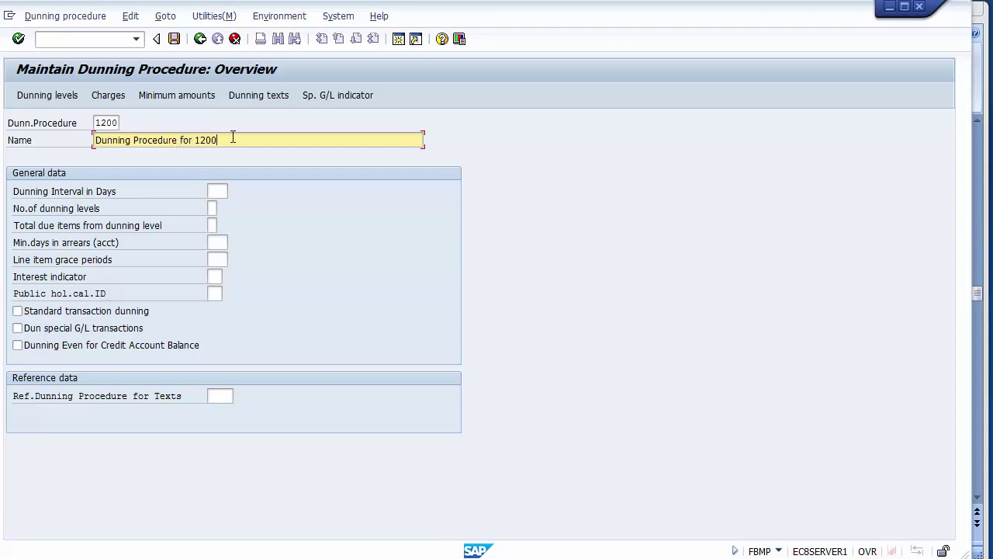
{"action": "mouse_move", "coordinate": [218, 140]}
{"action": "left_mouse_down"}
{"action": "mouse_move", "coordinate": [196, 140]}
{"action": "mouse_move", "coordinate": [228, 139]}
{"action": "left_mouse_up"}
Set the dunning interval of procedure 1200 to 7 days
{"action": "left_click", "coordinate": [218, 191]}
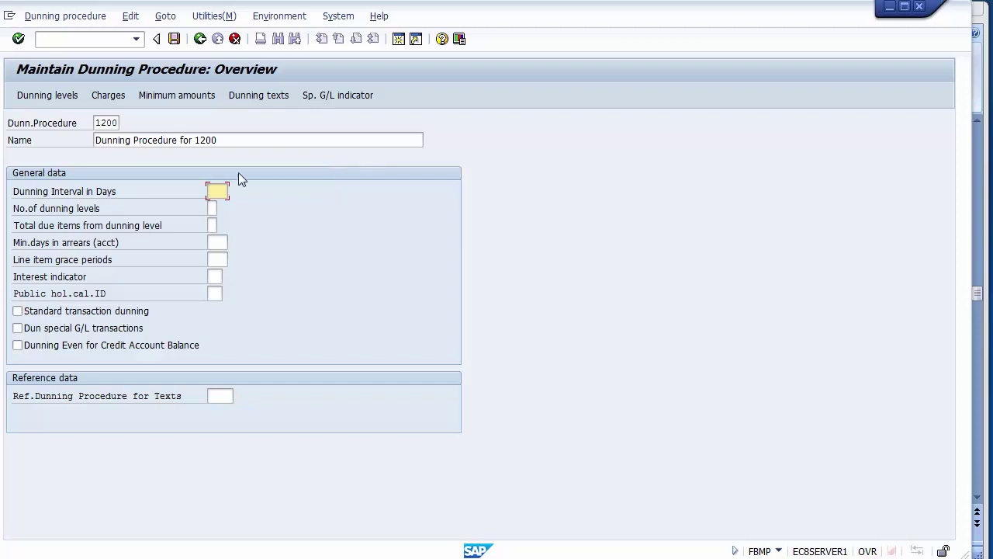
{"action": "left_click", "coordinate": [97, 197]}
{"action": "left_click", "coordinate": [216, 191]}
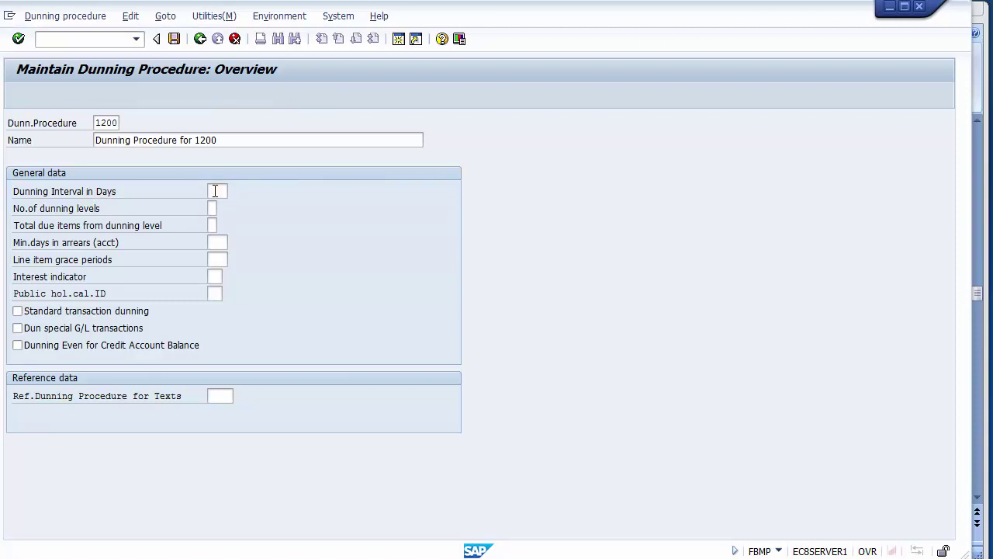
{"action": "key", "text": "Return"}
{"action": "left_click", "coordinate": [215, 191]}
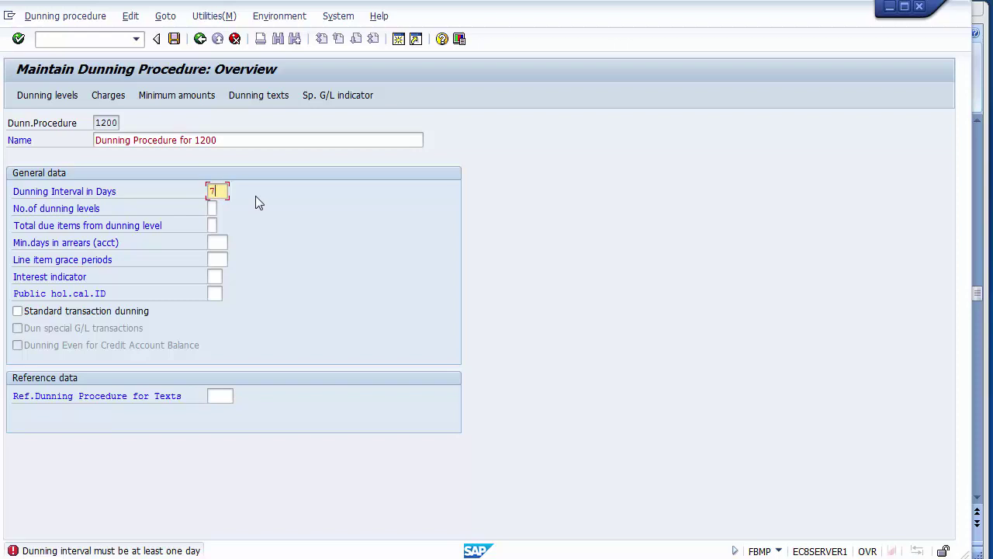
Set the dunning interval to 4 days and the number of dunning levels to 4
{"action": "left_click", "coordinate": [59, 210]}
{"action": "left_click", "coordinate": [225, 191]}
{"action": "key", "text": "BackSpace"}
{"action": "type", "text": "4"}
{"action": "left_click", "coordinate": [115, 213]}
{"action": "left_click", "coordinate": [212, 209]}
{"action": "type", "text": "4"}
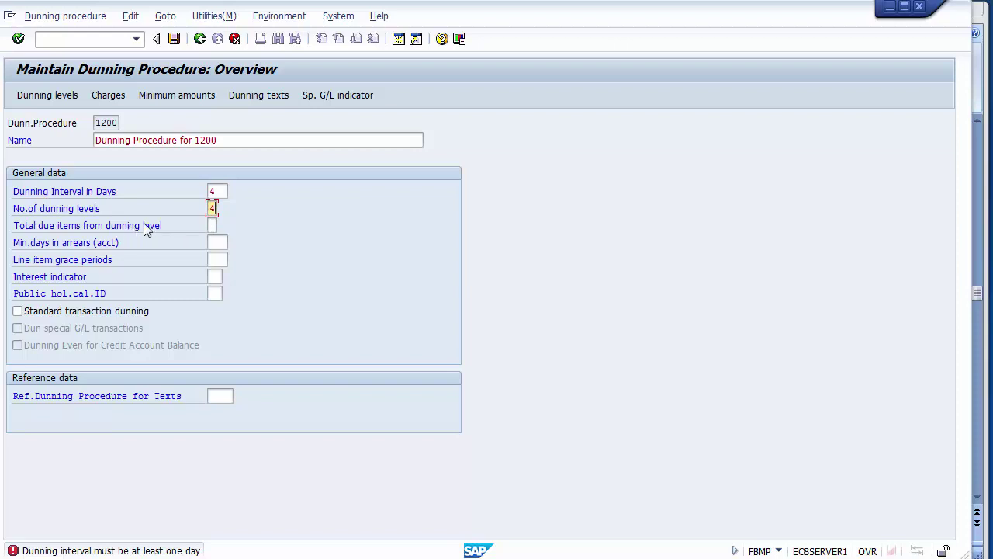
Set the line item grace periods to 3, leaving the total due items level and minimum days in arrears blank
{"action": "left_click", "coordinate": [215, 226]}
{"action": "left_click", "coordinate": [218, 245]}
{"action": "left_click", "coordinate": [216, 259]}
{"action": "type", "text": "3"}
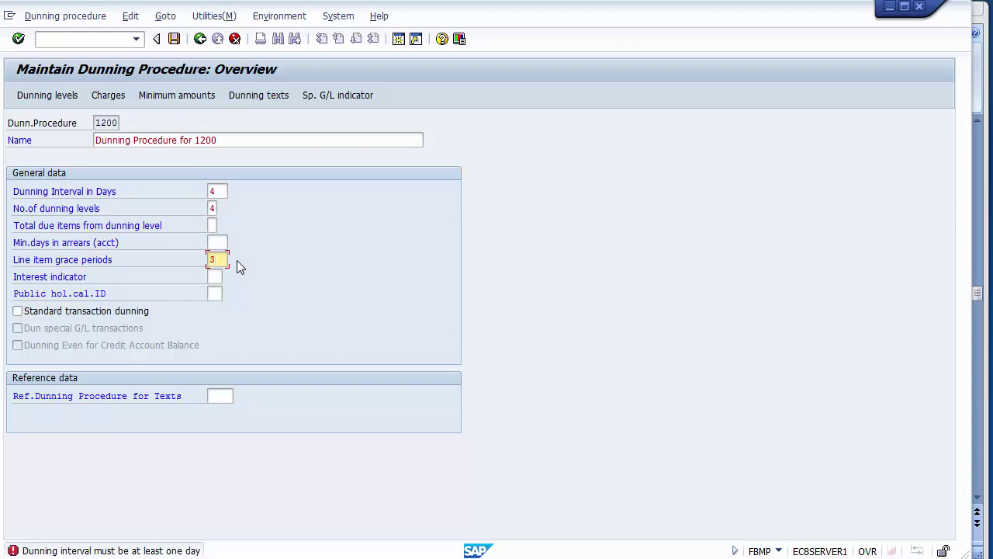
Choose interest indicator 01, Standard itm int.cal, from the list of possible values
{"action": "left_click", "coordinate": [54, 279]}
{"action": "left_click", "coordinate": [211, 277]}
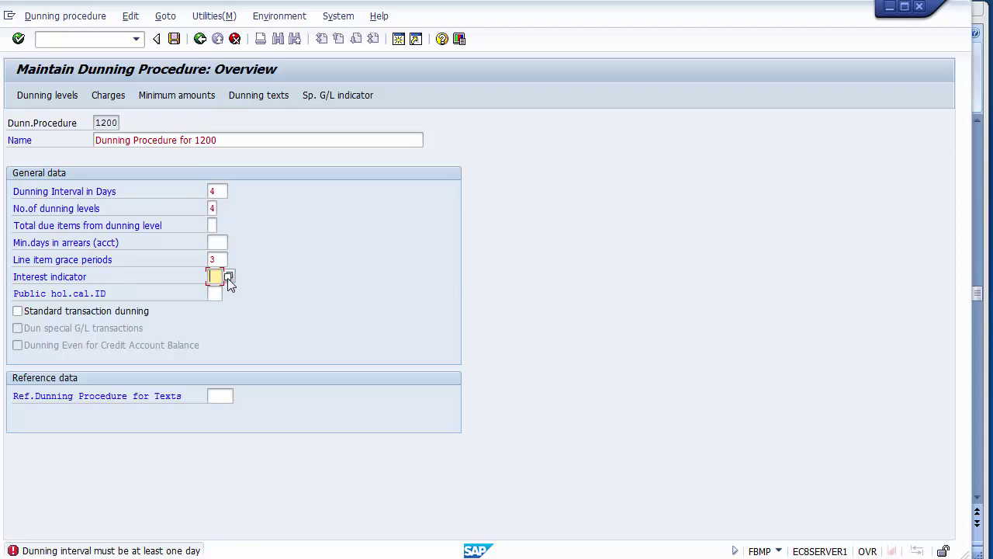
{"action": "left_click", "coordinate": [228, 277]}
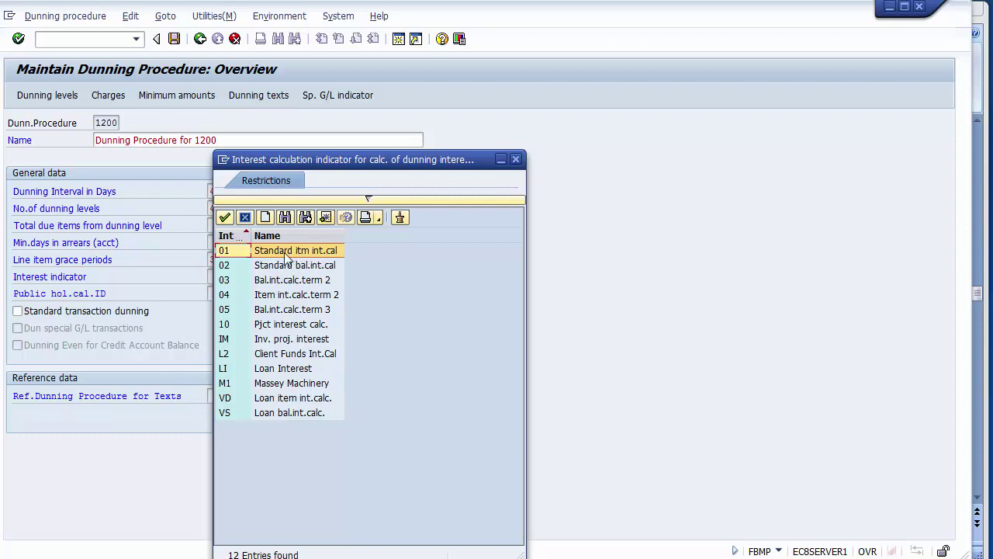
{"action": "double_click", "coordinate": [239, 254]}
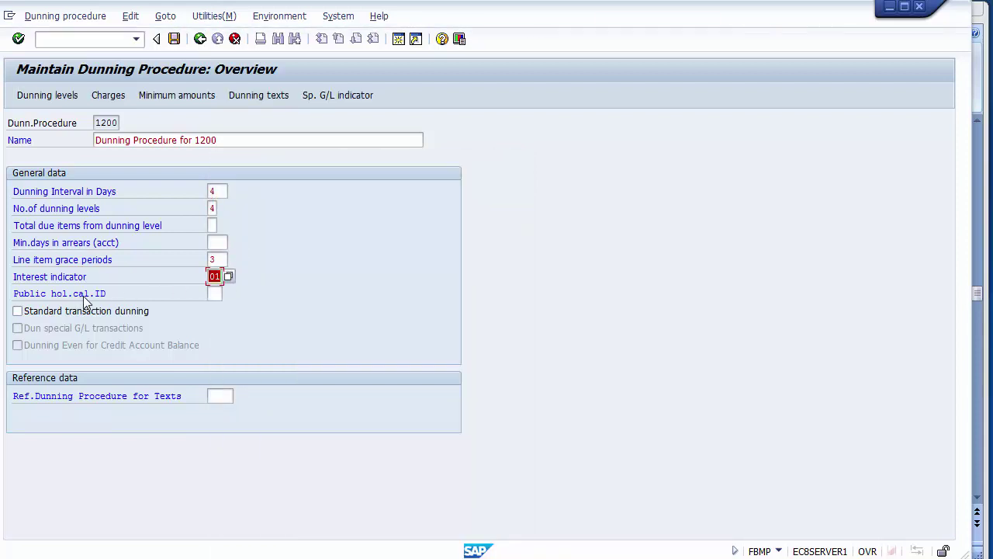
Assign the USA public holiday calendar (US) to the dunning procedure from the list of calendar keys
{"action": "left_click", "coordinate": [214, 294]}
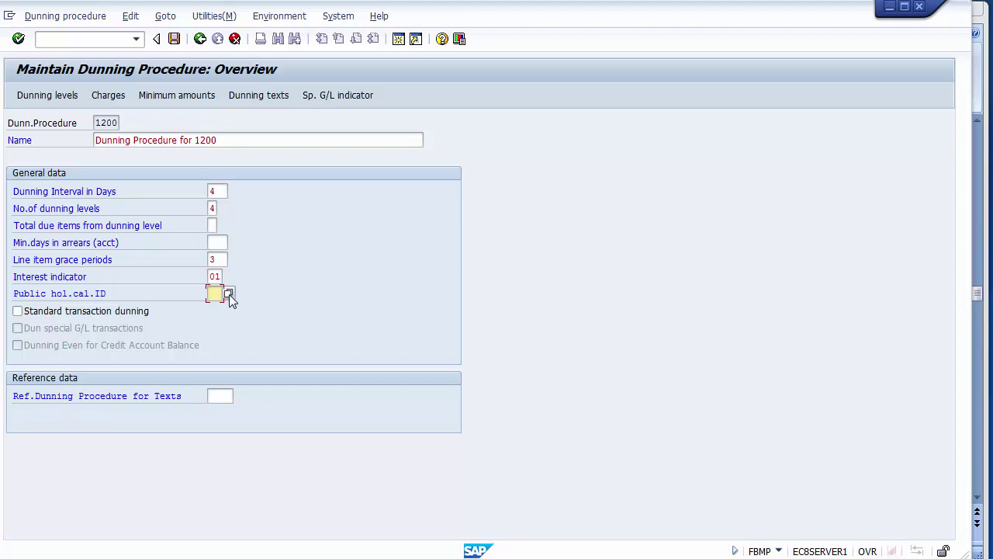
{"action": "left_click", "coordinate": [229, 294]}
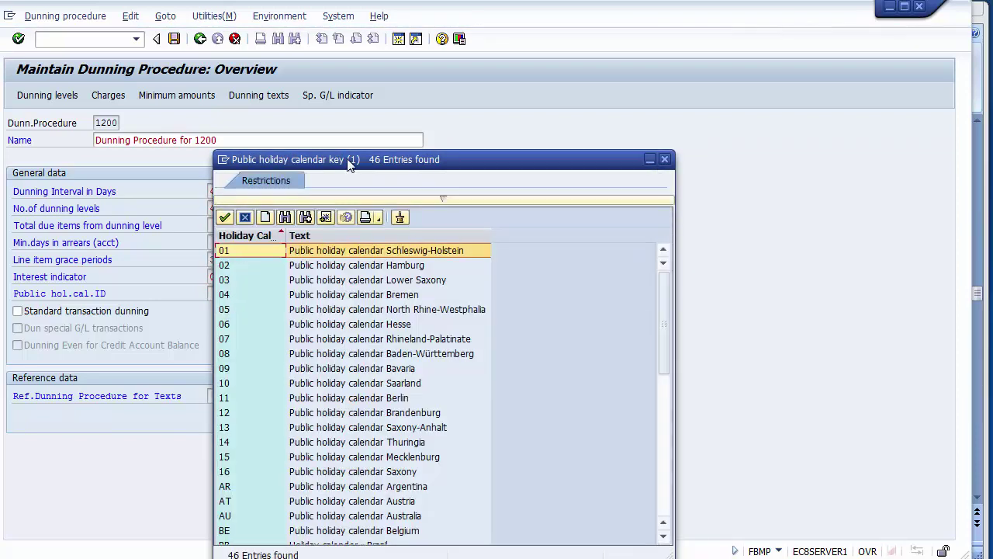
{"action": "left_click_drag", "start_coordinate": [348, 164], "coordinate": [464, 7]}
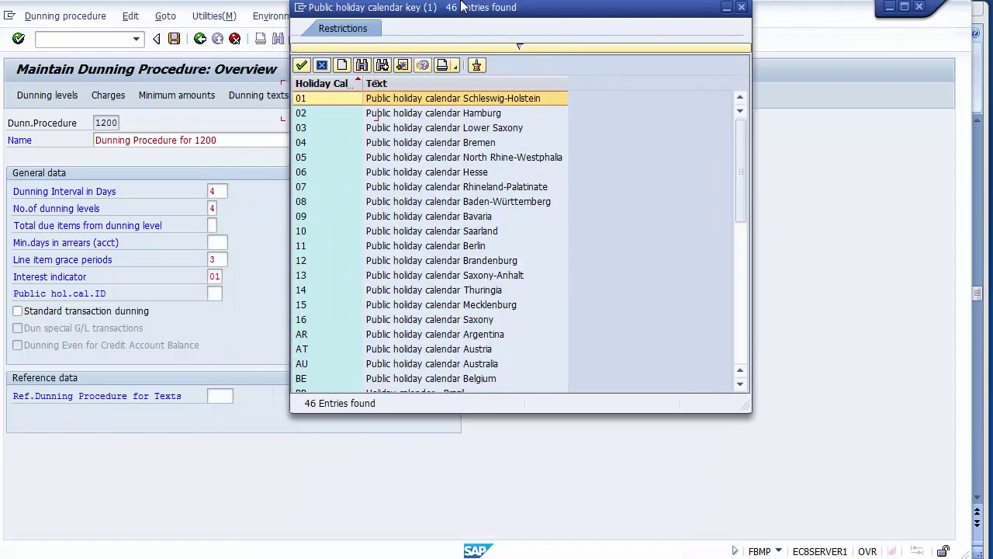
{"action": "left_click", "coordinate": [743, 358]}
{"action": "left_click", "coordinate": [743, 358]}
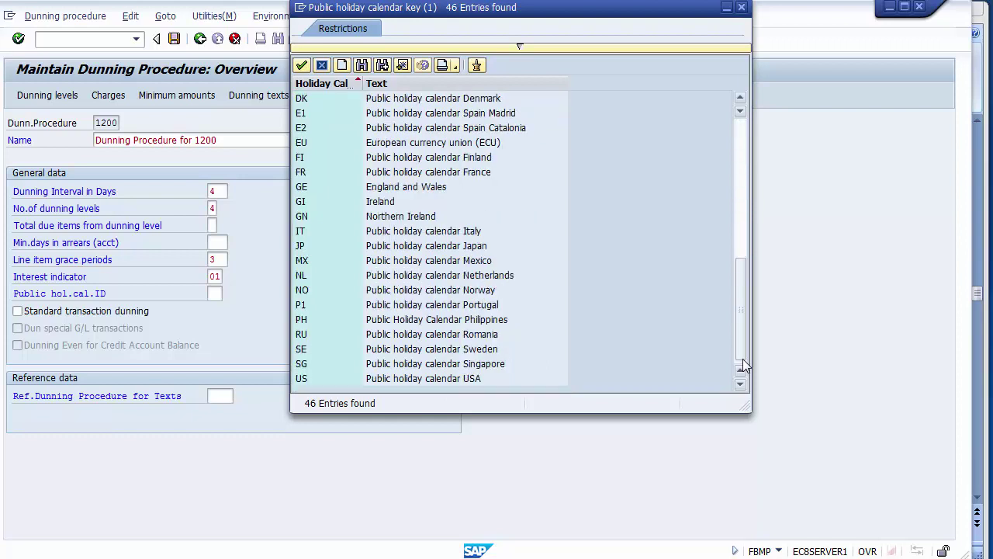
{"action": "left_click", "coordinate": [438, 379]}
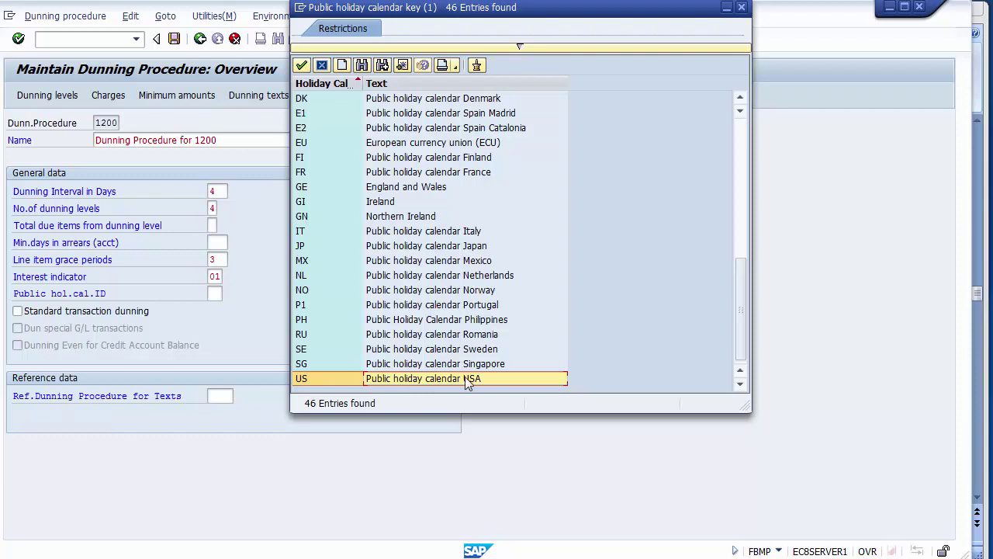
{"action": "left_click", "coordinate": [302, 379]}
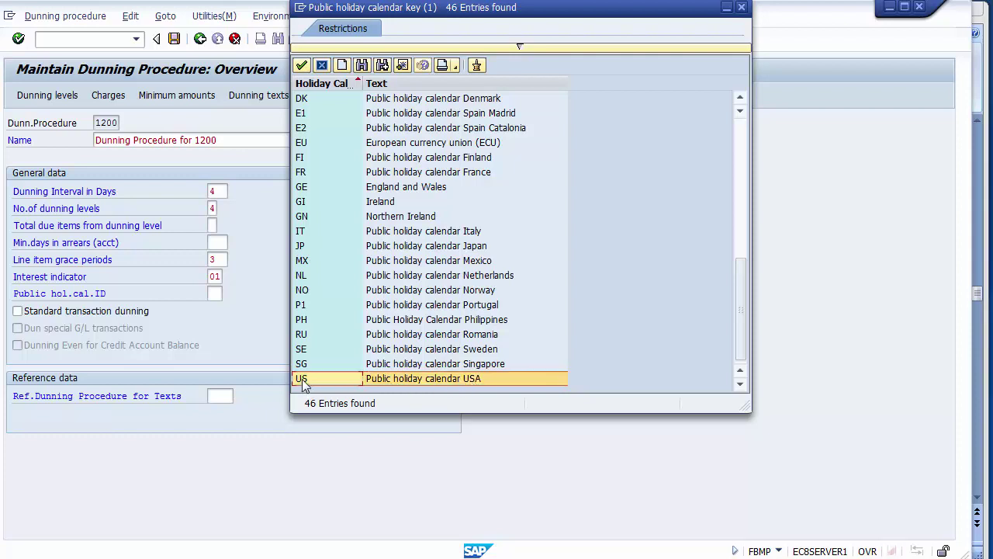
{"action": "double_click", "coordinate": [302, 379]}
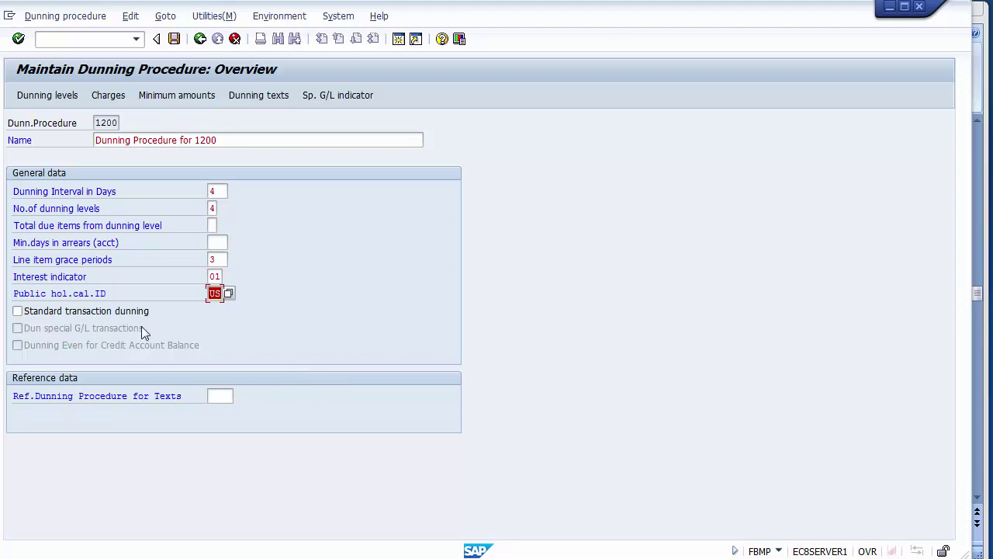
Enable standard transaction dunning and save the procedure with 1200 as the reference dunning procedure for texts
{"action": "left_click", "coordinate": [44, 313]}
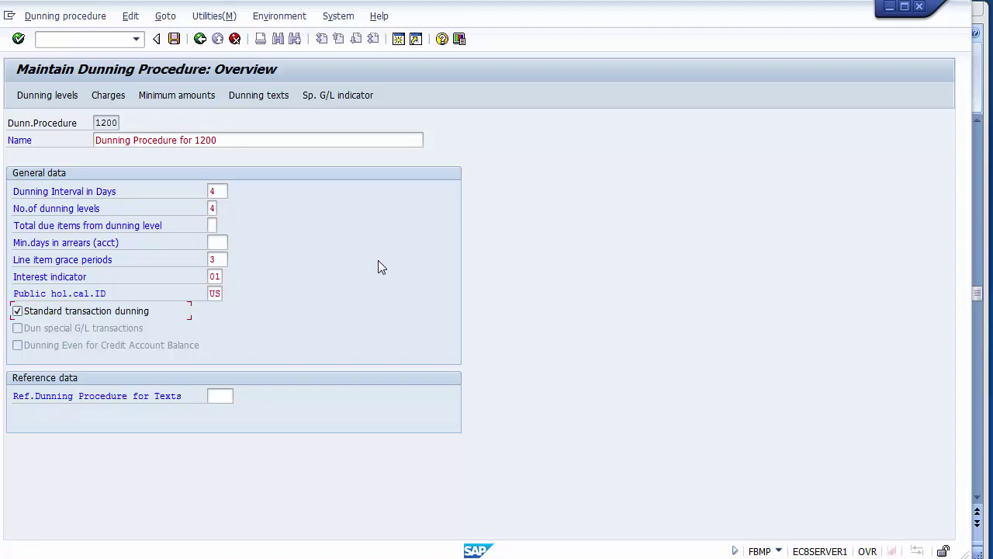
{"action": "left_click", "coordinate": [110, 399]}
{"action": "left_click", "coordinate": [225, 396]}
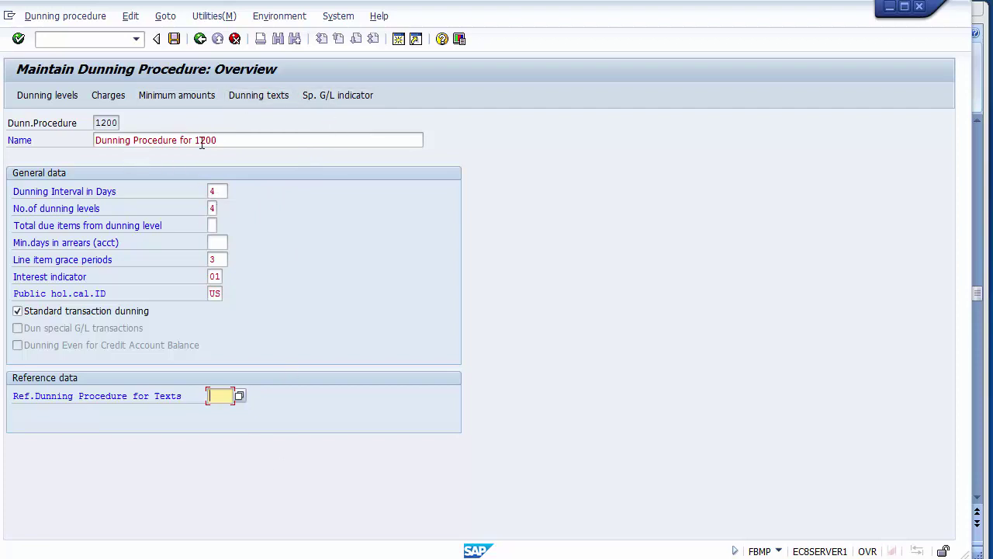
{"action": "left_click", "coordinate": [174, 40]}
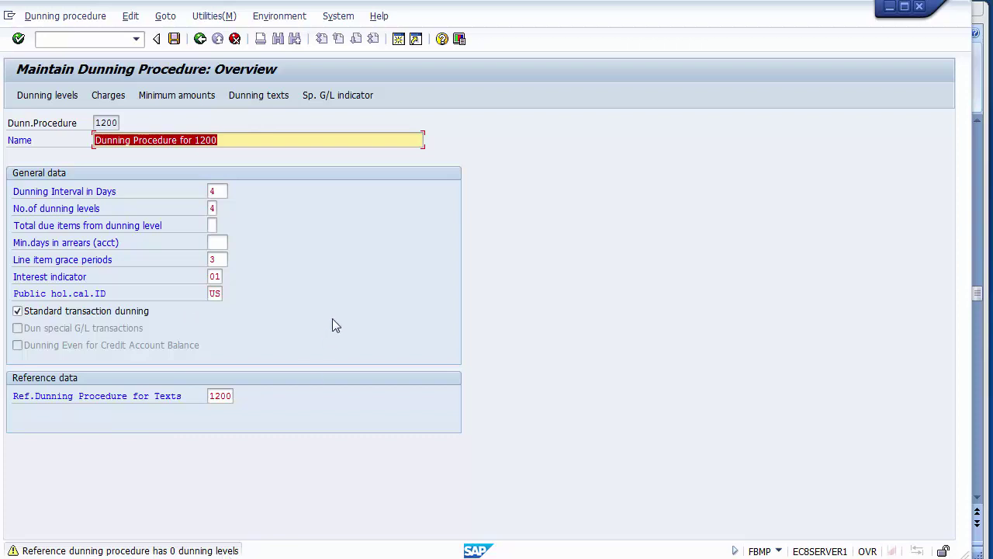
{"action": "key", "text": "Return"}
{"action": "key", "text": "Return"}
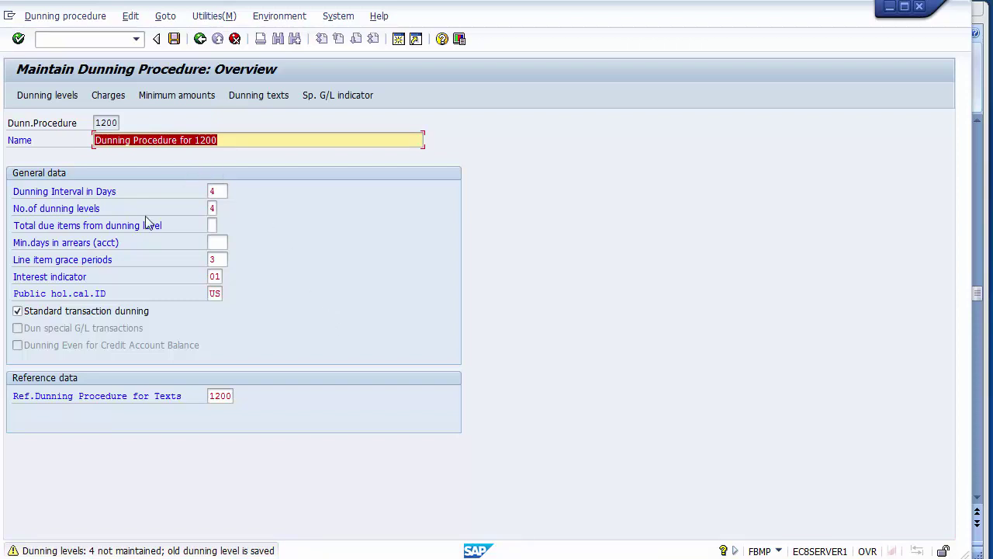
Change the dunning interval in days to 7 and confirm the entries for procedure 1200
{"action": "left_click", "coordinate": [225, 191]}
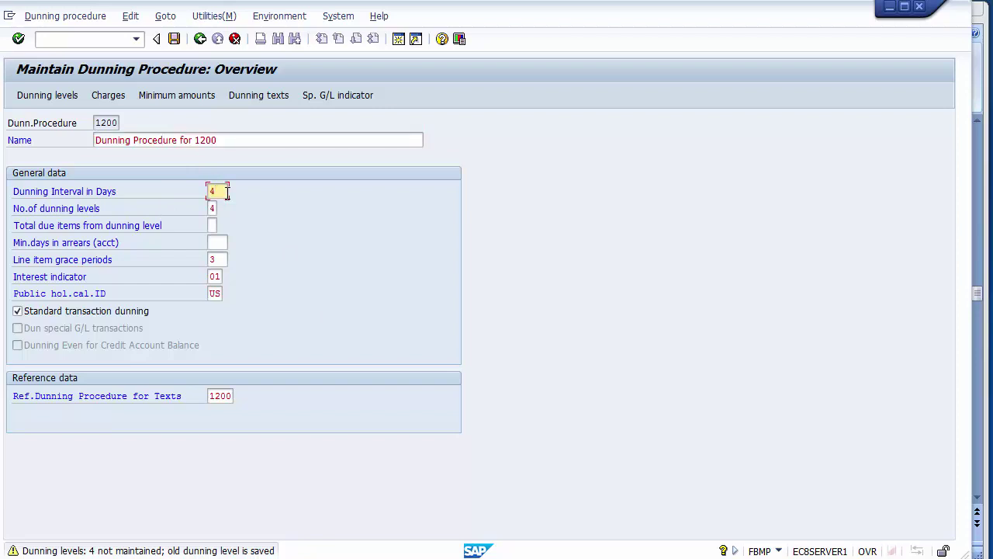
{"action": "key", "text": "BackSpace"}
{"action": "type", "text": "4"}
{"action": "key", "text": "BackSpace"}
{"action": "type", "text": "7"}
{"action": "key", "text": "Return"}
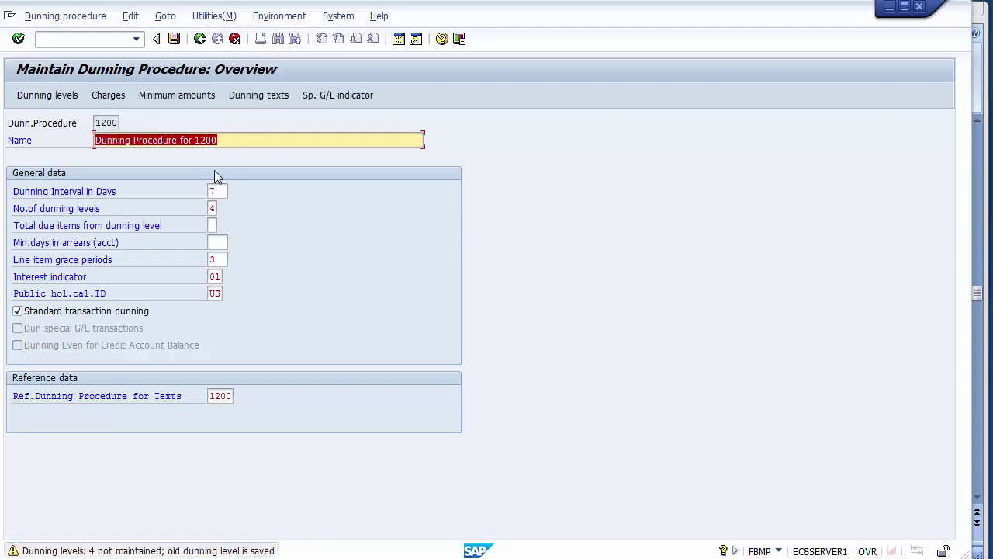
{"action": "key", "text": "Return"}
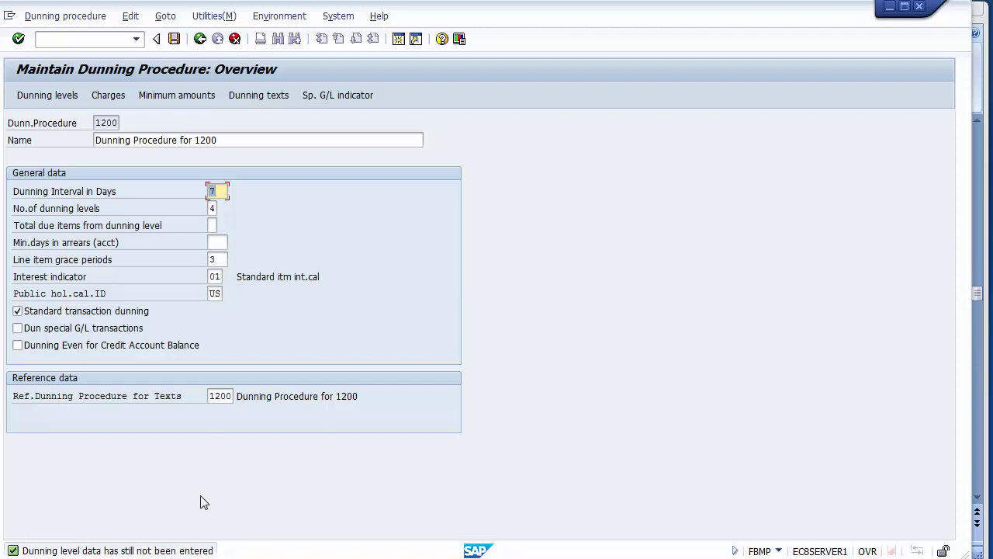
Re-enter 7 days as the dunning interval and open the dunning levels of procedure 1200
{"action": "left_click", "coordinate": [124, 194]}
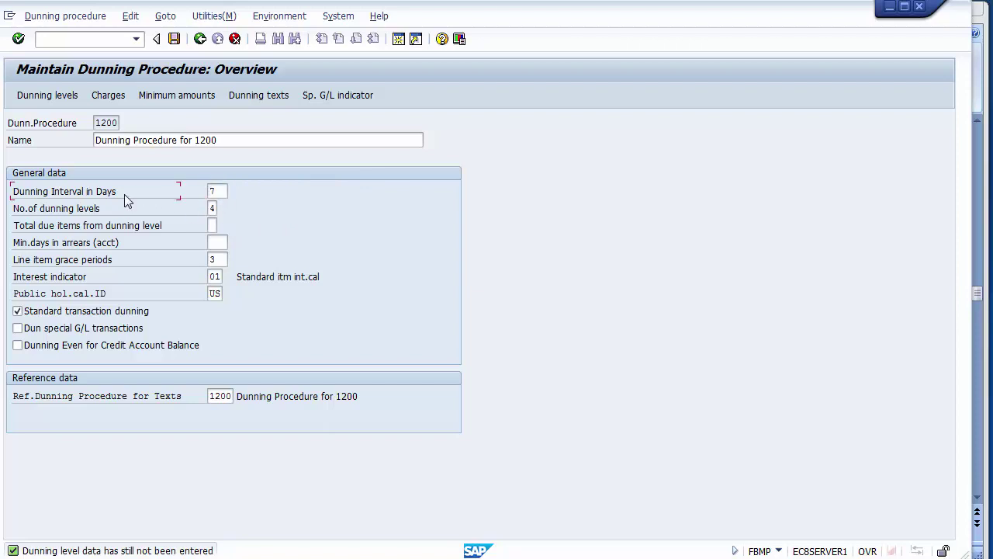
{"action": "left_click", "coordinate": [211, 191]}
{"action": "type", "text": "14"}
{"action": "left_click", "coordinate": [174, 38]}
{"action": "type", "text": "7"}
{"action": "left_click", "coordinate": [30, 194]}
{"action": "left_click", "coordinate": [38, 92]}
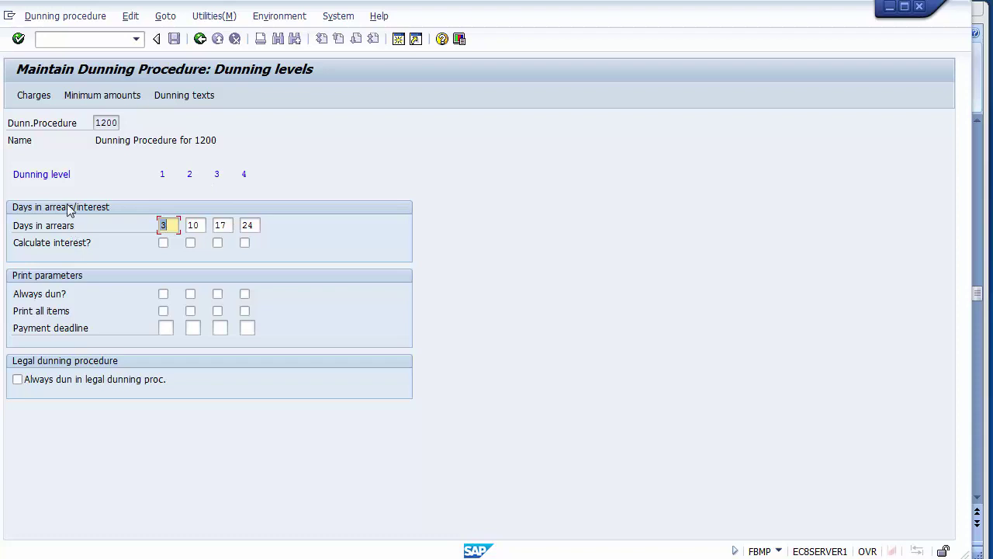
Review the days in arrears set for each of the four dunning levels
{"action": "left_click", "coordinate": [35, 230]}
{"action": "left_click", "coordinate": [165, 225]}
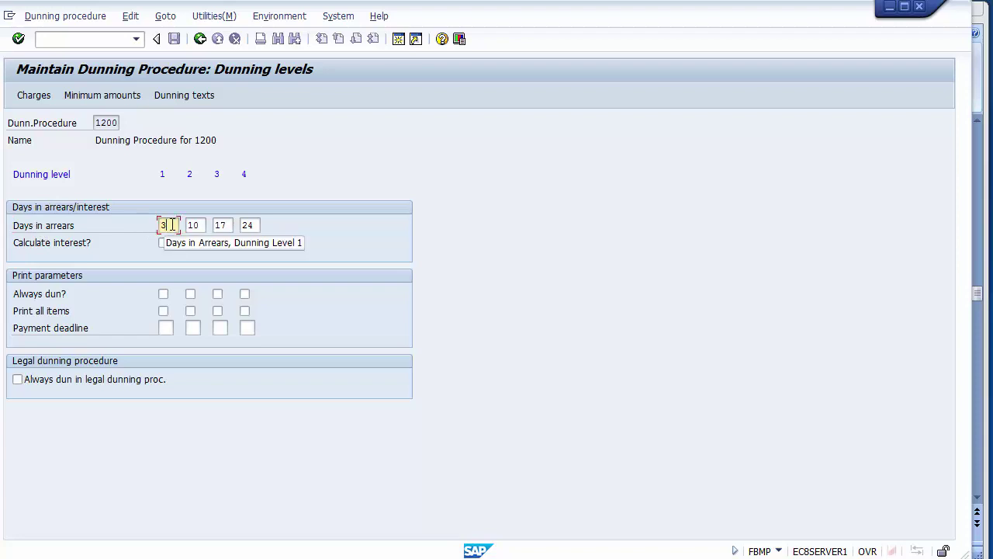
{"action": "left_click", "coordinate": [196, 225]}
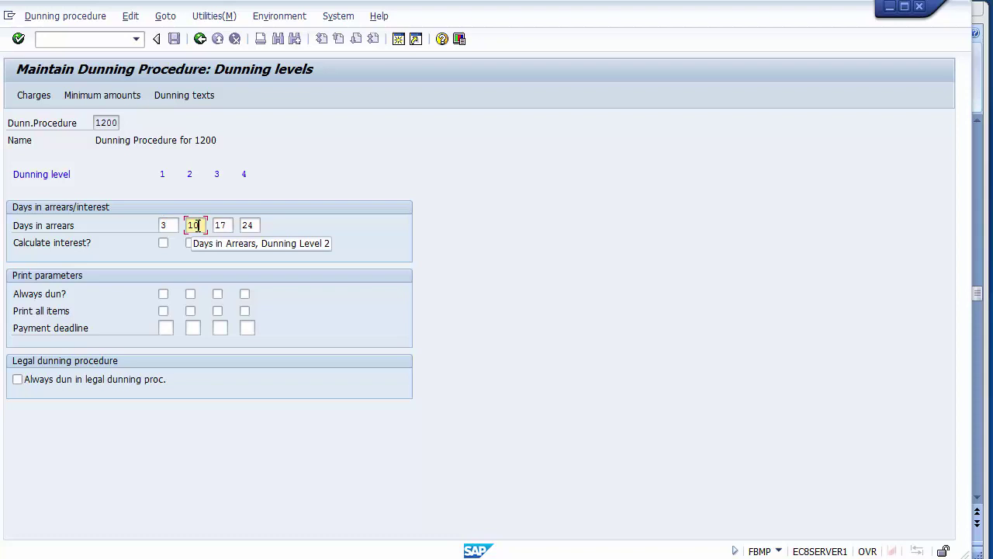
{"action": "left_click", "coordinate": [231, 225]}
{"action": "left_click", "coordinate": [255, 224]}
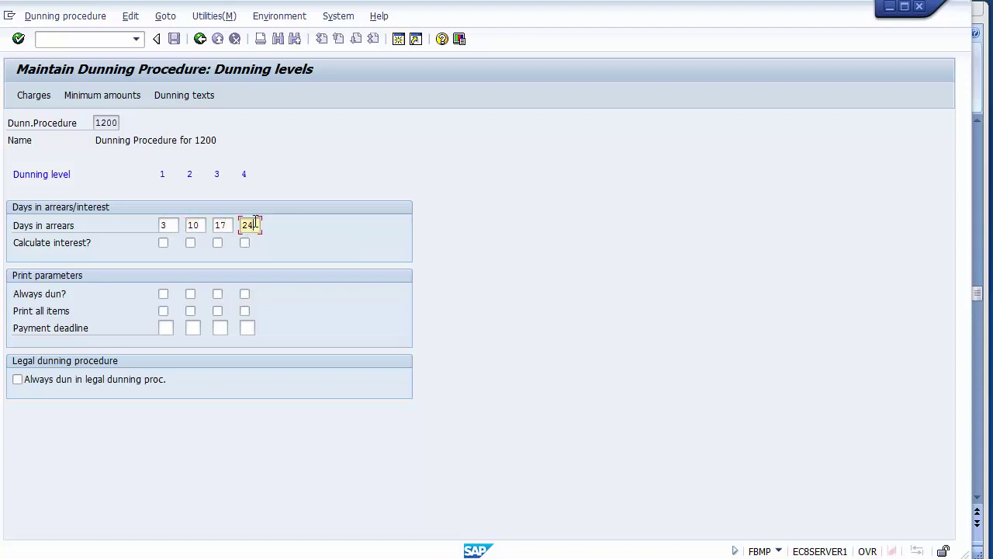
{"action": "left_click", "coordinate": [165, 225]}
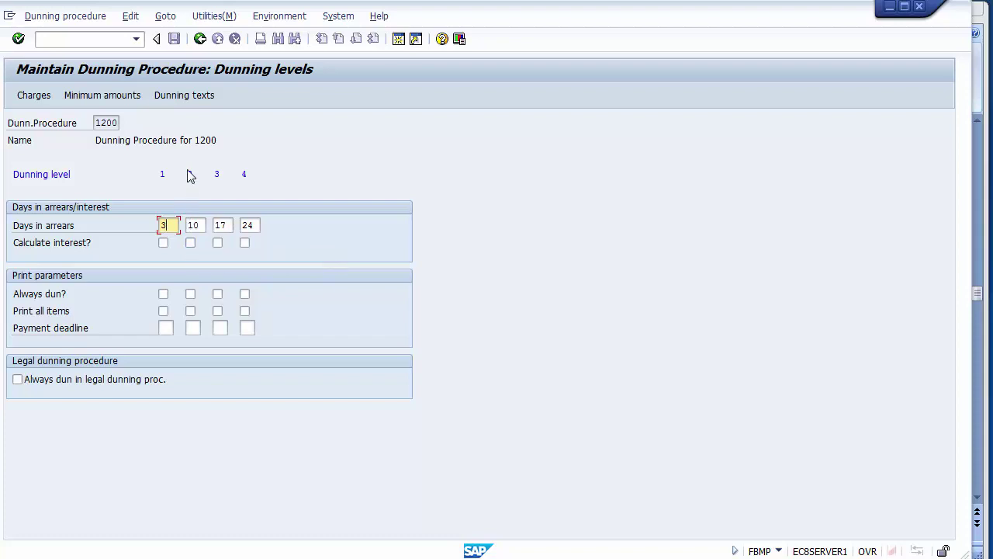
Enable interest calculation for dunning levels 3 and 4, and always dun for level 4
{"action": "left_click", "coordinate": [215, 243]}
{"action": "left_click", "coordinate": [243, 244]}
{"action": "left_click", "coordinate": [244, 294]}
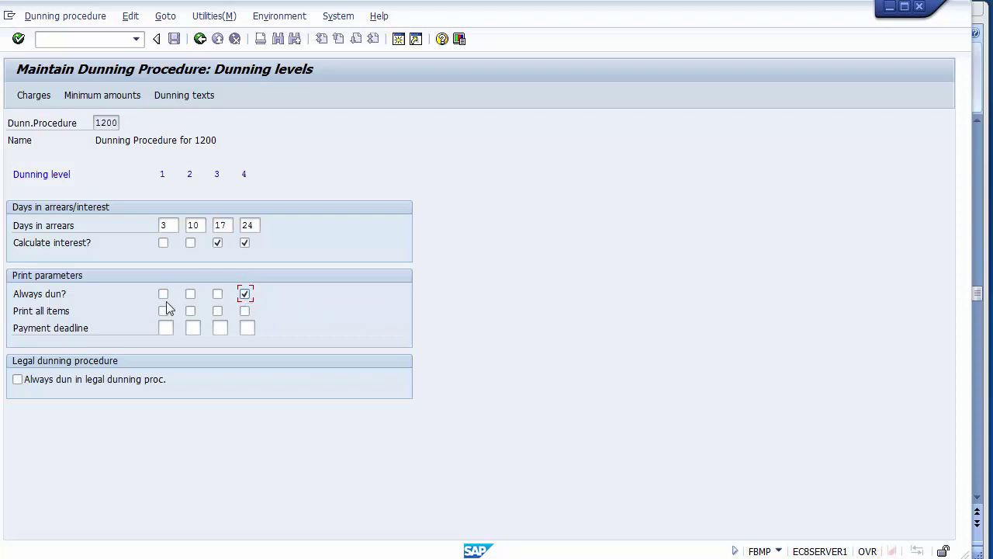
Enable printing of all items for all four dunning levels
{"action": "left_click", "coordinate": [45, 314]}
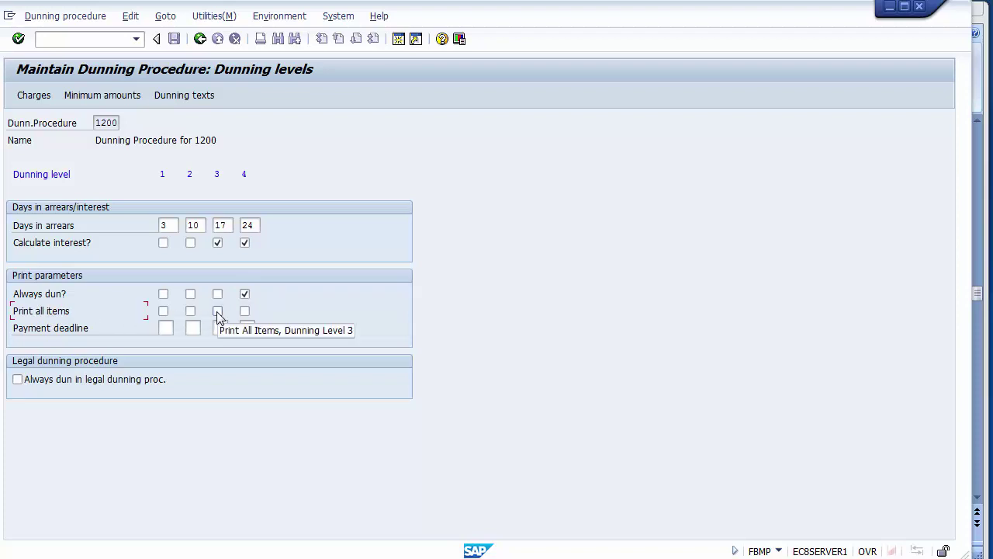
{"action": "left_click", "coordinate": [244, 311]}
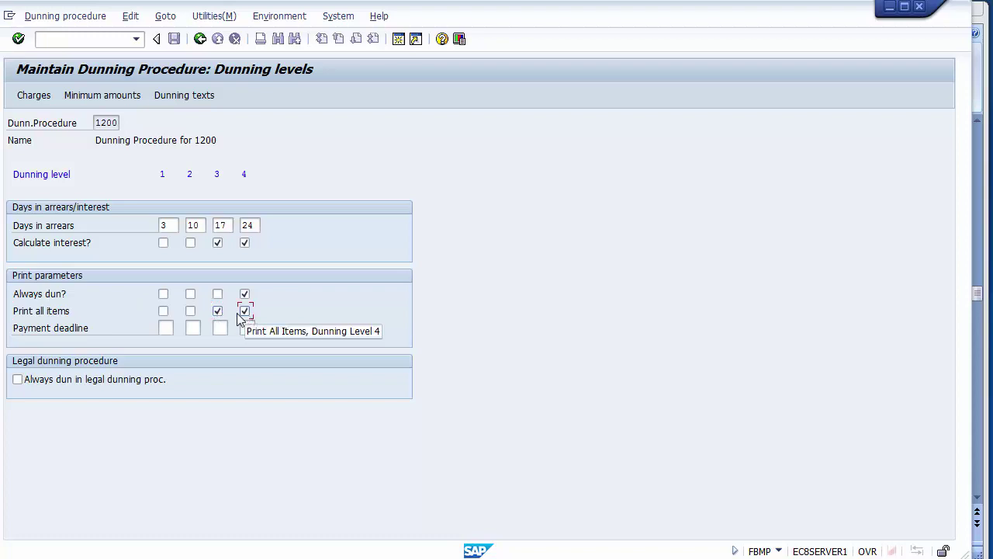
{"action": "left_click", "coordinate": [163, 312]}
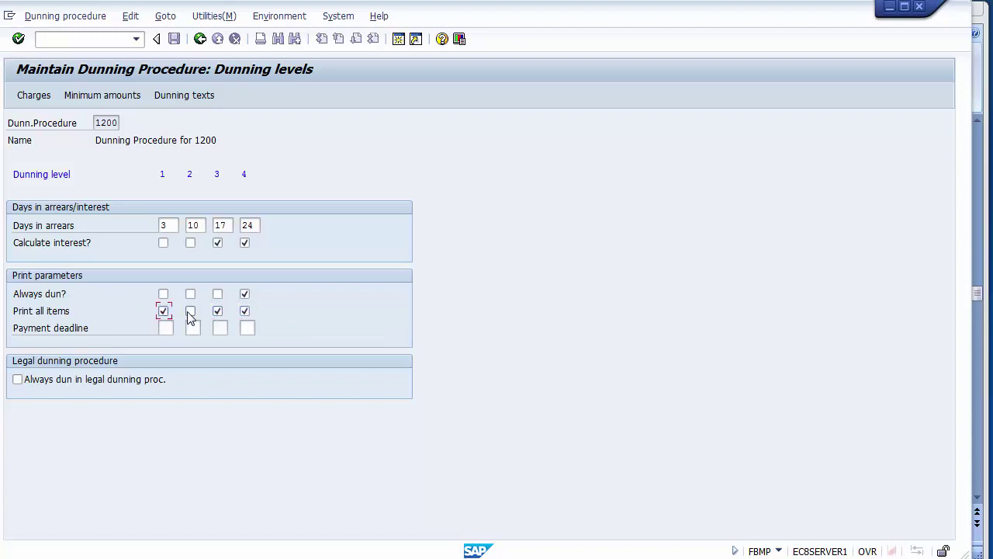
{"action": "left_click", "coordinate": [189, 311]}
Set the payment deadline to 10 days for dunning level 3 and 7 days for level 4
{"action": "left_click", "coordinate": [218, 328]}
{"action": "type", "text": "10"}
{"action": "left_click", "coordinate": [249, 328]}
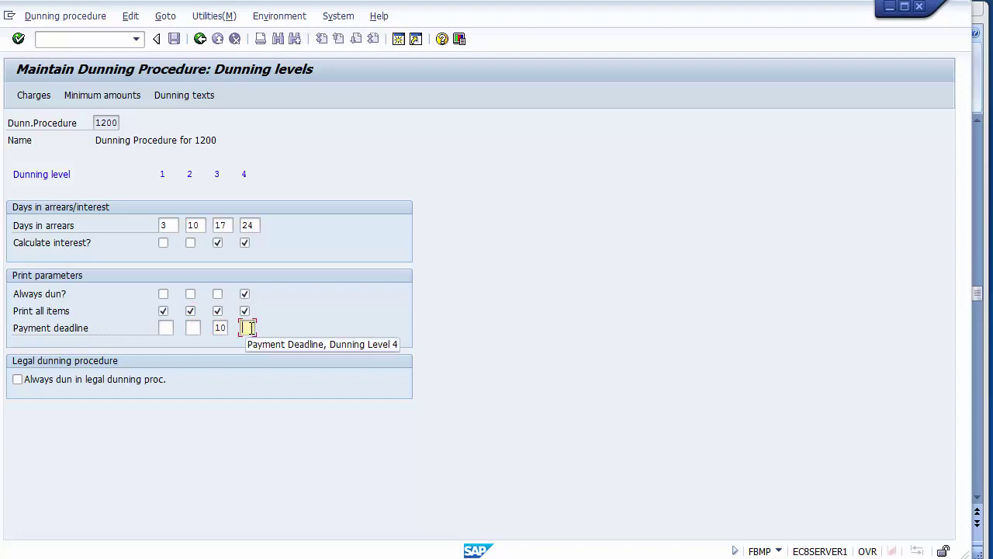
{"action": "type", "text": "7"}
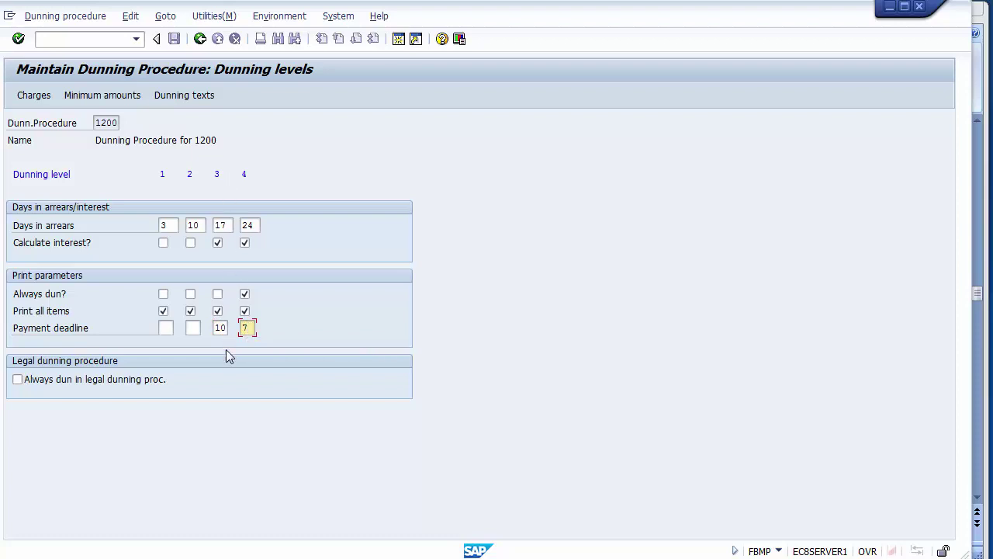
{"action": "left_click", "coordinate": [219, 329]}
{"action": "left_click", "coordinate": [245, 329]}
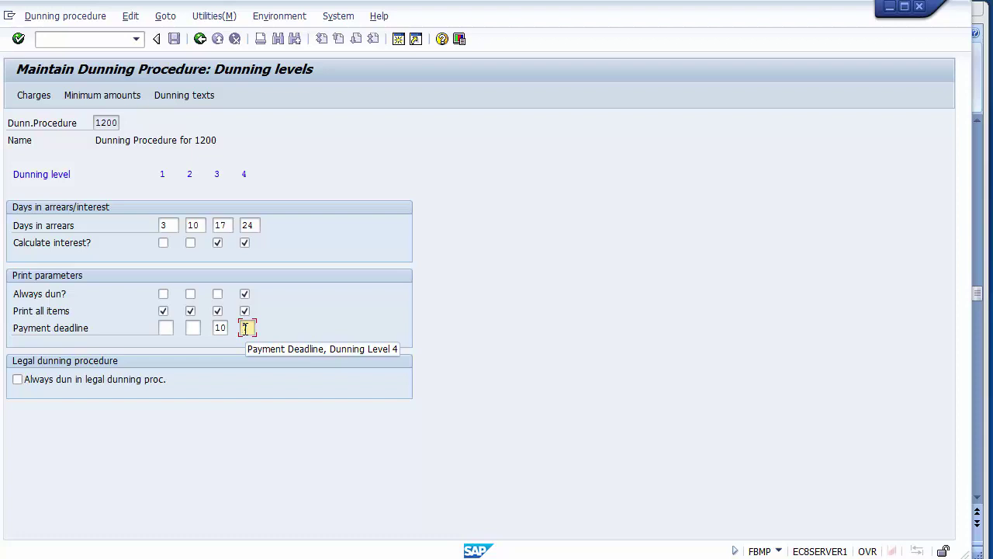
Set the payment deadline for dunning level 4 to 7 days and the procedure's dunning interval to 4 days
{"action": "type", "text": "7"}
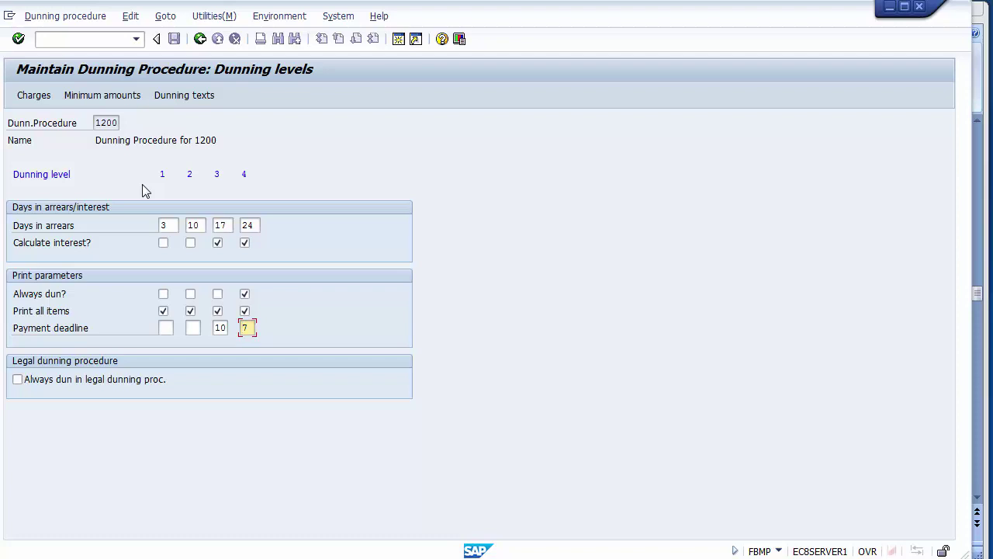
{"action": "left_click", "coordinate": [200, 39]}
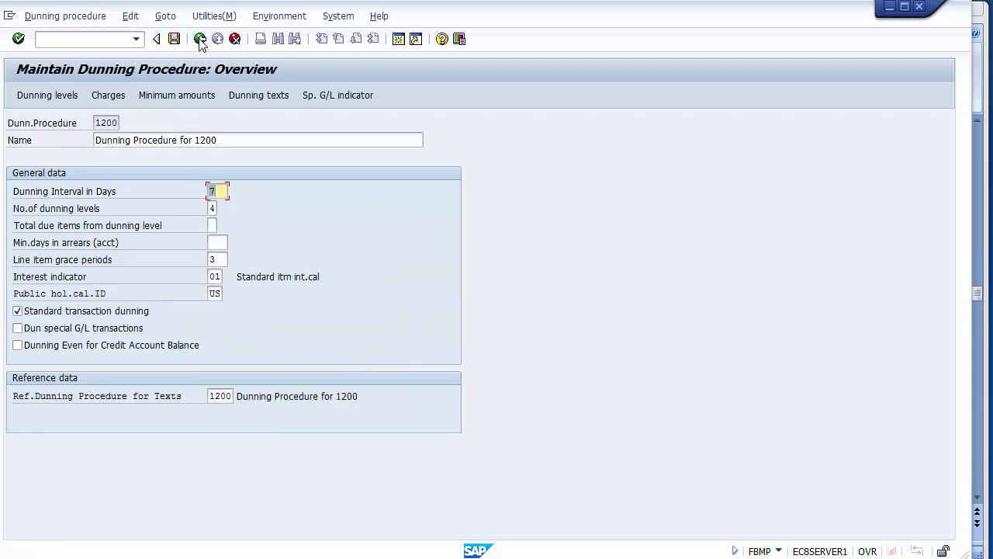
{"action": "type", "text": "4"}
Save dunning procedure 1200 under the FICO Configurations customizing request
{"action": "left_click", "coordinate": [175, 39]}
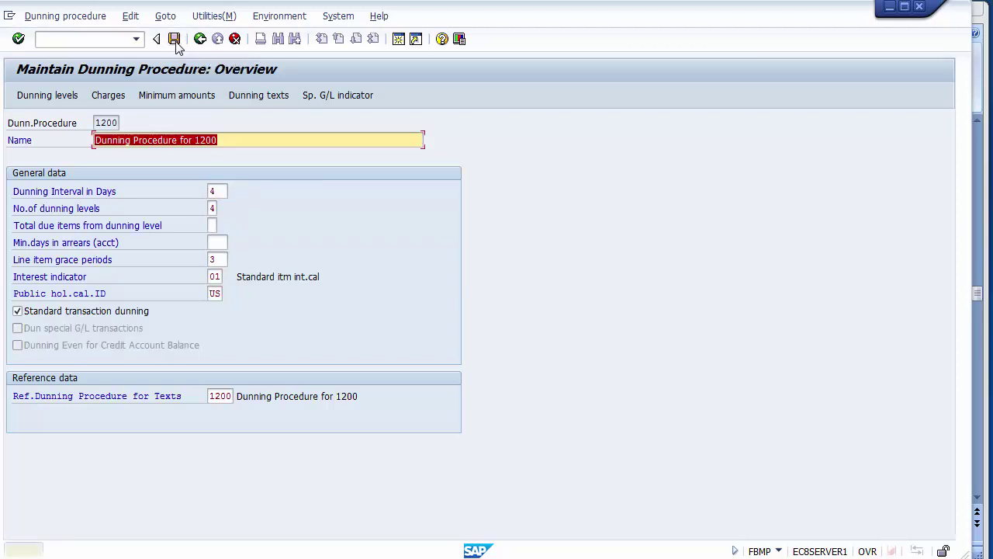
{"action": "left_click", "coordinate": [175, 40]}
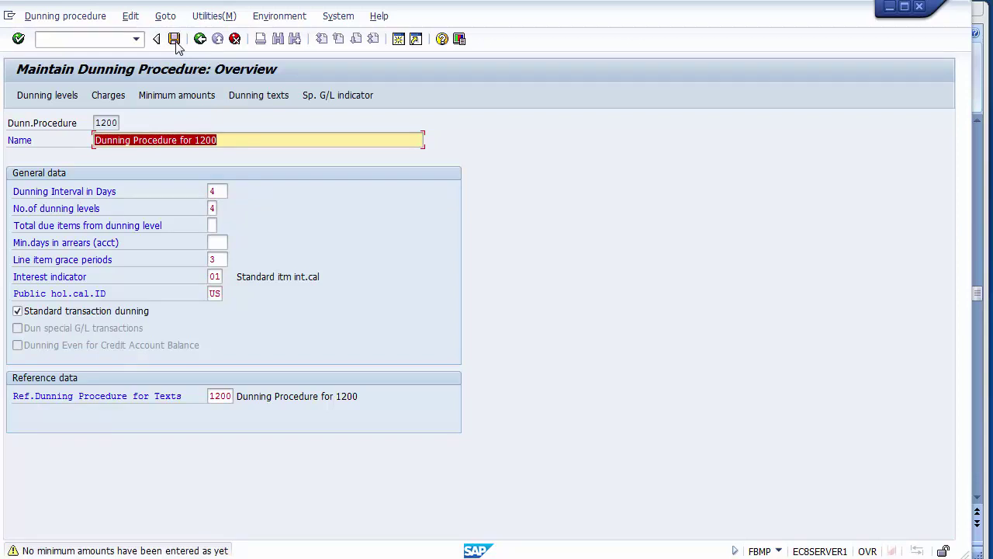
{"action": "left_click", "coordinate": [174, 40]}
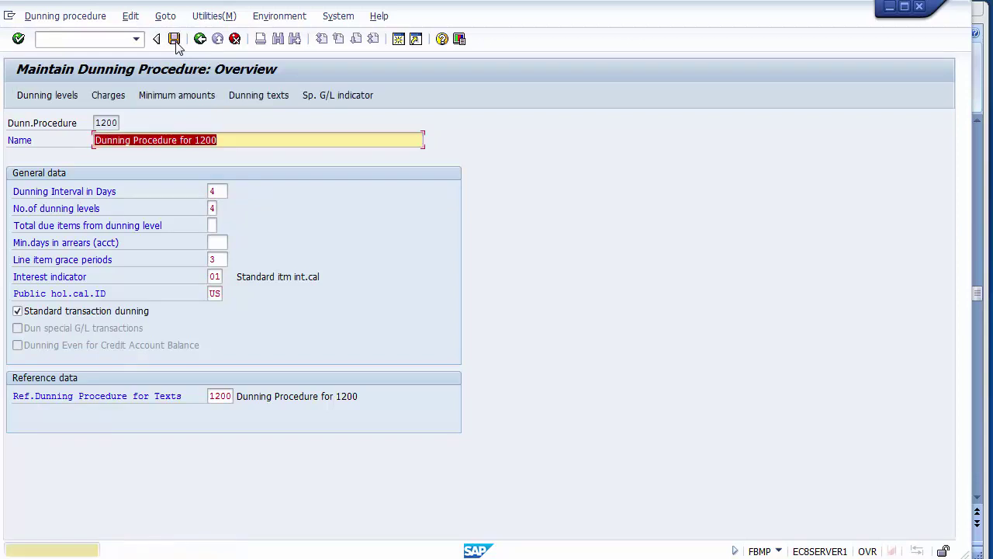
{"action": "left_click", "coordinate": [175, 39]}
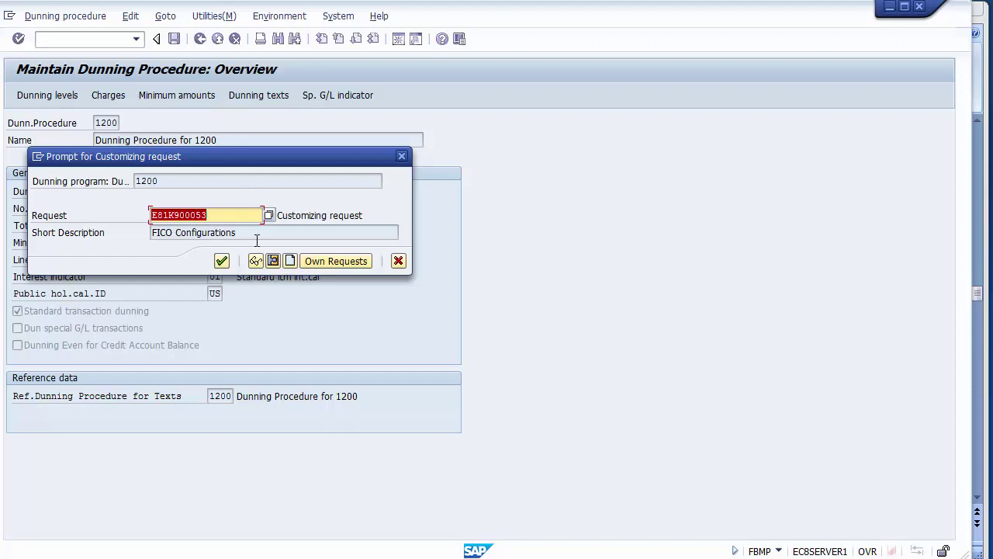
{"action": "left_click", "coordinate": [221, 261]}
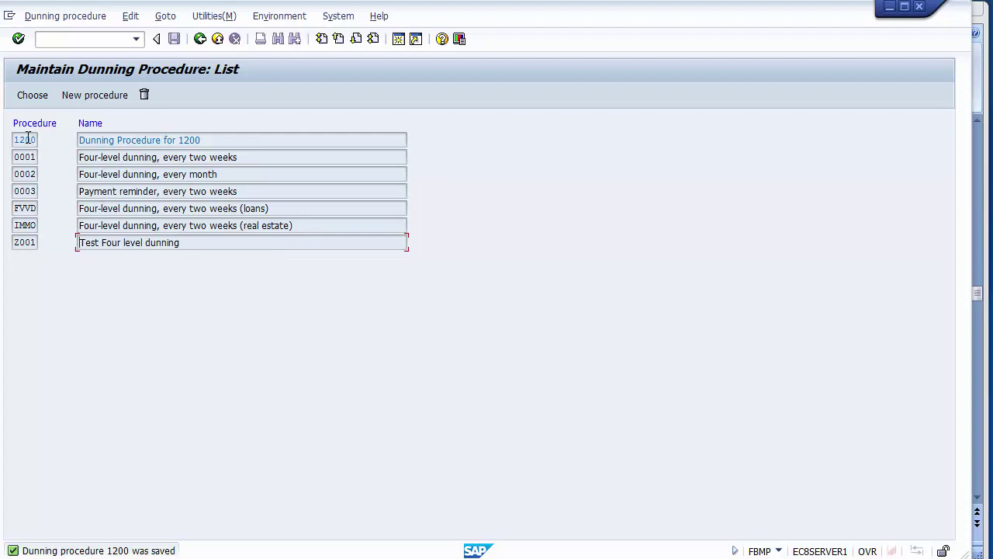
Consult the PowerPoint slide on creating dunning intervals and reopen dunning procedure 1200 in SAP
{"action": "left_click_drag", "start_coordinate": [15, 140], "coordinate": [236, 138]}
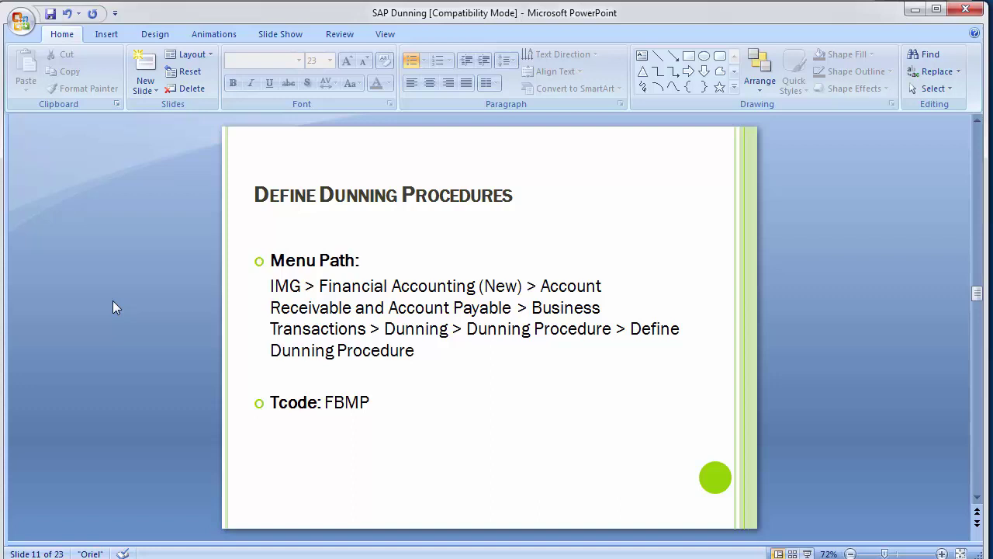
{"action": "scroll", "coordinate": [113, 302], "scroll_direction": "down", "scroll_amount": 1}
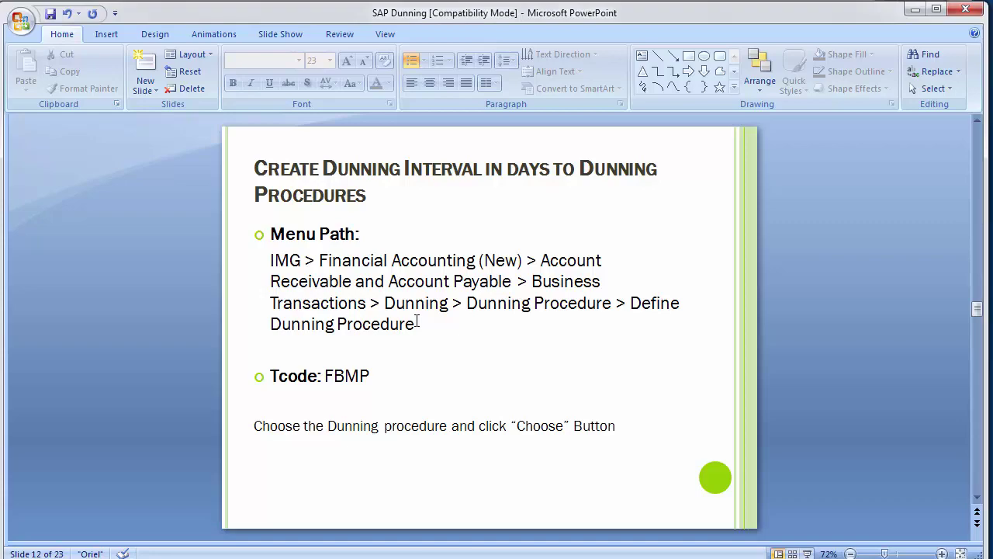
{"action": "key", "text": "alt+Tab"}
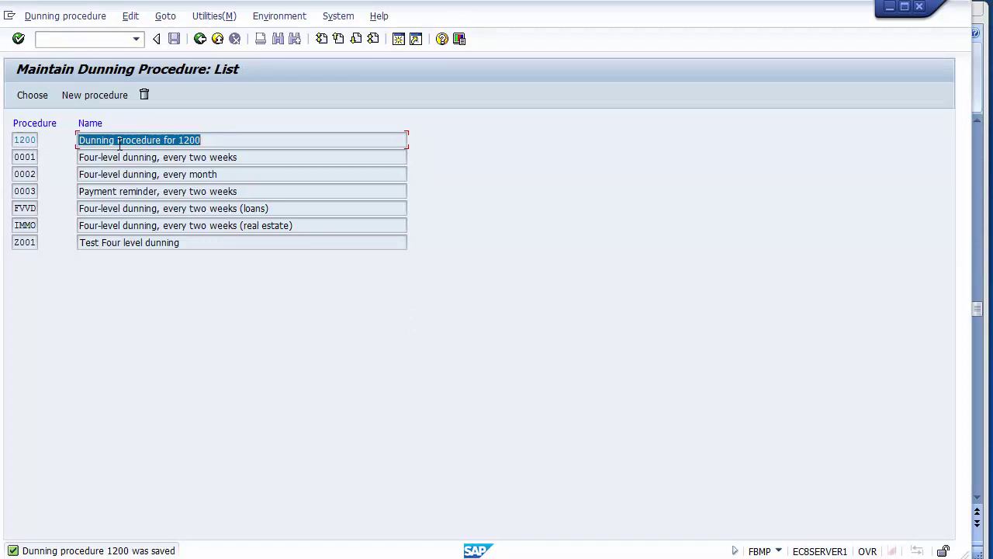
{"action": "double_click", "coordinate": [22, 141]}
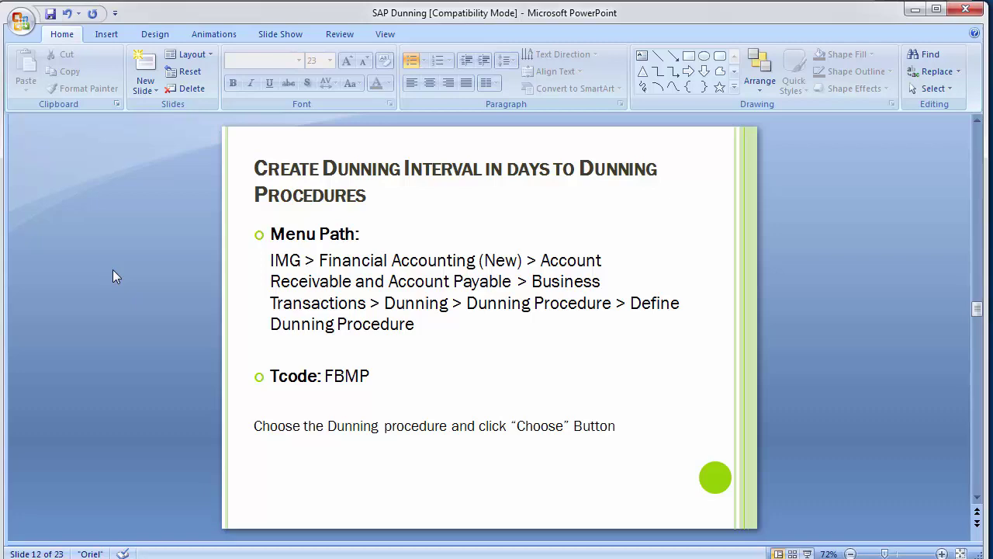
{"action": "key", "text": "alt+Tab"}
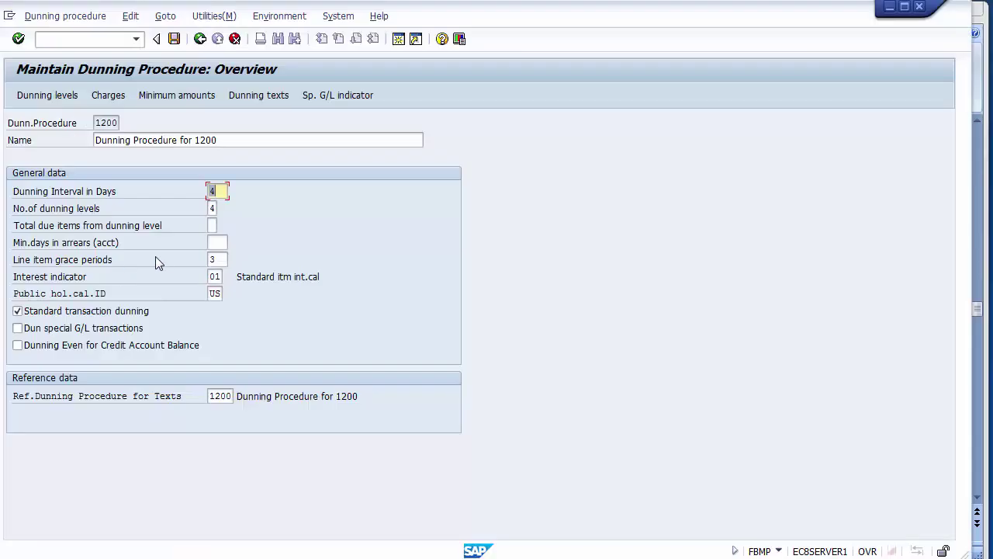
Review the dunning interval in days in the general data of procedure 1200
{"action": "left_click", "coordinate": [53, 196]}
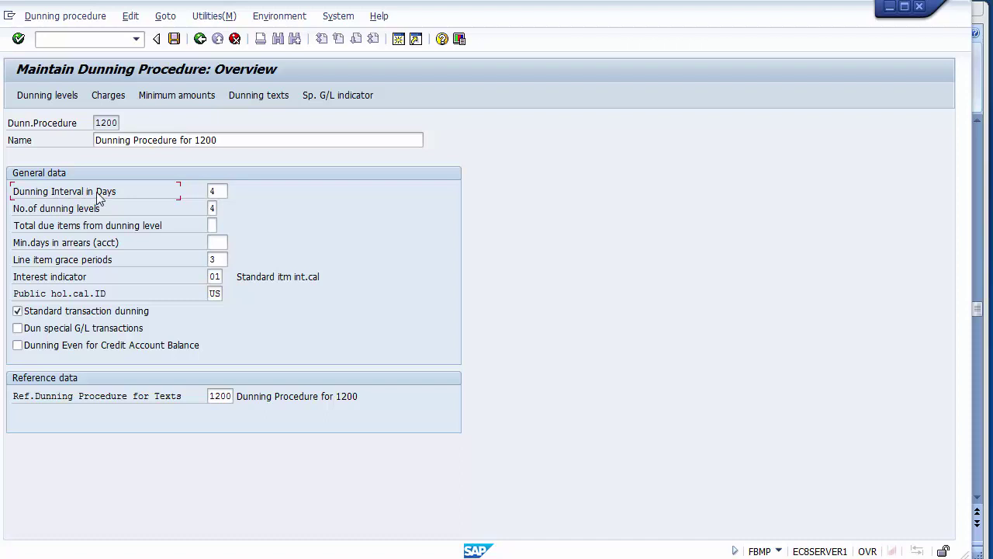
{"action": "left_click", "coordinate": [218, 190]}
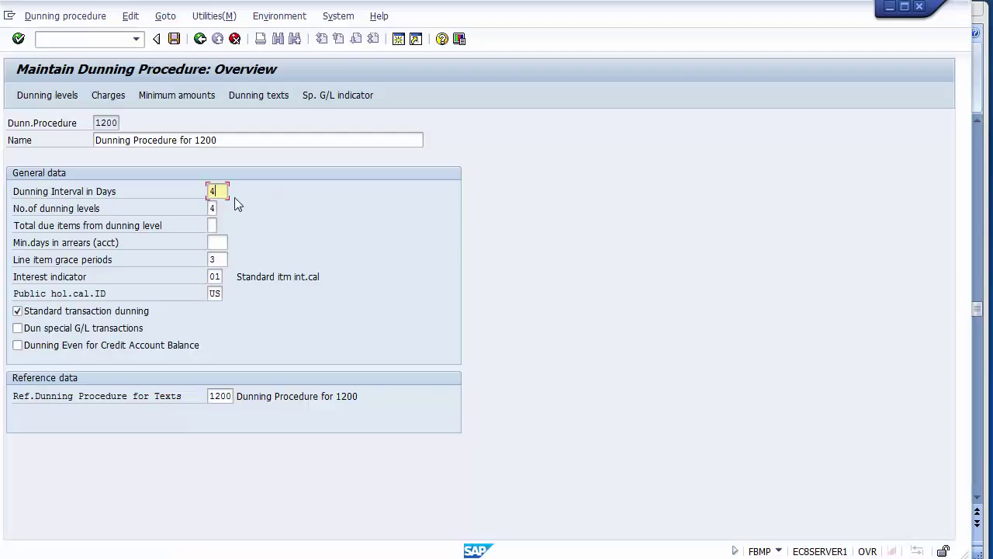
{"action": "left_click", "coordinate": [68, 196]}
{"action": "key", "text": "alt+Tab"}
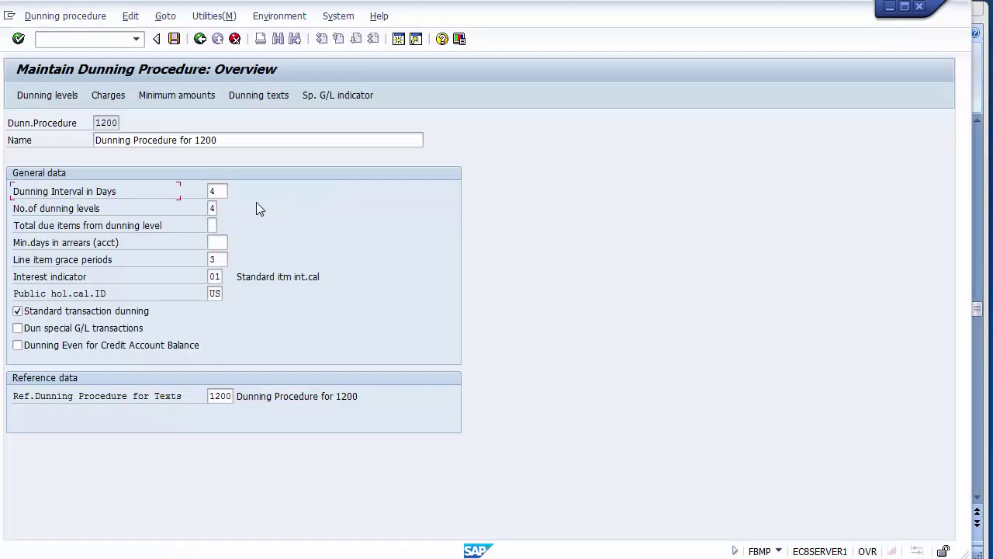
{"action": "left_click", "coordinate": [215, 197]}
Read the PowerPoint slides on dunning levels and dunning charges, and review the dunning levels of procedure 1200 in SAP
{"action": "key", "text": "alt+Tab"}
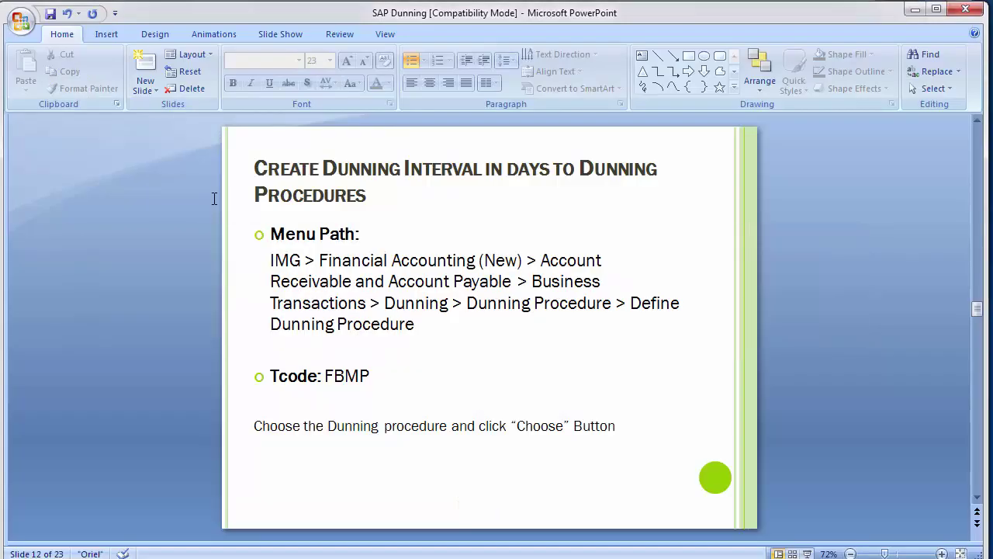
{"action": "scroll", "coordinate": [214, 199], "scroll_direction": "down", "scroll_amount": 1}
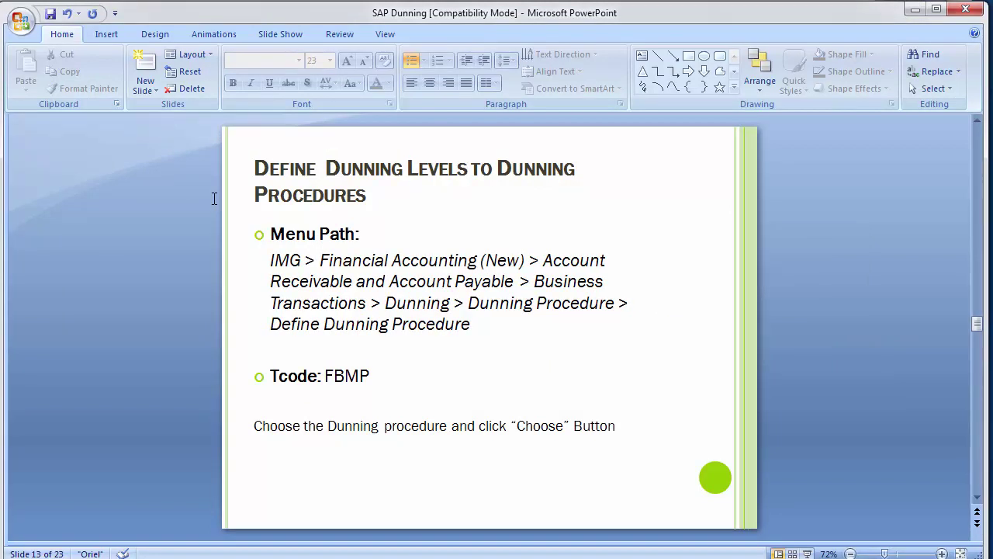
{"action": "key", "text": "alt+Tab"}
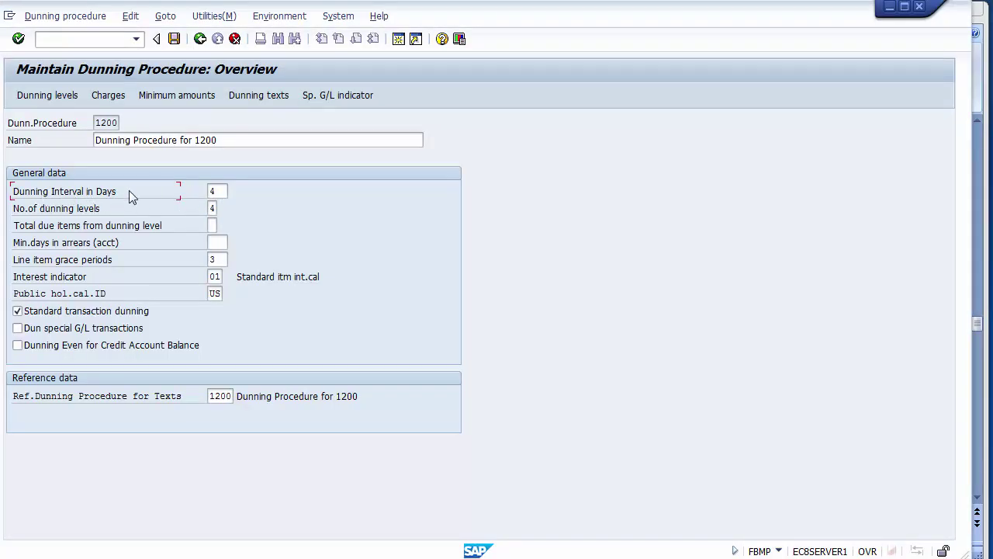
{"action": "left_click", "coordinate": [41, 97]}
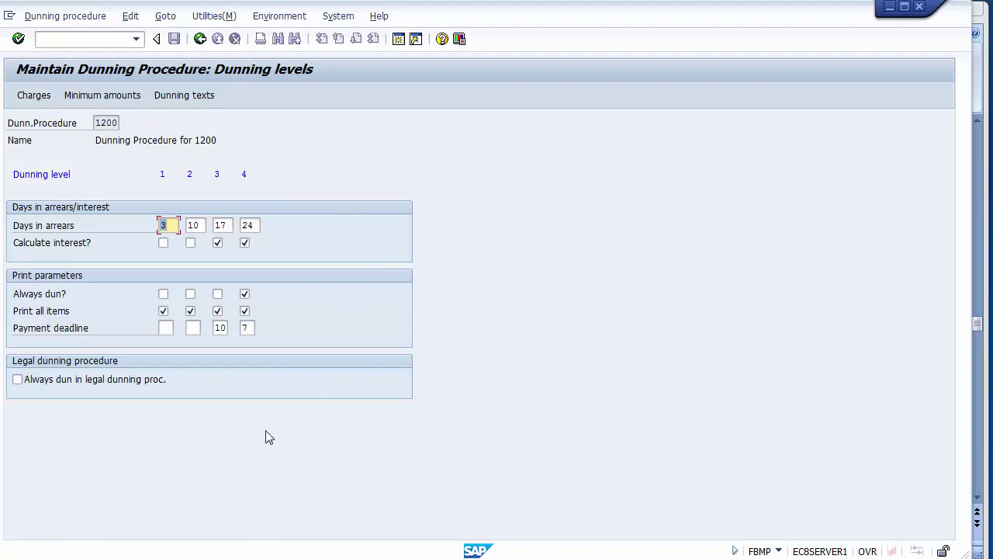
{"action": "left_click", "coordinate": [200, 45]}
{"action": "key", "text": "alt+Tab"}
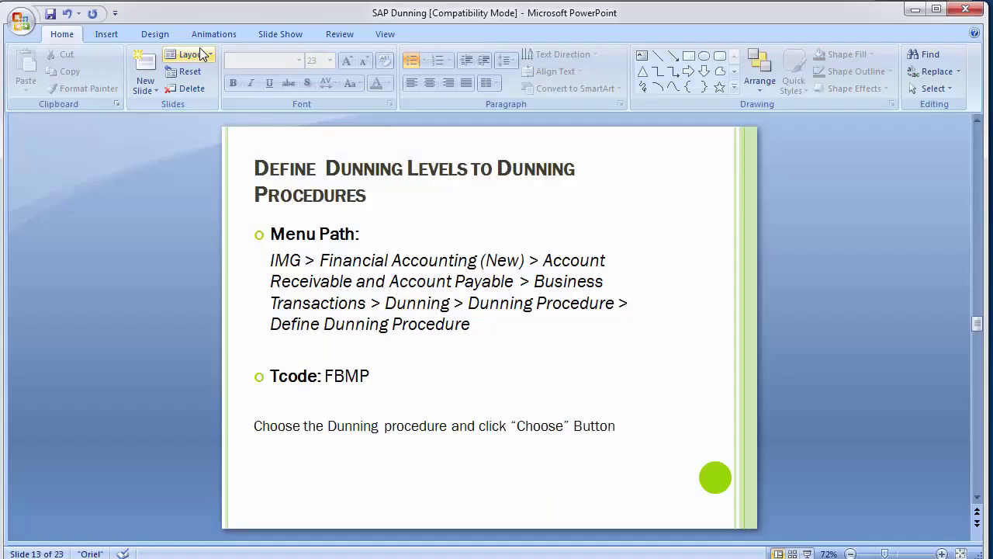
{"action": "scroll", "coordinate": [122, 282], "scroll_direction": "down", "scroll_amount": 3}
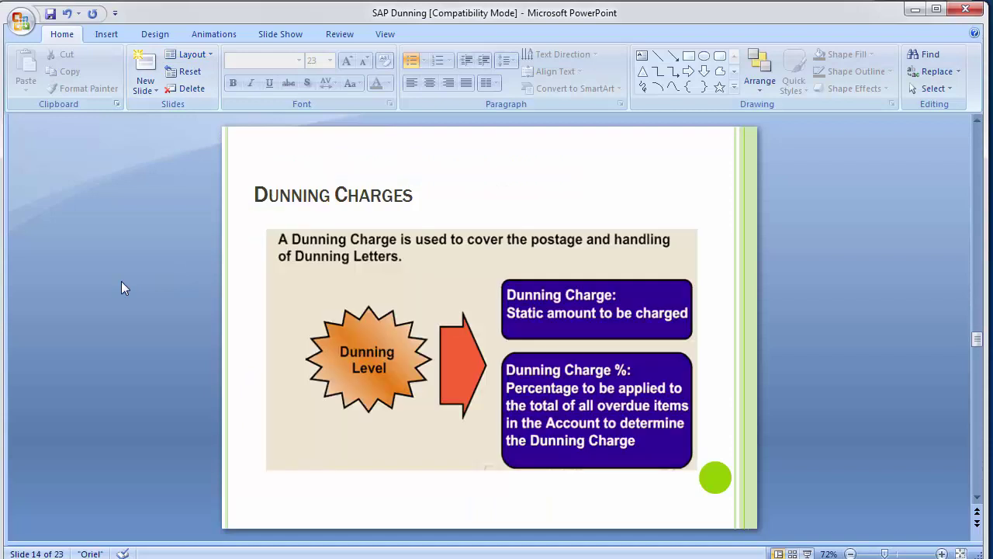
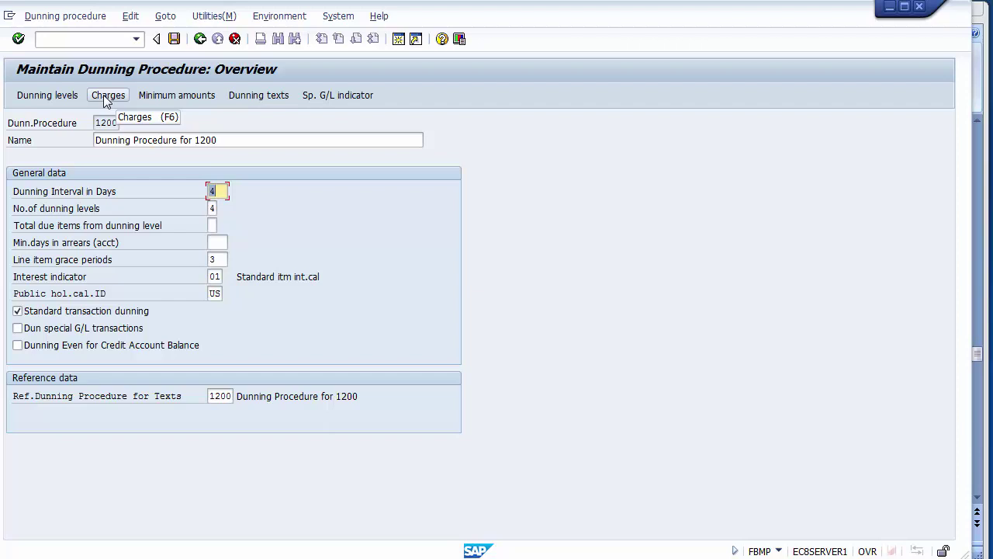
Open the dunning charges of procedure 1200 in SAP and try US as the currency
{"action": "left_click", "coordinate": [106, 96]}
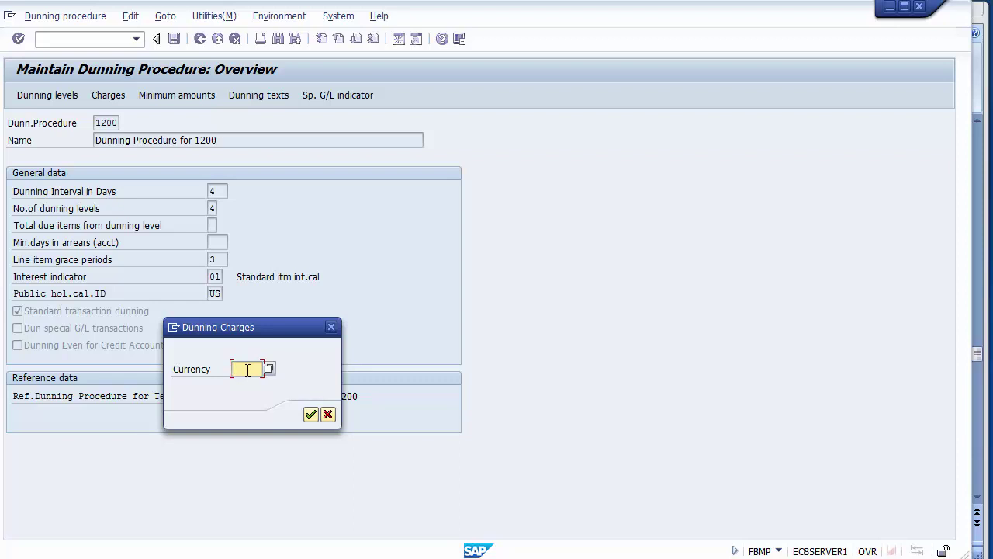
{"action": "type", "text": "US"}
{"action": "key", "text": "Return"}
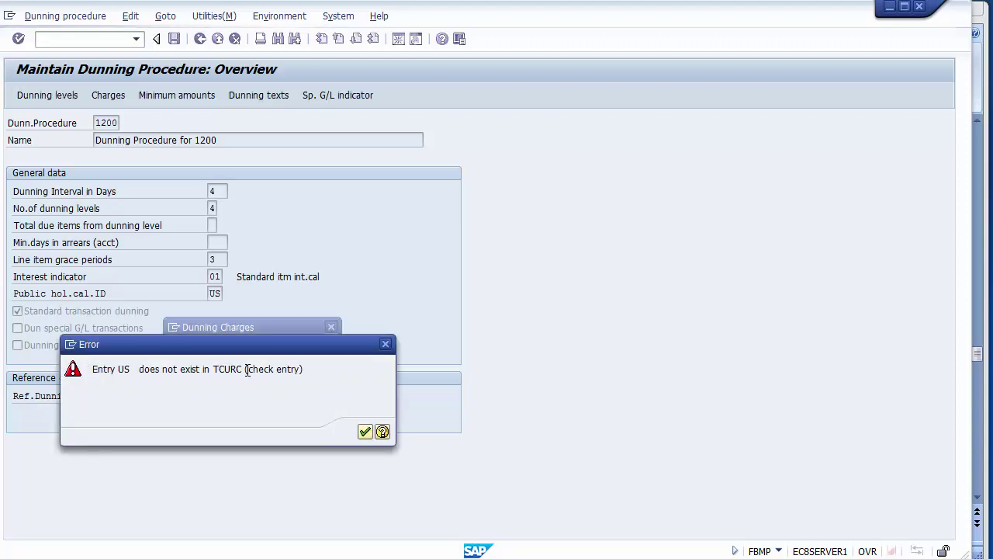
{"action": "key", "text": "Return"}
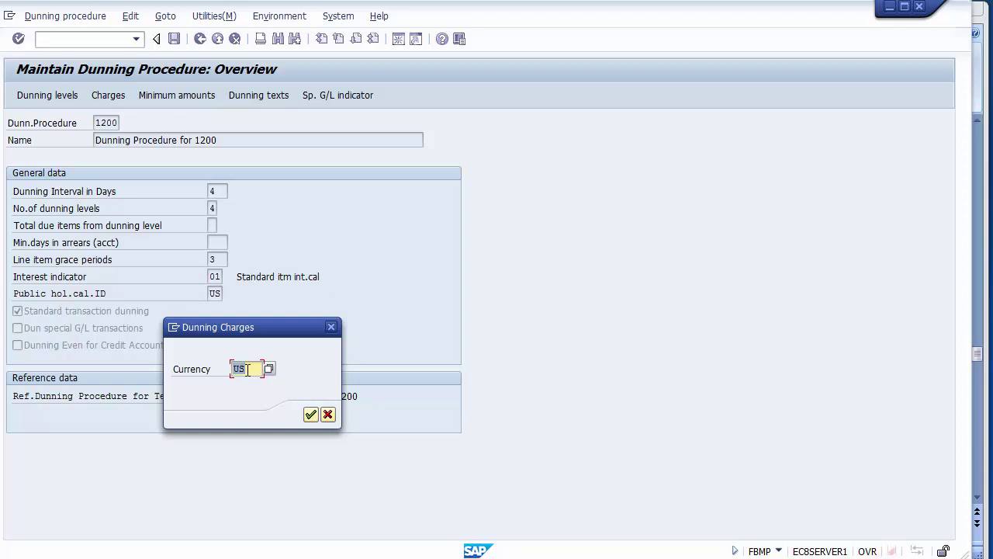
Choose USD (American Dollar) from the available currency keys and open the charges maintenance for it
{"action": "left_click", "coordinate": [247, 369]}
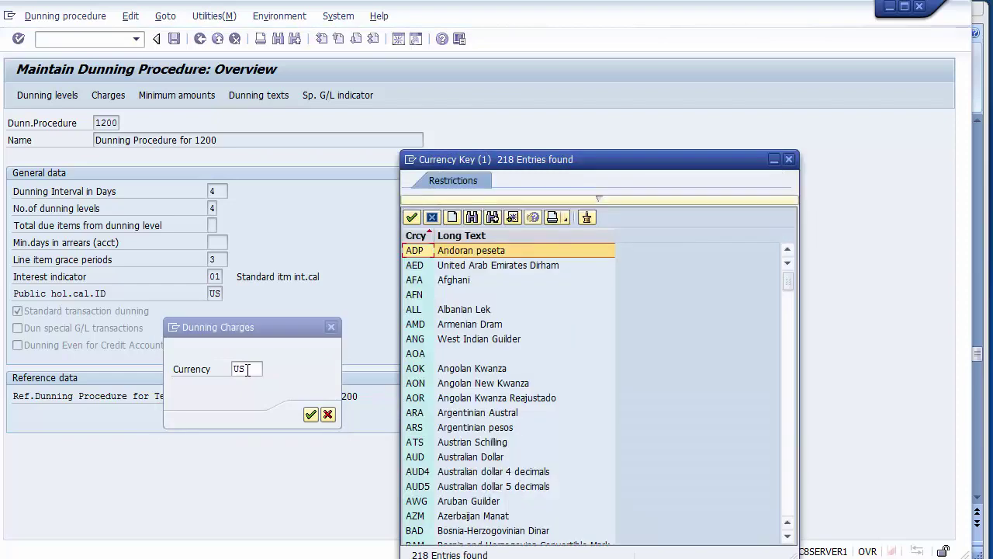
{"action": "key", "text": "Page_Down"}
{"action": "key", "text": "Page_Down"}
{"action": "key", "text": "Page_Down"}
{"action": "key", "text": "Page_Down"}
{"action": "key", "text": "Page_Down"}
{"action": "key", "text": "Page_Down"}
{"action": "key", "text": "Page_Down"}
{"action": "key", "text": "Page_Down"}
{"action": "key", "text": "Page_Down"}
{"action": "key", "text": "Page_Down"}
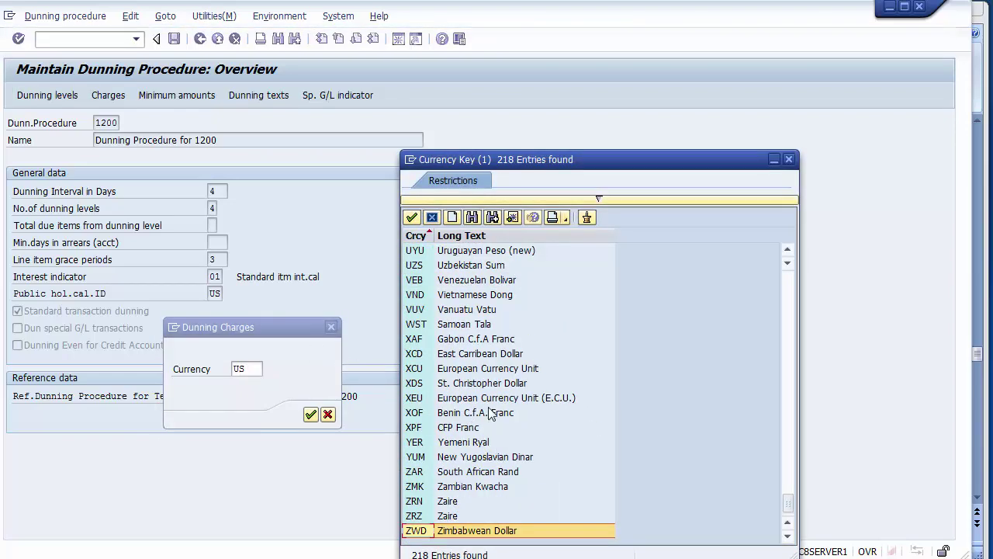
{"action": "key", "text": "Up"}
{"action": "key", "text": "Up"}
{"action": "key", "text": "Up"}
{"action": "key", "text": "Up"}
{"action": "key", "text": "Up"}
{"action": "key", "text": "Up"}
{"action": "key", "text": "Up"}
{"action": "key", "text": "Up"}
{"action": "key", "text": "Up"}
{"action": "key", "text": "Up"}
{"action": "key", "text": "Up"}
{"action": "key", "text": "Up"}
{"action": "key", "text": "Up"}
{"action": "key", "text": "Up"}
{"action": "key", "text": "Up"}
{"action": "key", "text": "Up"}
{"action": "key", "text": "Up"}
{"action": "key", "text": "Up"}
{"action": "key", "text": "Up"}
{"action": "key", "text": "Up"}
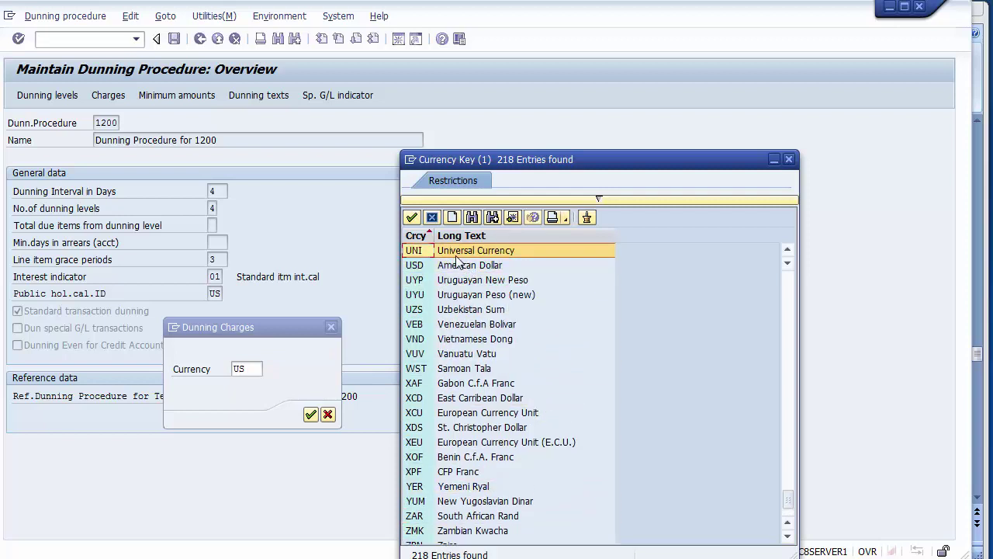
{"action": "key", "text": "Up"}
{"action": "key", "text": "Up"}
{"action": "key", "text": "Up"}
{"action": "key", "text": "Up"}
{"action": "key", "text": "Up"}
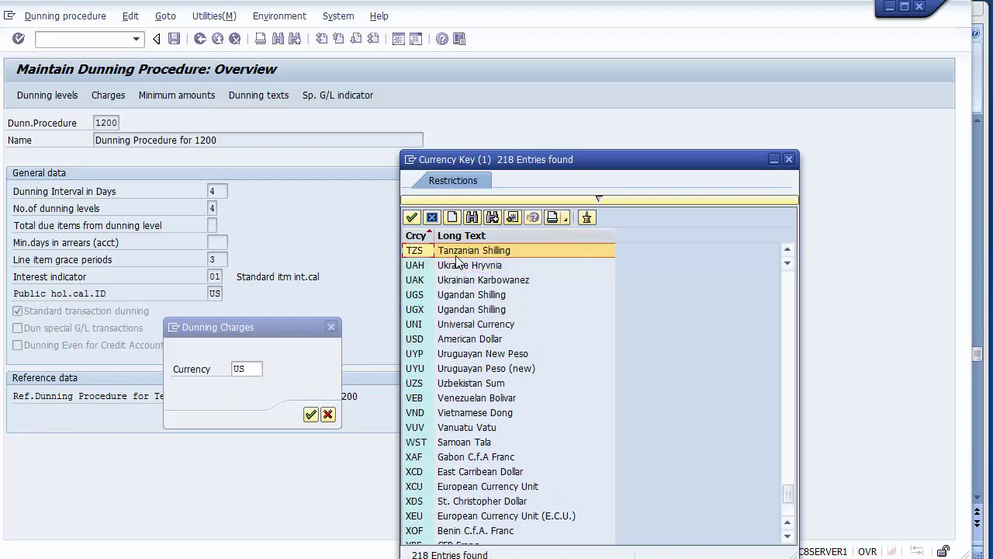
{"action": "key", "text": "Up"}
{"action": "key", "text": "Up"}
{"action": "key", "text": "Up"}
{"action": "key", "text": "Up"}
{"action": "key", "text": "Down"}
{"action": "key", "text": "Down"}
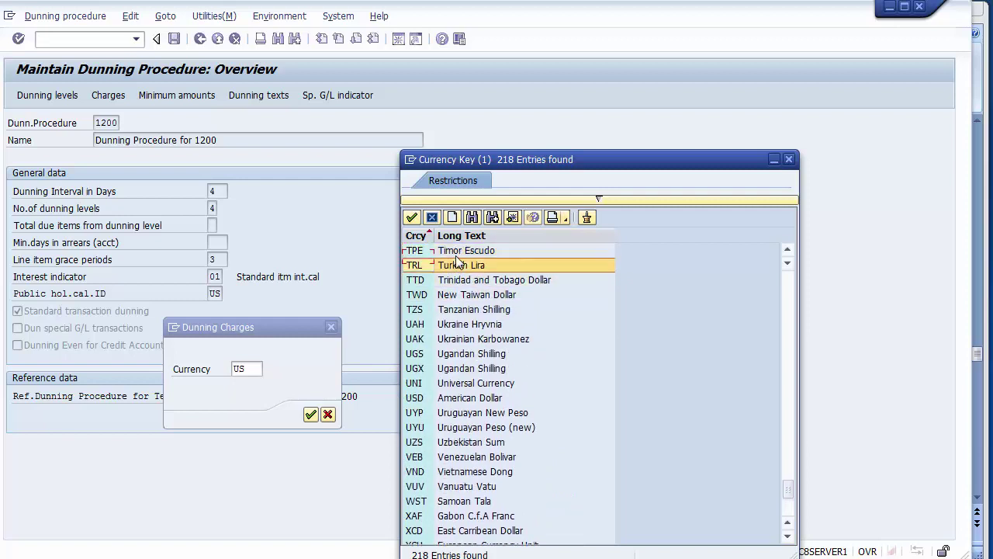
{"action": "key", "text": "Down"}
{"action": "key", "text": "Down"}
{"action": "key", "text": "Down"}
{"action": "key", "text": "Down"}
{"action": "key", "text": "Down"}
{"action": "key", "text": "Down"}
{"action": "key", "text": "Down"}
{"action": "key", "text": "Down"}
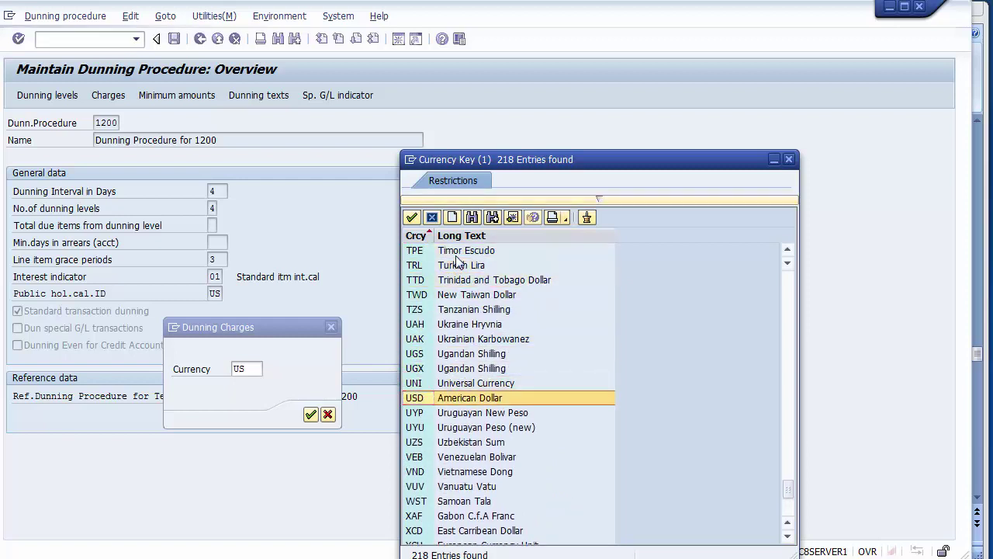
{"action": "key", "text": "Return"}
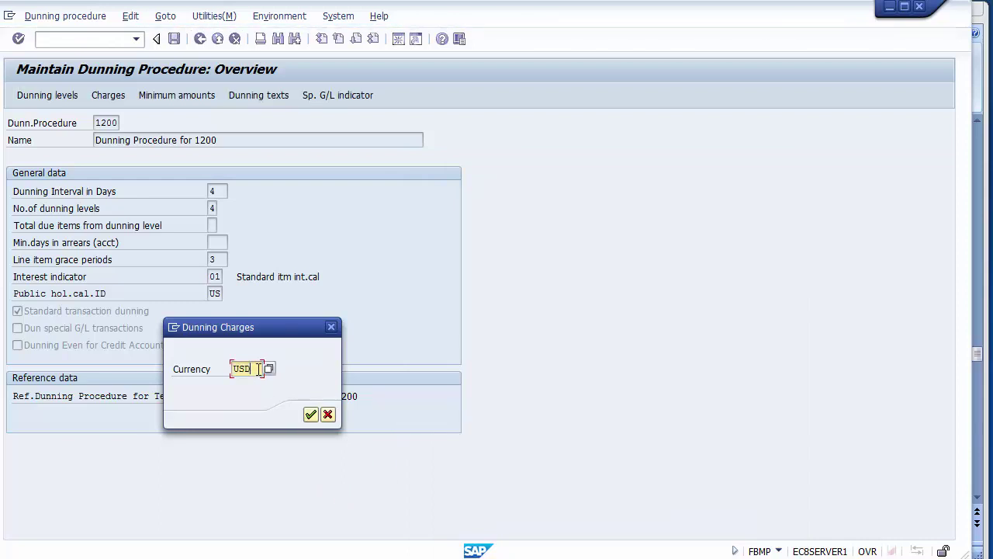
{"action": "left_click", "coordinate": [309, 415]}
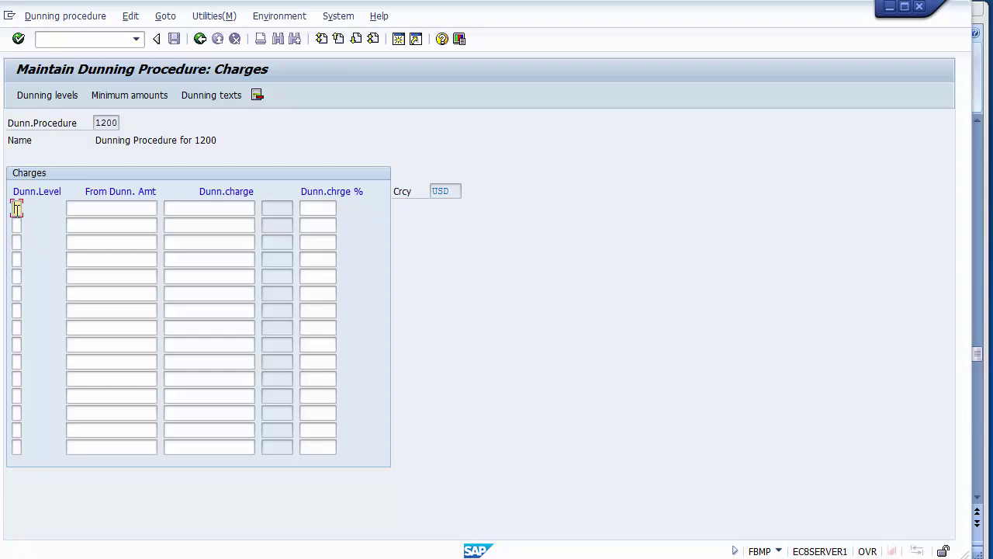
Enter dunning levels 1, 2, 3 and 4 in the first four rows of the charges table
{"action": "type", "text": "1"}
{"action": "type", "text": "2"}
{"action": "left_click", "coordinate": [16, 240]}
{"action": "type", "text": "3"}
{"action": "left_click", "coordinate": [17, 259]}
{"action": "type", "text": "4"}
{"action": "left_click", "coordinate": [230, 205]}
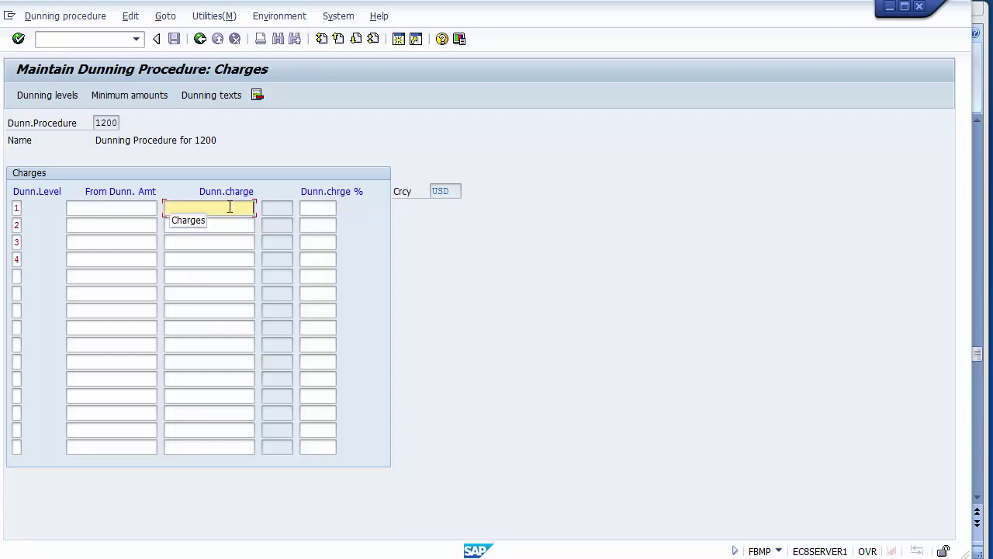
{"action": "left_click", "coordinate": [228, 224]}
{"action": "left_click", "coordinate": [228, 239]}
{"action": "left_click", "coordinate": [226, 257]}
{"action": "left_click", "coordinate": [223, 237]}
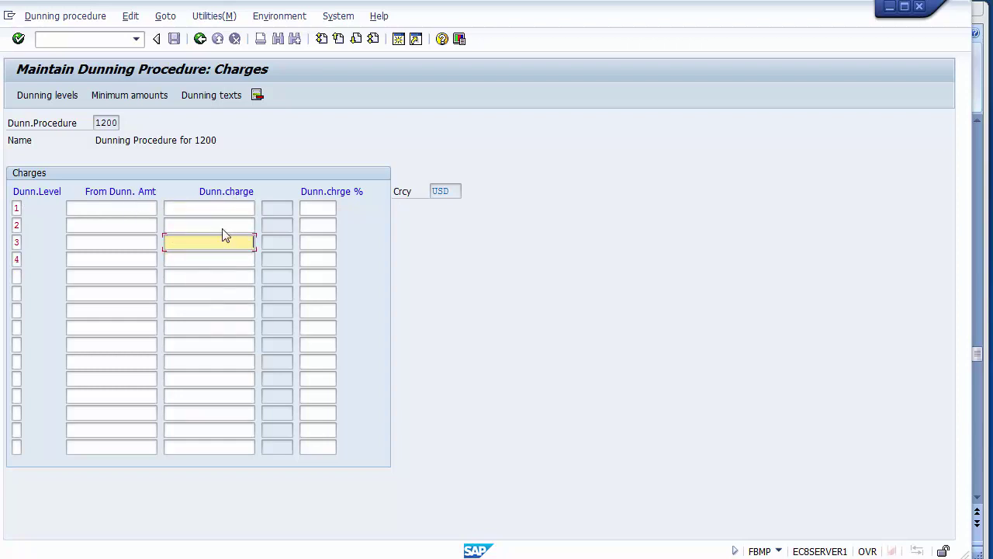
{"action": "left_click", "coordinate": [222, 207]}
{"action": "left_click", "coordinate": [314, 208]}
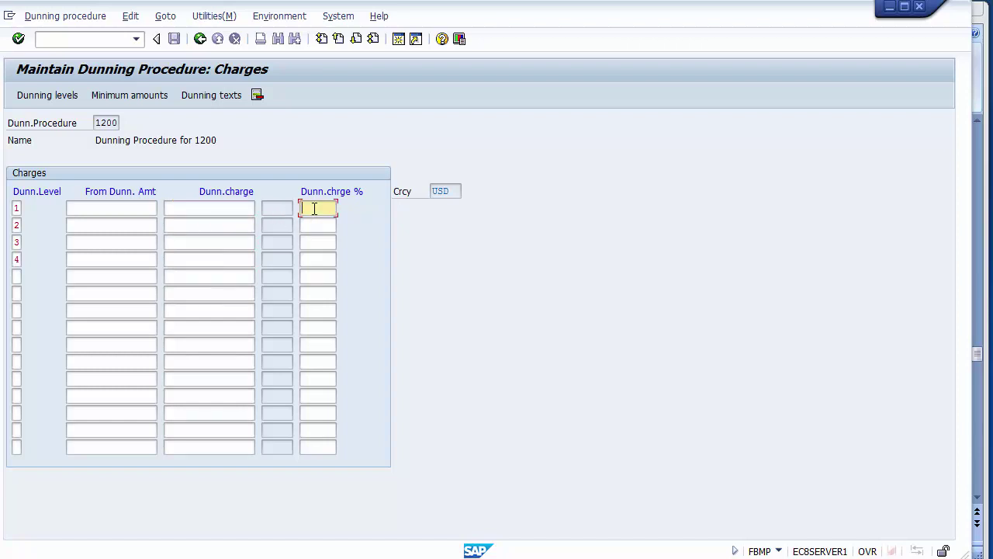
{"action": "left_click", "coordinate": [316, 225]}
{"action": "left_click", "coordinate": [313, 241]}
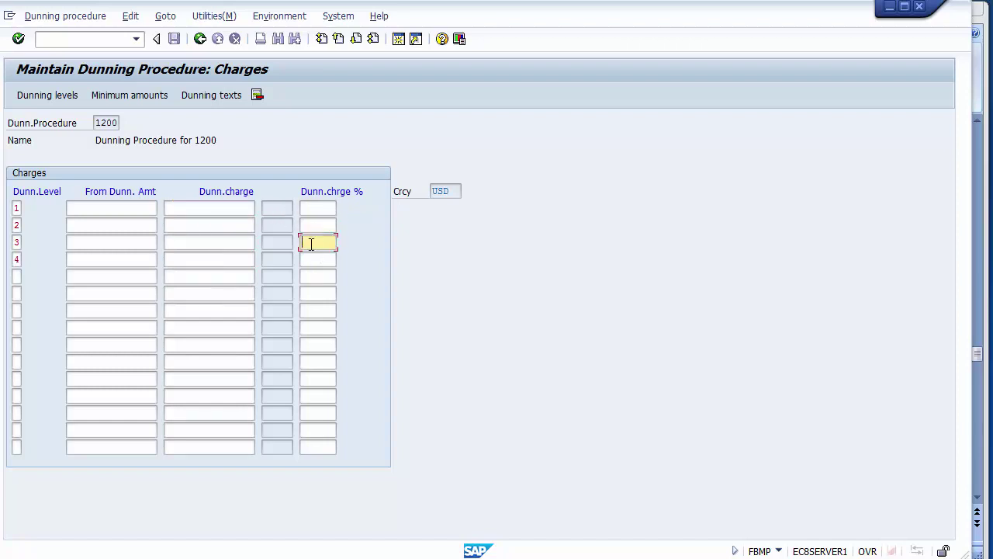
Enter fixed dunning charges of 5, 5, 10 and 10 for dunning levels 1 to 4
{"action": "left_click", "coordinate": [237, 208]}
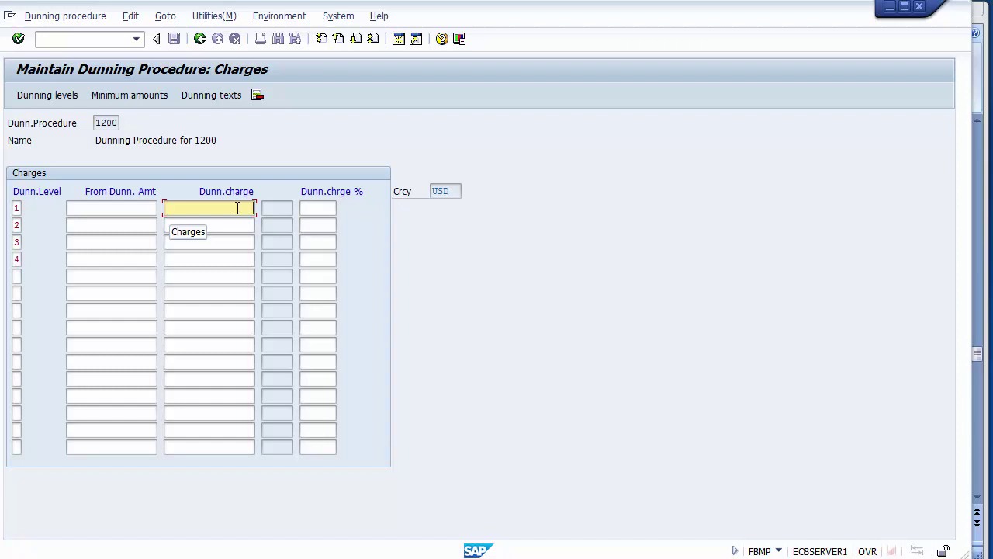
{"action": "type", "text": "5"}
{"action": "left_click", "coordinate": [244, 225]}
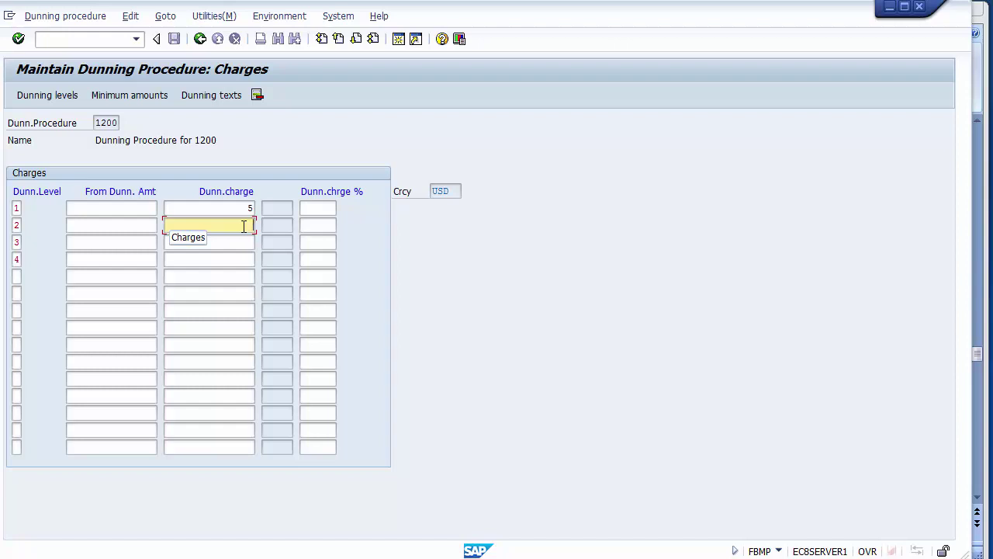
{"action": "type", "text": "5"}
{"action": "left_click", "coordinate": [245, 243]}
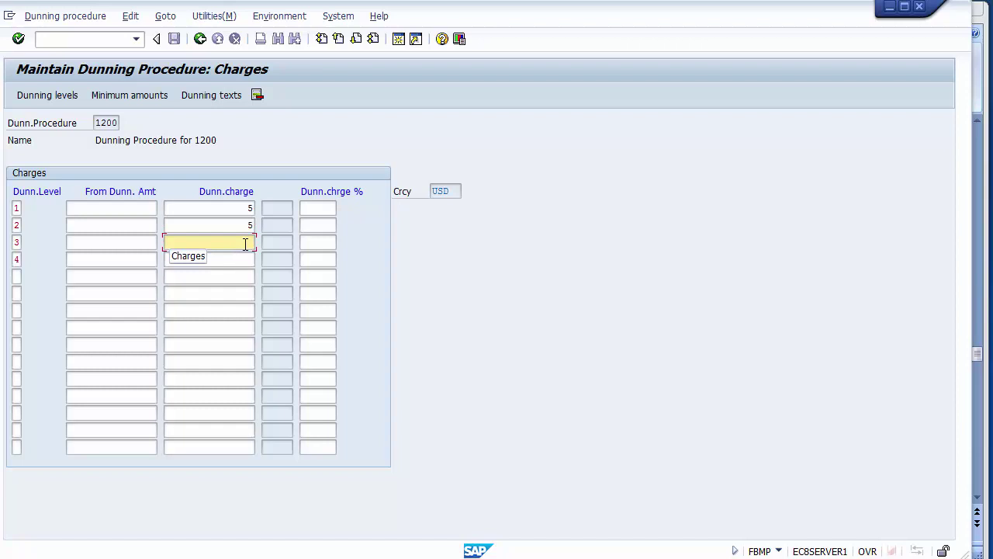
{"action": "type", "text": "10"}
{"action": "left_click", "coordinate": [246, 260]}
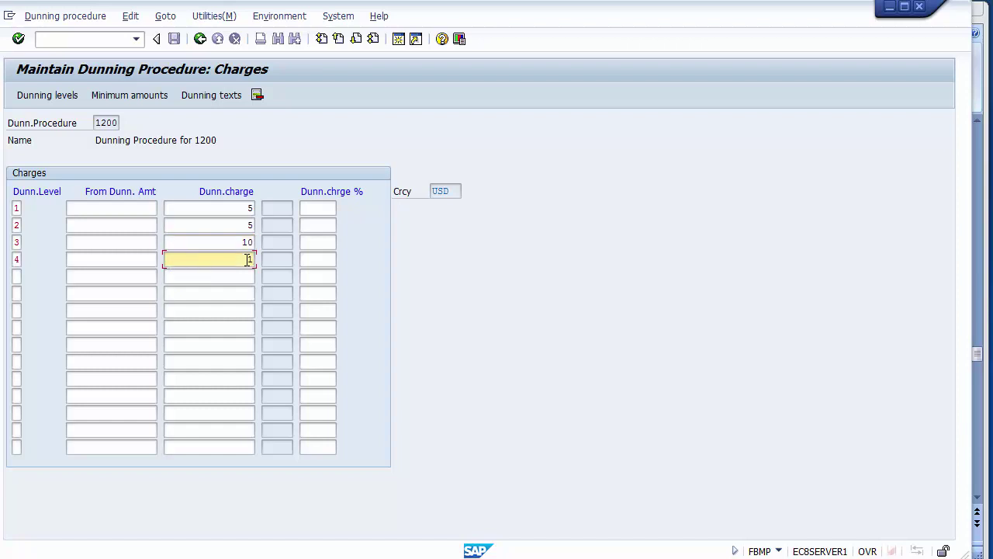
{"action": "type", "text": "10"}
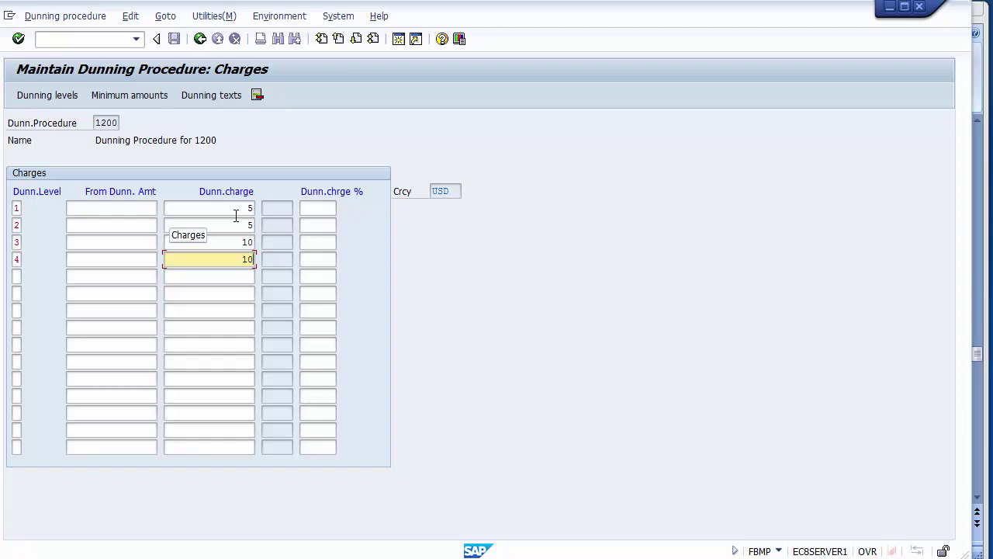
{"action": "left_click", "coordinate": [323, 210]}
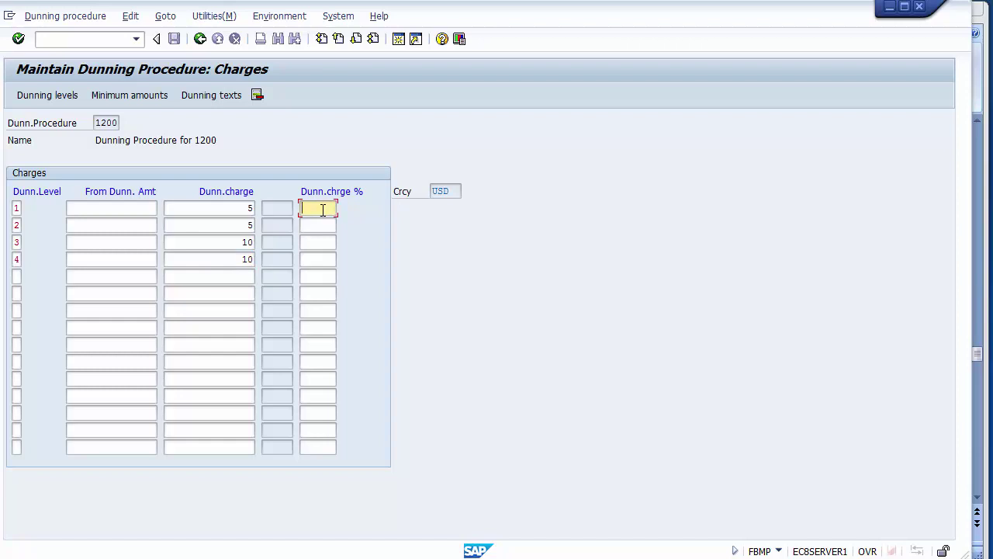
{"action": "left_click", "coordinate": [321, 225]}
{"action": "left_click", "coordinate": [321, 243]}
{"action": "left_click", "coordinate": [321, 258]}
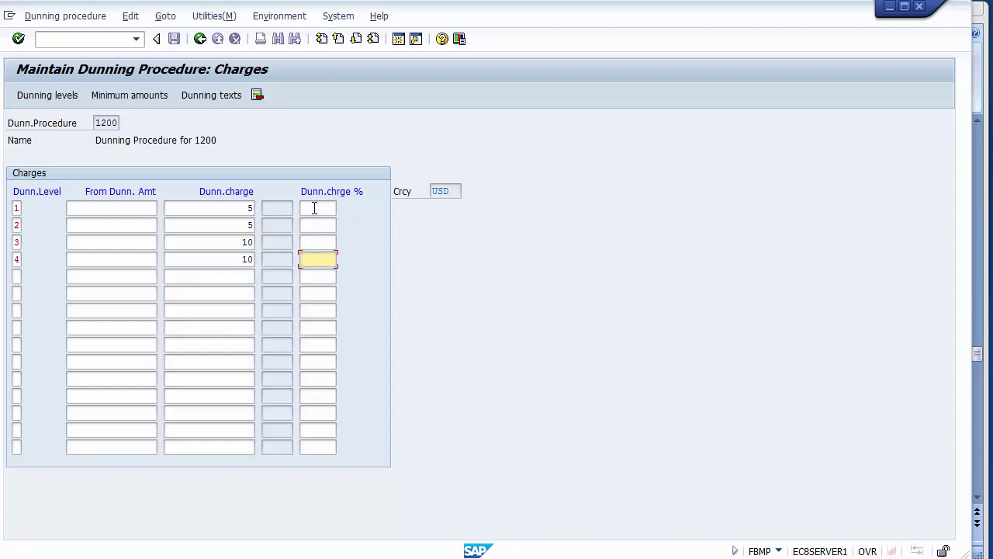
{"action": "left_click", "coordinate": [252, 207]}
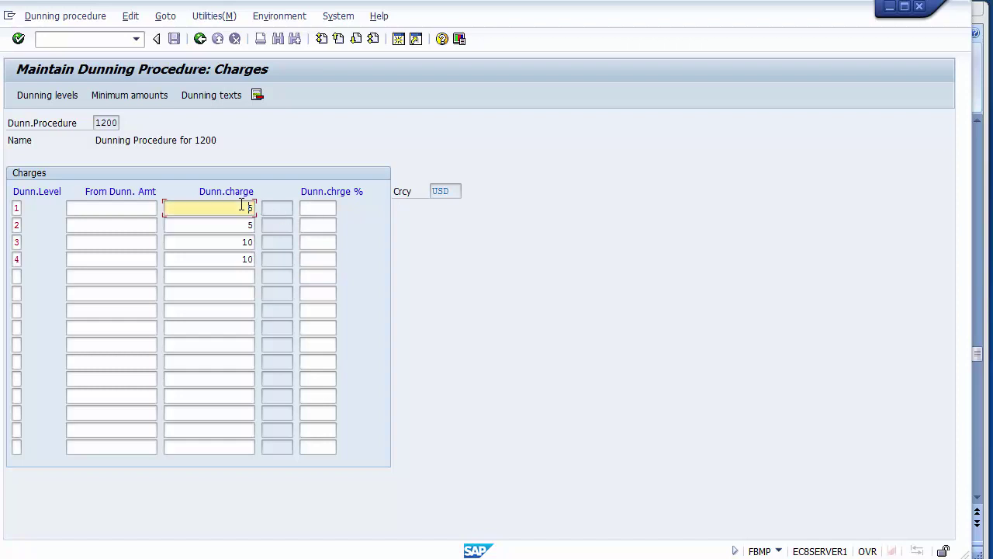
{"action": "double_click", "coordinate": [256, 208]}
{"action": "left_click", "coordinate": [312, 207]}
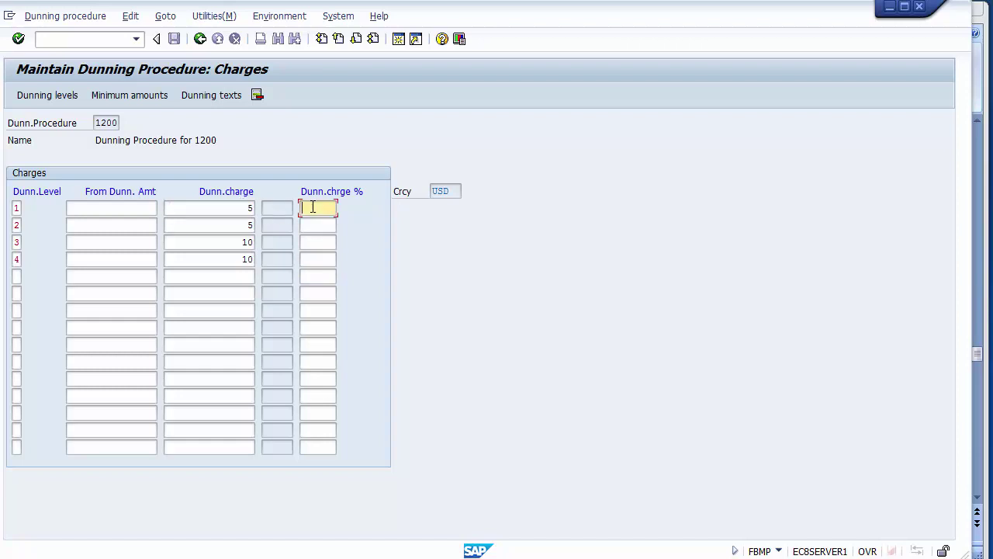
Remove the fixed charge for dunning level 4, give it a 5 percent dunning charge instead, and confirm the charges
{"action": "double_click", "coordinate": [249, 258]}
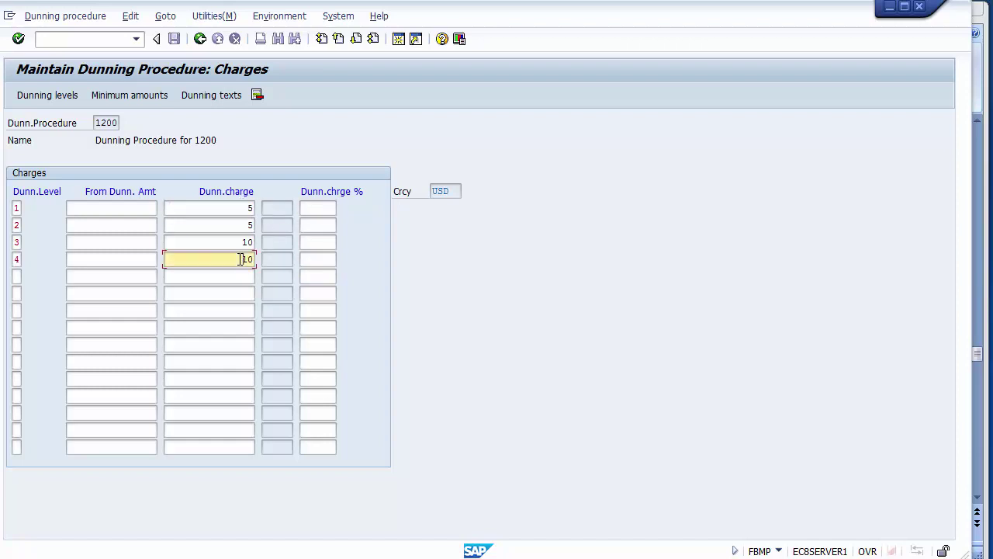
{"action": "key", "text": "Delete"}
{"action": "left_click", "coordinate": [316, 258]}
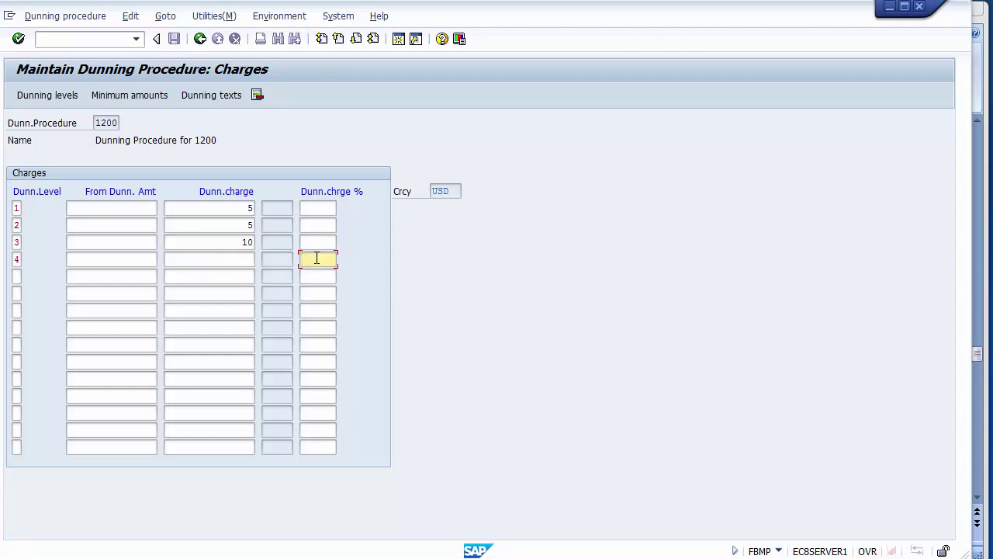
{"action": "type", "text": "5"}
{"action": "key", "text": "Return"}
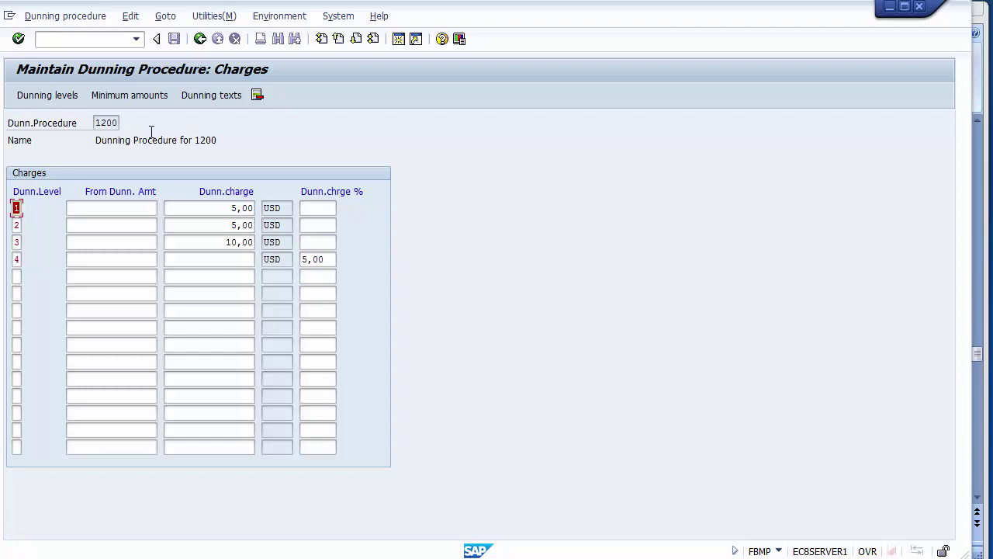
Return to the procedure overview and save dunning procedure 1200 in the FICO Configurations customizing request
{"action": "left_click", "coordinate": [200, 39]}
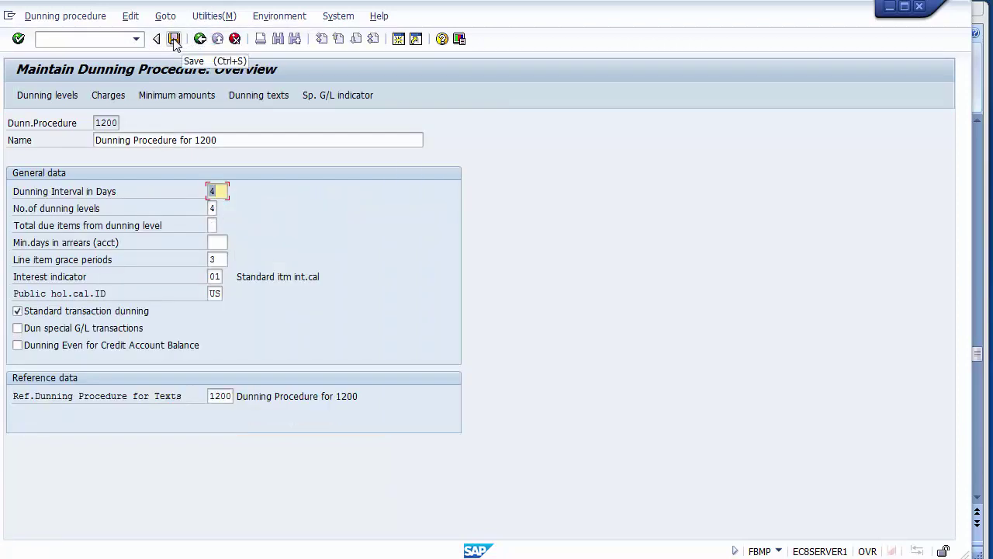
{"action": "left_click", "coordinate": [173, 41]}
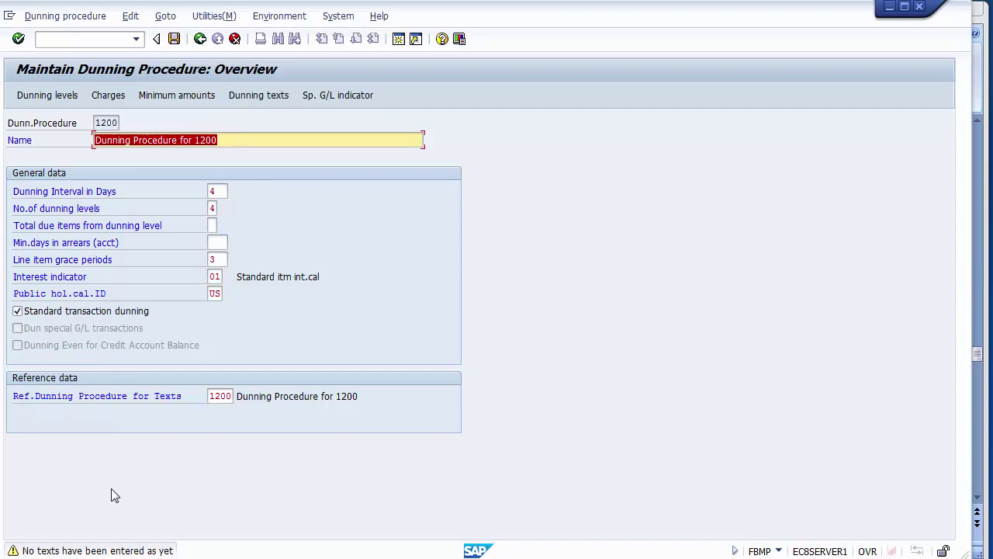
{"action": "key", "text": "Return"}
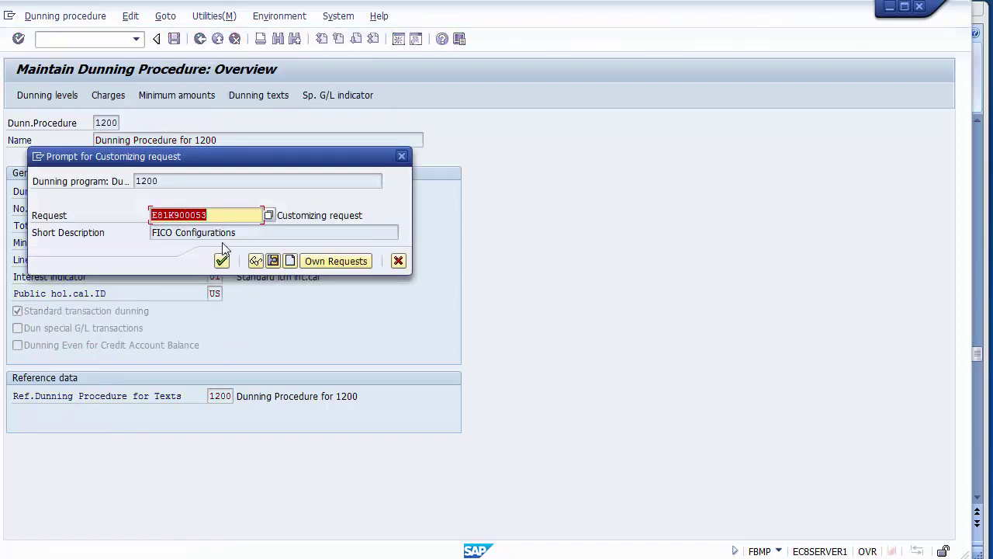
{"action": "left_click", "coordinate": [221, 263]}
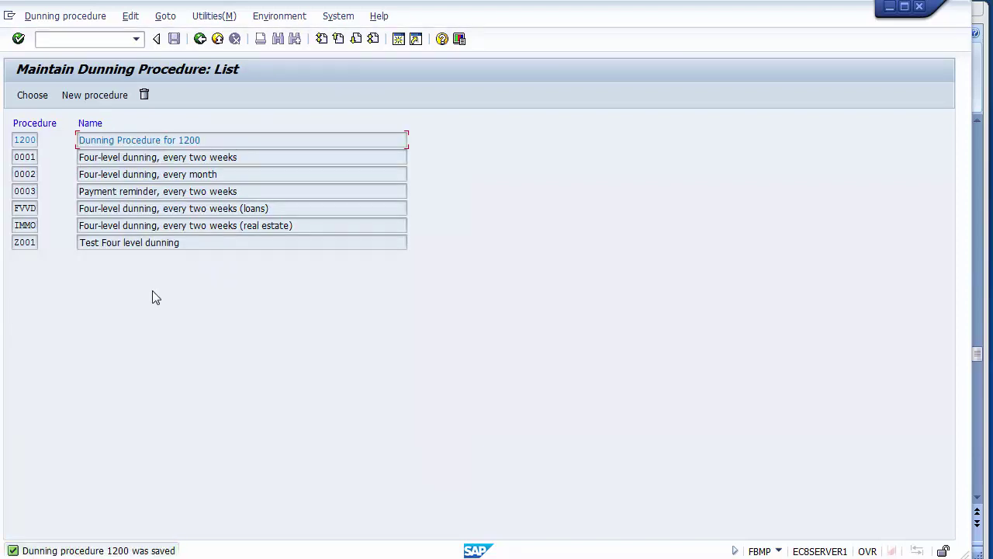
Read the PowerPoint slide on minimum amounts, and open the minimum amounts of procedure 1200 in SAP for currency USD
{"action": "left_click", "coordinate": [356, 555]}
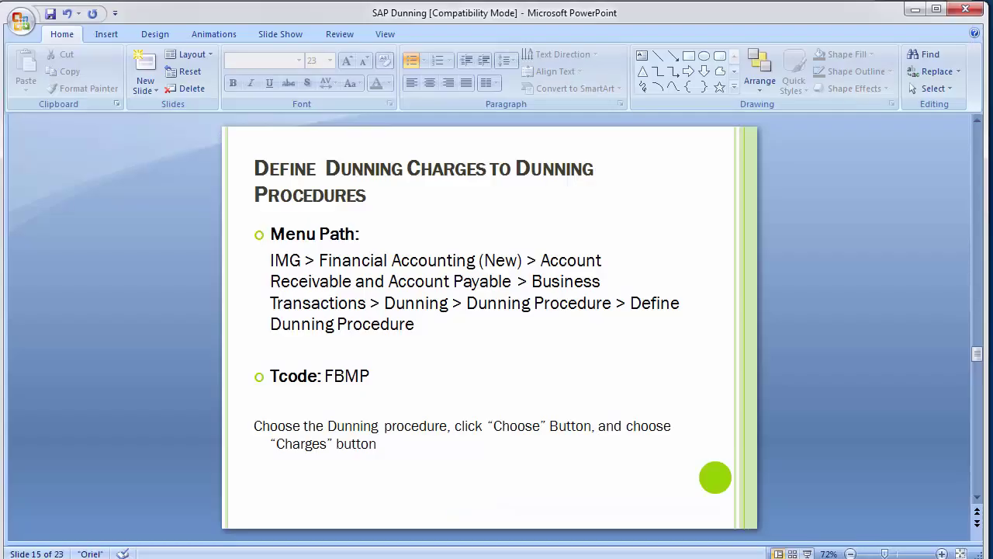
{"action": "scroll", "coordinate": [134, 358], "scroll_direction": "down", "scroll_amount": 1}
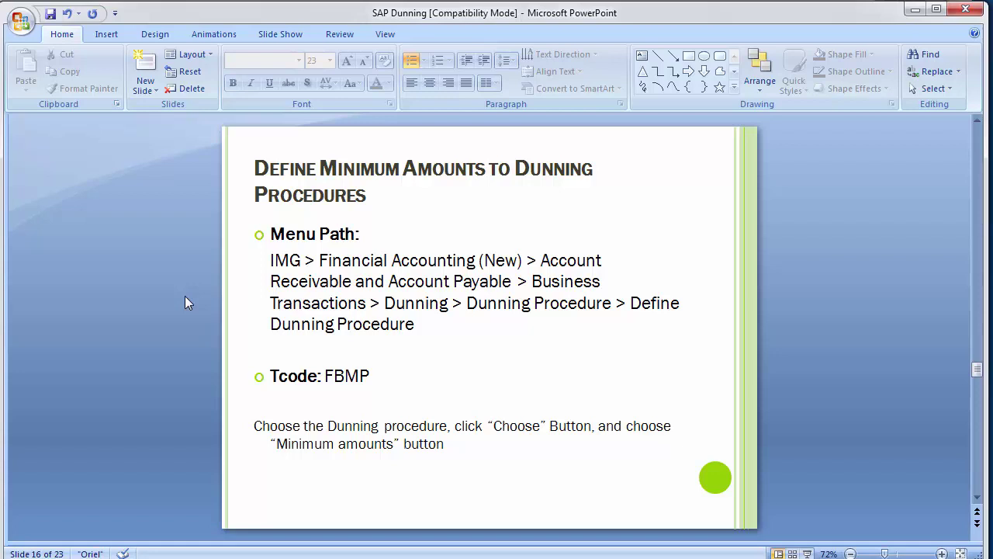
{"action": "key", "text": "alt+Tab"}
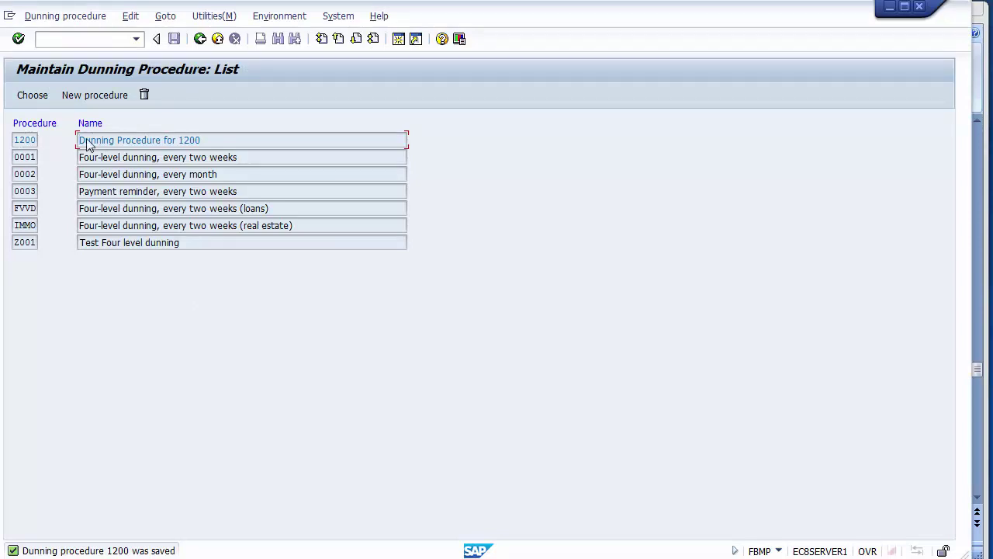
{"action": "double_click", "coordinate": [111, 141]}
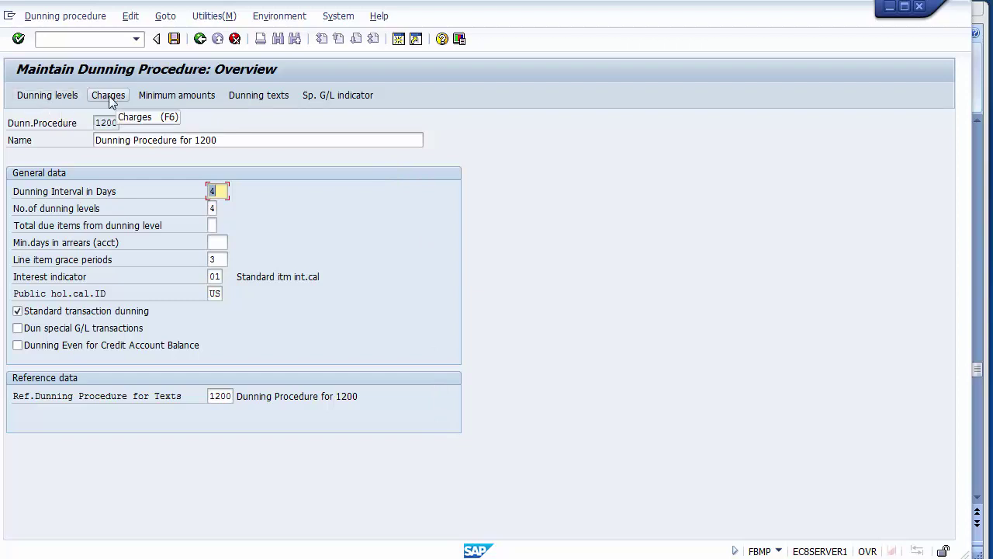
{"action": "left_click", "coordinate": [179, 99]}
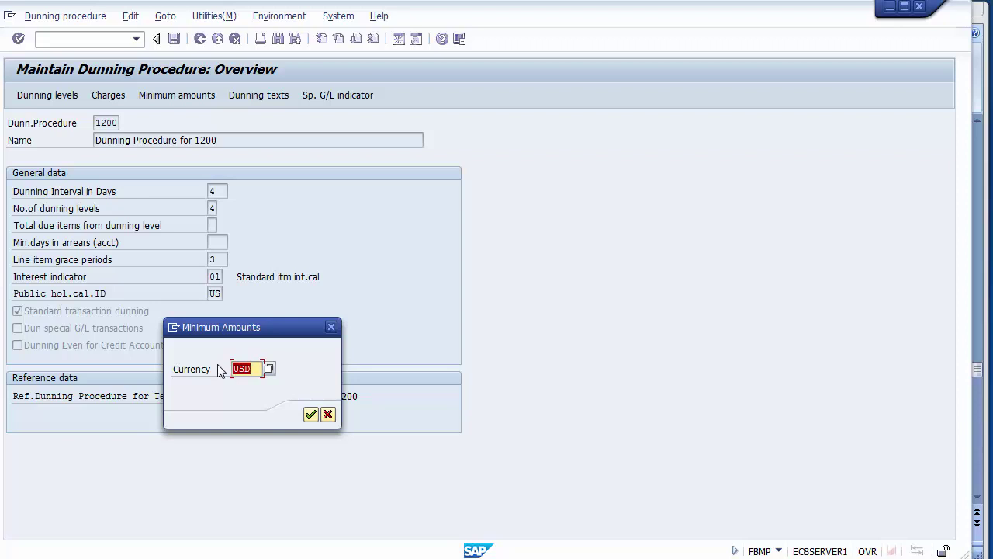
{"action": "key", "text": "Return"}
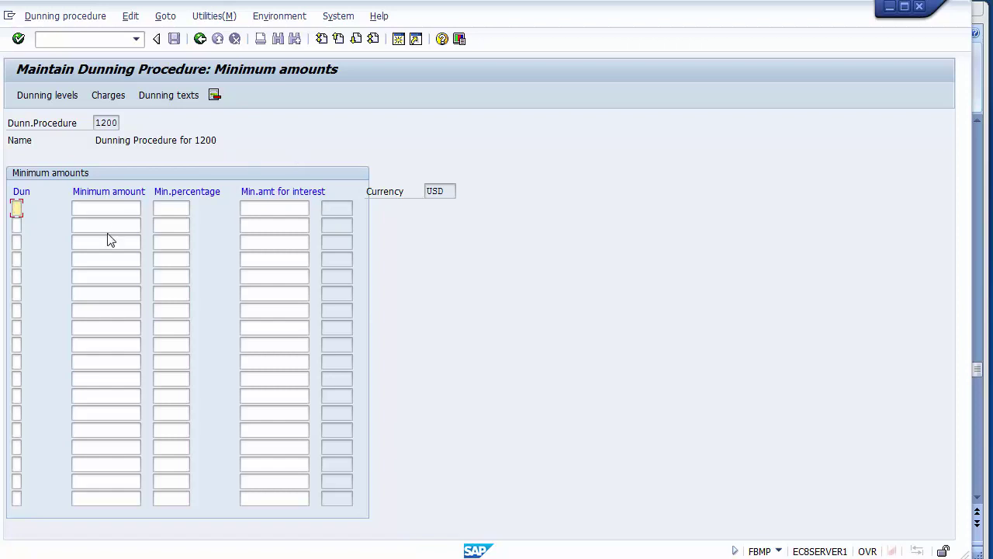
Enter dunning levels 1, 2, 3 and 4 in the first four rows of the minimum amounts table
{"action": "left_click", "coordinate": [17, 207]}
{"action": "type", "text": "2"}
{"action": "key", "text": "Tab"}
{"action": "type", "text": "3"}
{"action": "key", "text": "Tab"}
{"action": "type", "text": "4"}
Set the minimum amount to 100 for each of the four dunning levels
{"action": "left_click", "coordinate": [91, 207]}
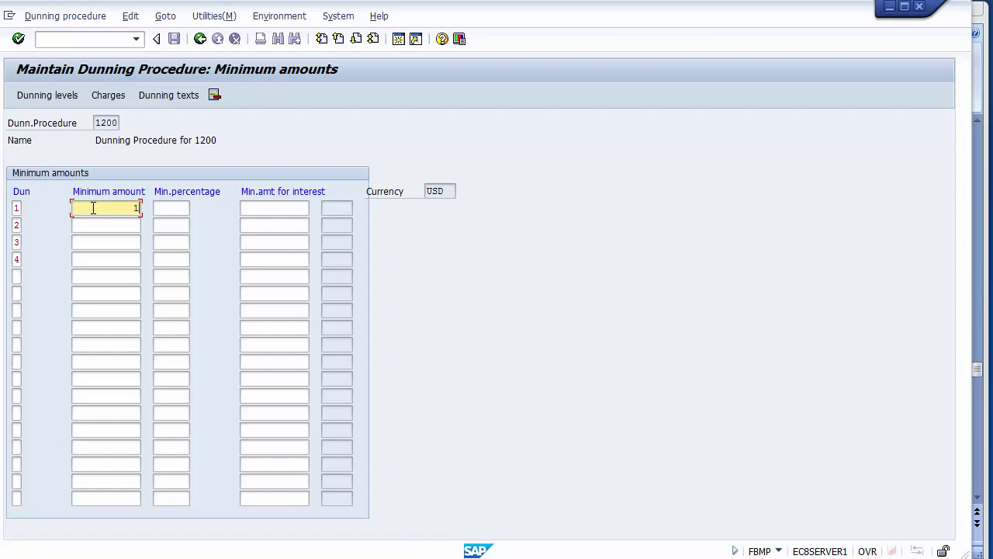
{"action": "type", "text": "00"}
{"action": "key", "text": "Down"}
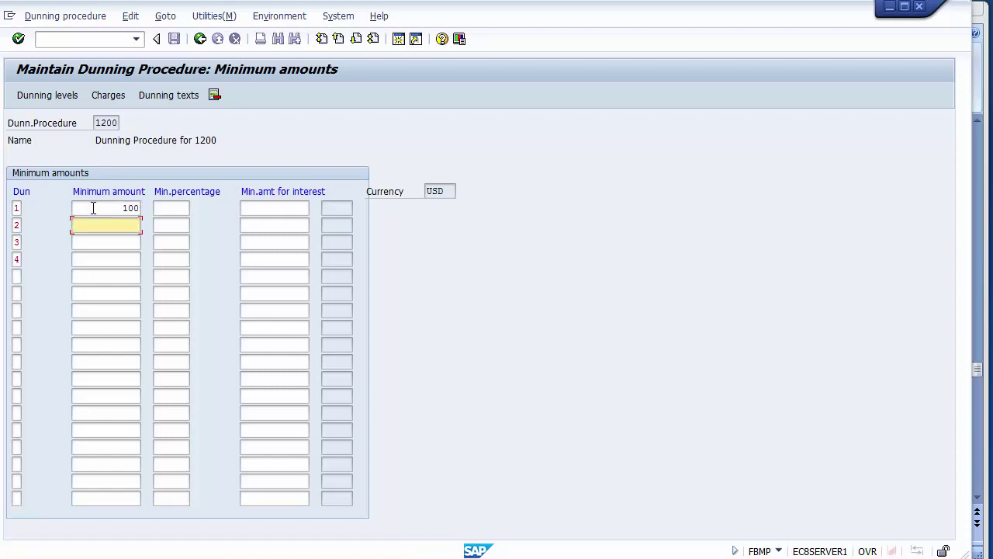
{"action": "type", "text": "100"}
{"action": "key", "text": "Down"}
{"action": "type", "text": "100"}
{"action": "key", "text": "Down"}
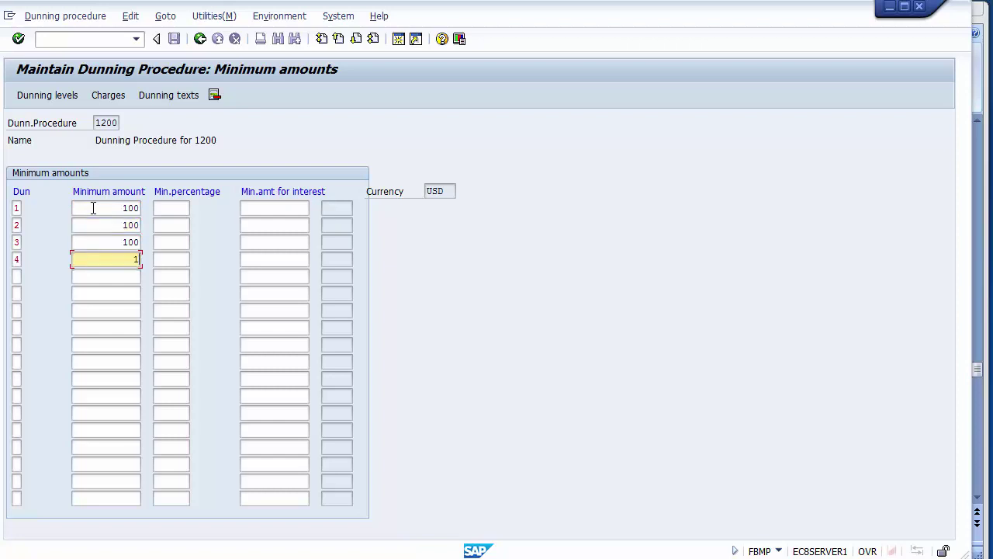
{"action": "type", "text": "100"}
Set the minimum amounts for interest to 1, 5, 10 and 10 for dunning levels 1 to 4, and confirm the entries
{"action": "left_click", "coordinate": [172, 206]}
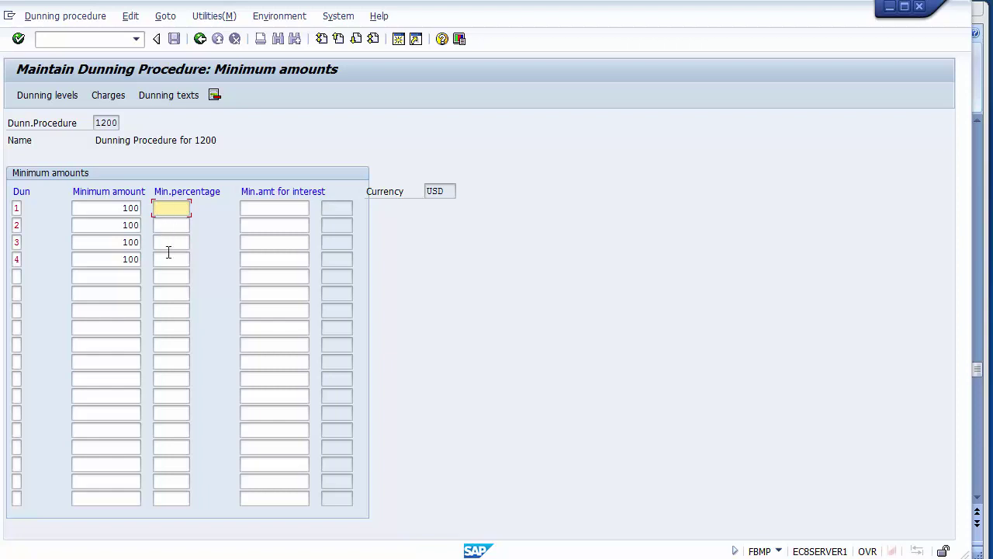
{"action": "left_click", "coordinate": [267, 208]}
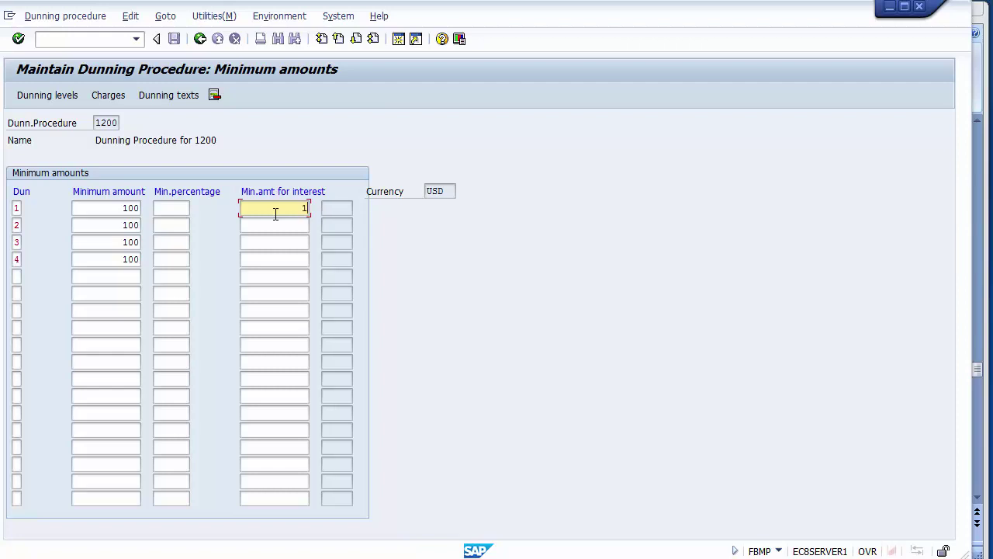
{"action": "key", "text": "Down"}
{"action": "type", "text": "5"}
{"action": "key", "text": "Down"}
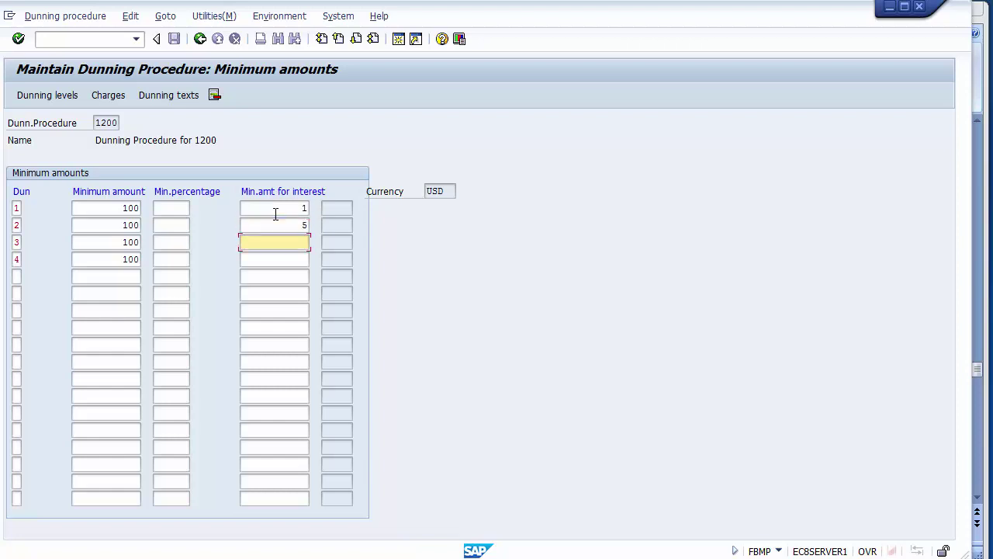
{"action": "type", "text": "10"}
{"action": "key", "text": "Down"}
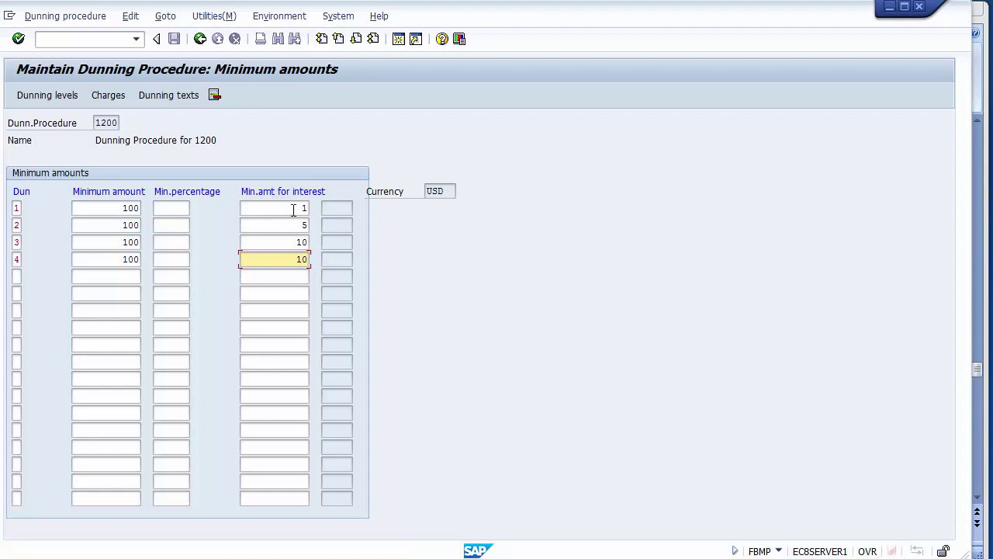
{"action": "left_click", "coordinate": [110, 208]}
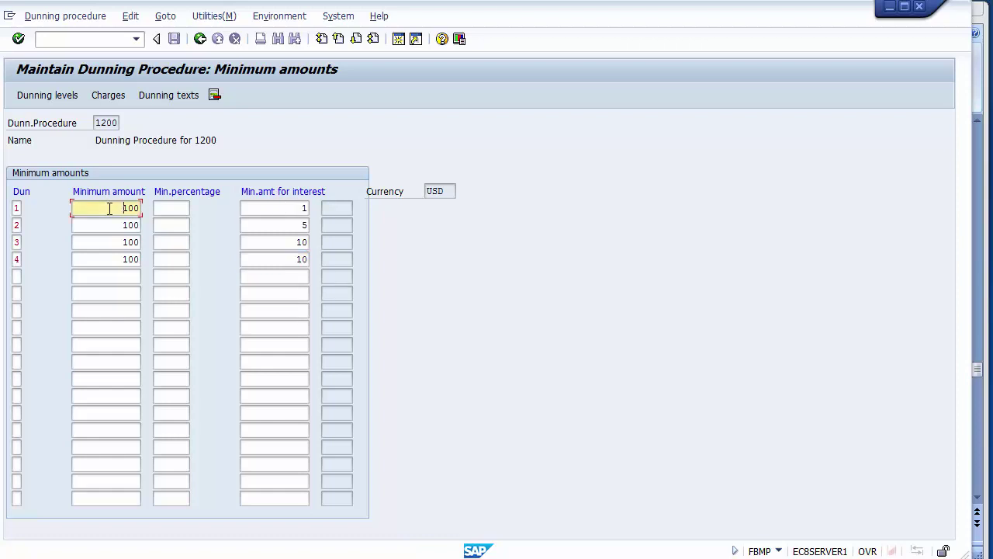
{"action": "left_click", "coordinate": [269, 208]}
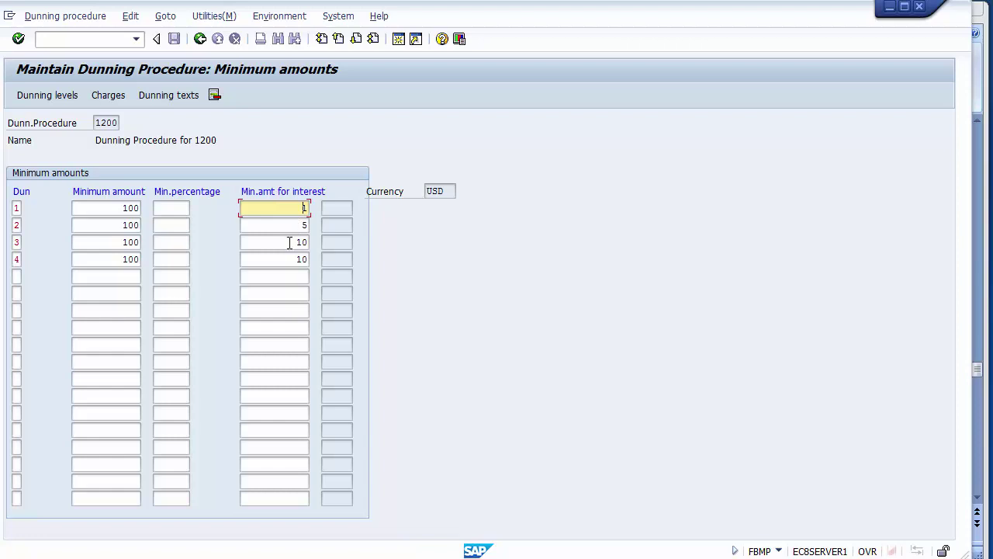
{"action": "left_click", "coordinate": [288, 242]}
{"action": "left_click", "coordinate": [289, 256]}
{"action": "left_click", "coordinate": [288, 241]}
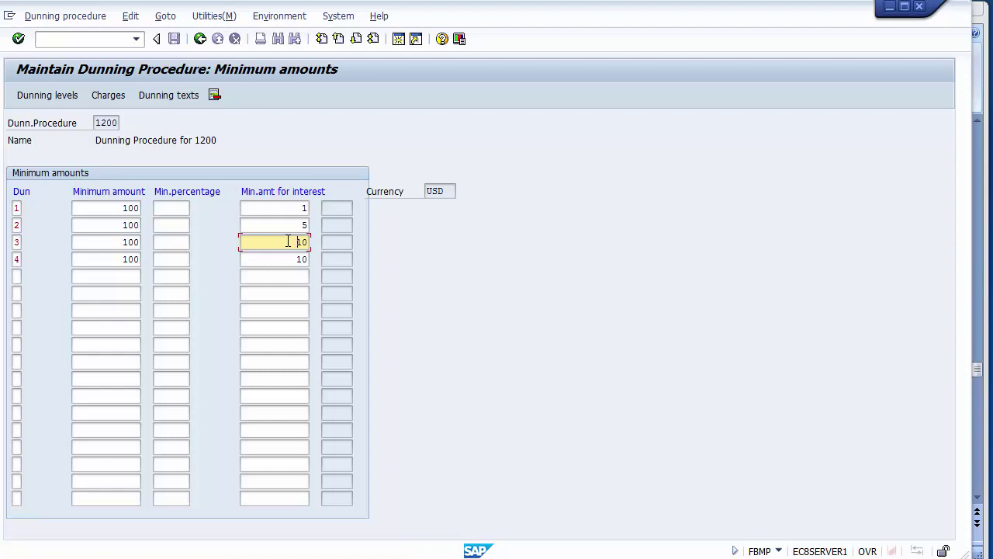
{"action": "key", "text": "Return"}
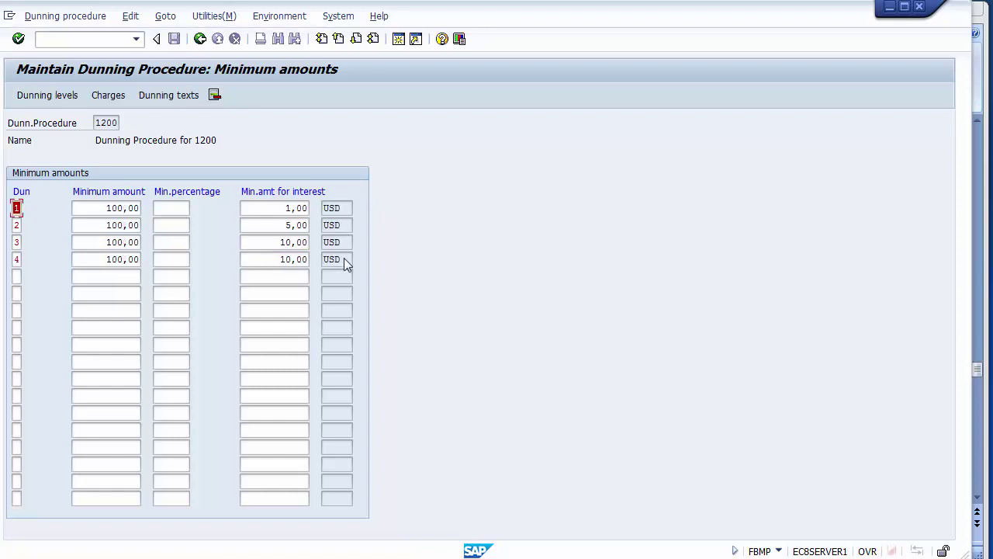
Return to the procedure overview and save dunning procedure 1200 in the customizing request FICO Configurations
{"action": "left_click", "coordinate": [200, 39]}
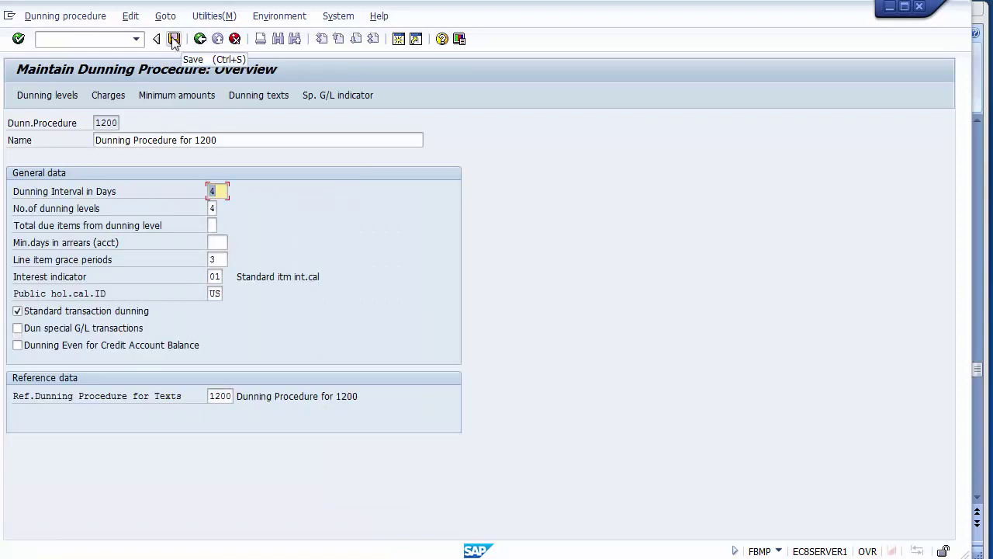
{"action": "left_click", "coordinate": [173, 39]}
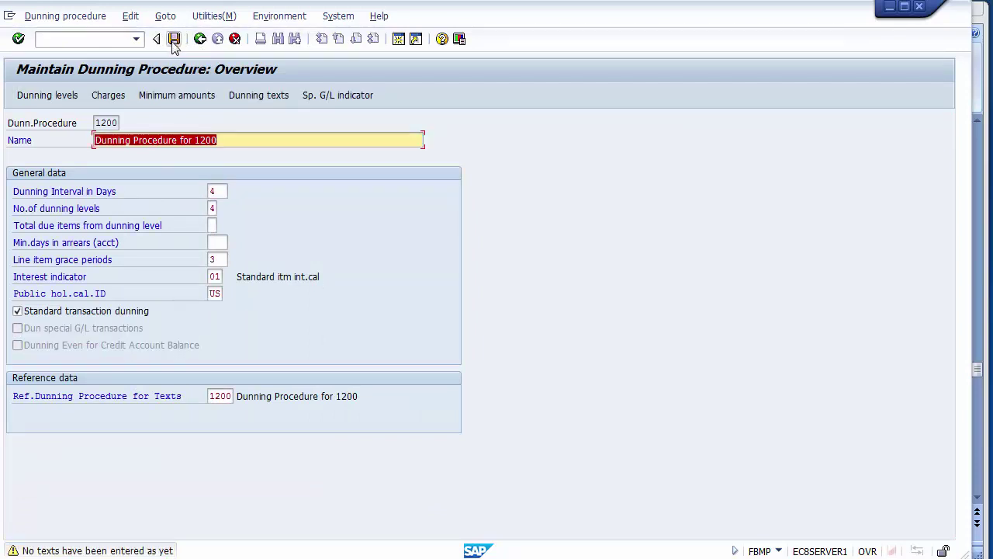
{"action": "left_click", "coordinate": [173, 41]}
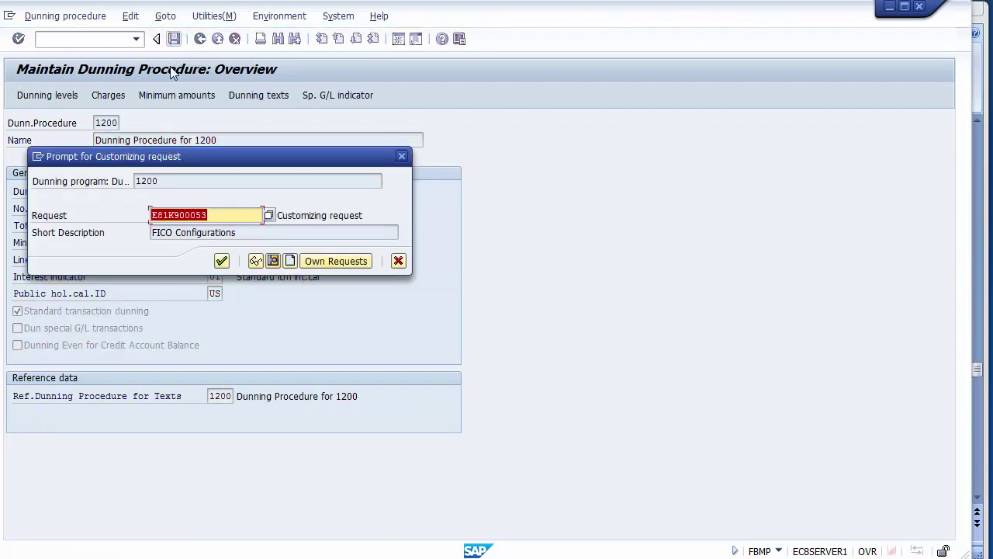
{"action": "left_click", "coordinate": [221, 261]}
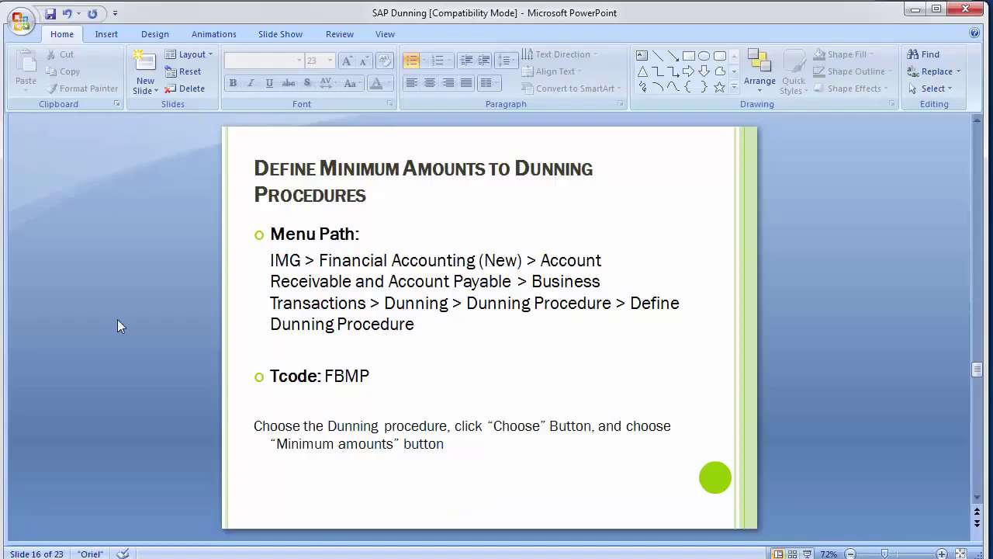
Read the PowerPoint slide on assigning dunning texts and forms to dunning procedures, and switch back to SAP
{"action": "scroll", "coordinate": [117, 319], "scroll_direction": "down", "scroll_amount": 1}
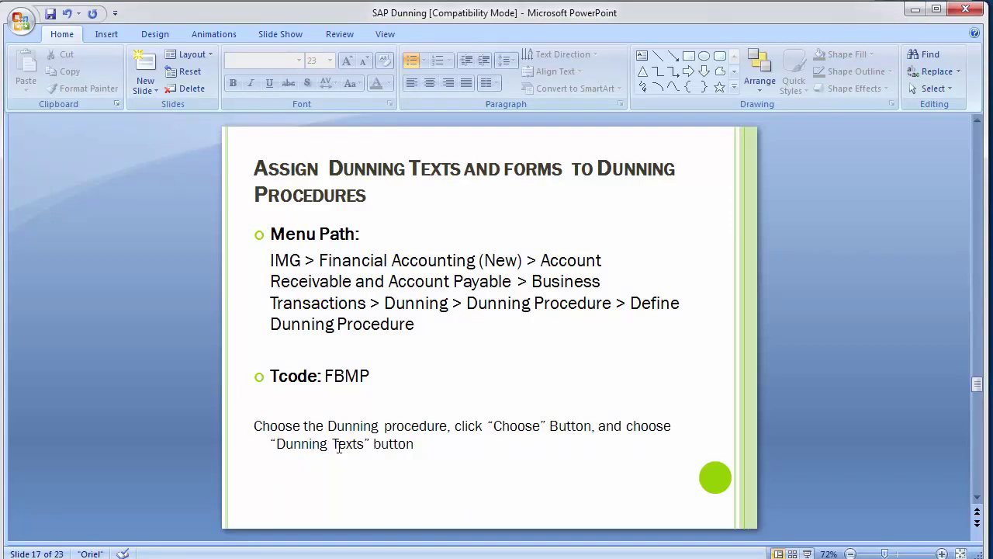
{"action": "left_click", "coordinate": [403, 444]}
{"action": "left_click", "coordinate": [143, 323]}
{"action": "key", "text": "alt+Tab"}
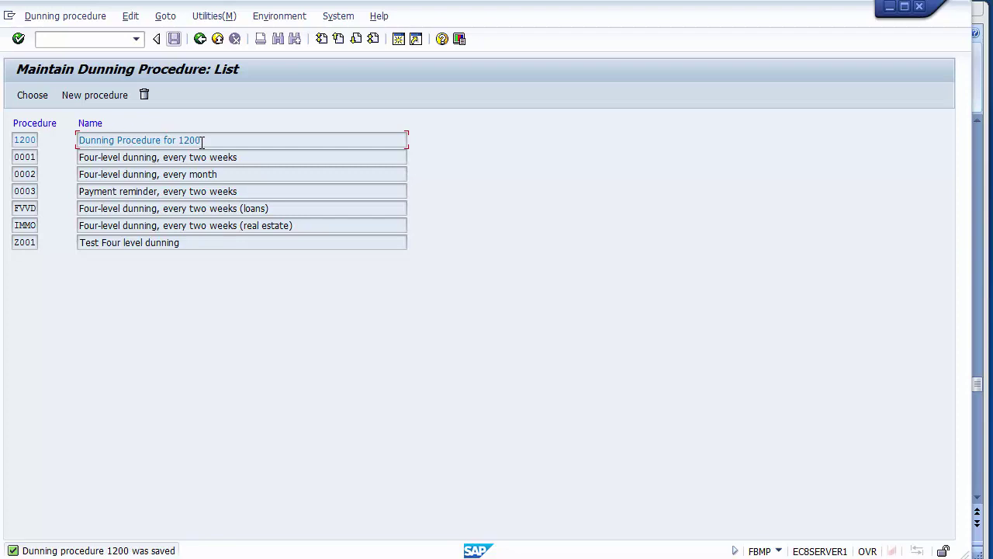
Open the dunning texts of dunning procedure 1200 for company code 1200 and account type Customer
{"action": "double_click", "coordinate": [123, 145]}
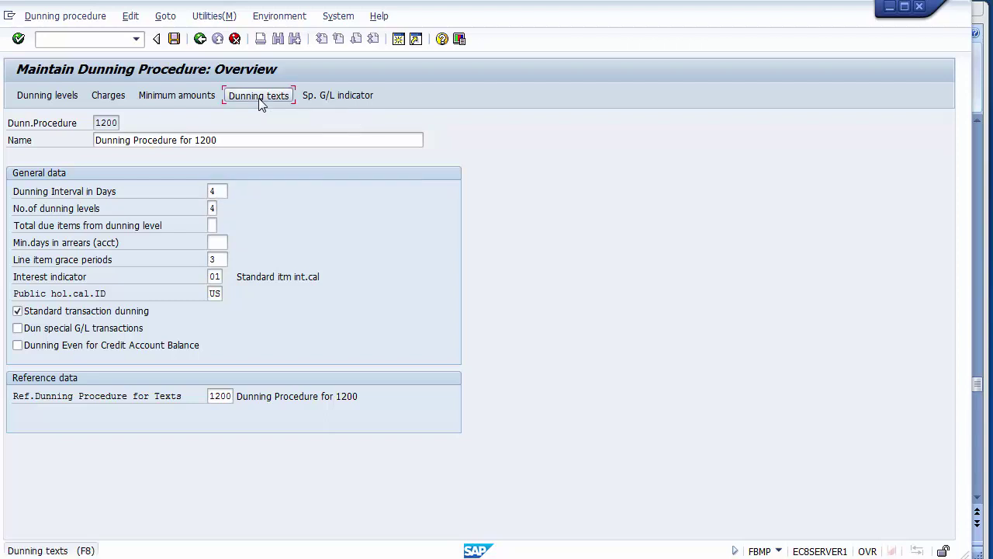
{"action": "left_click", "coordinate": [258, 95]}
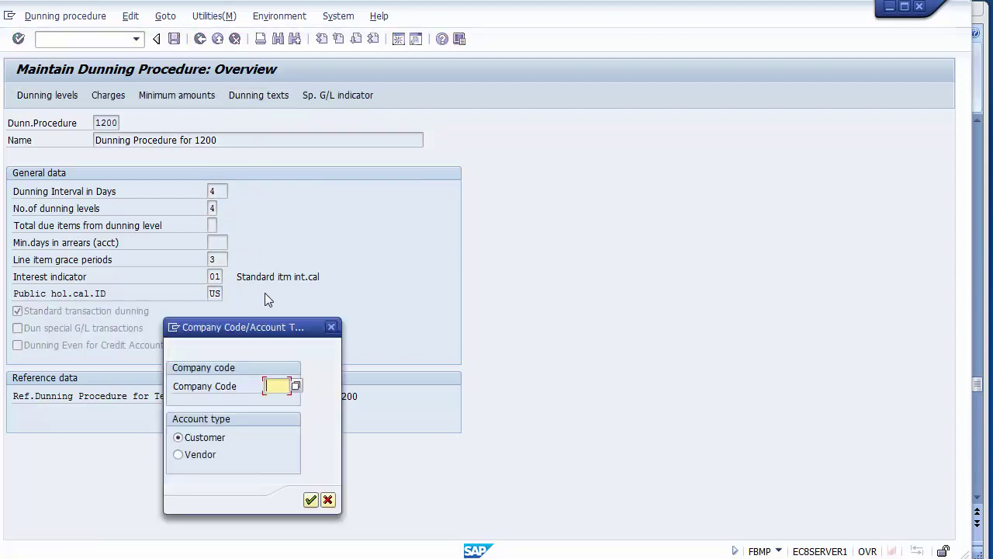
{"action": "left_click_drag", "start_coordinate": [248, 327], "coordinate": [311, 158]}
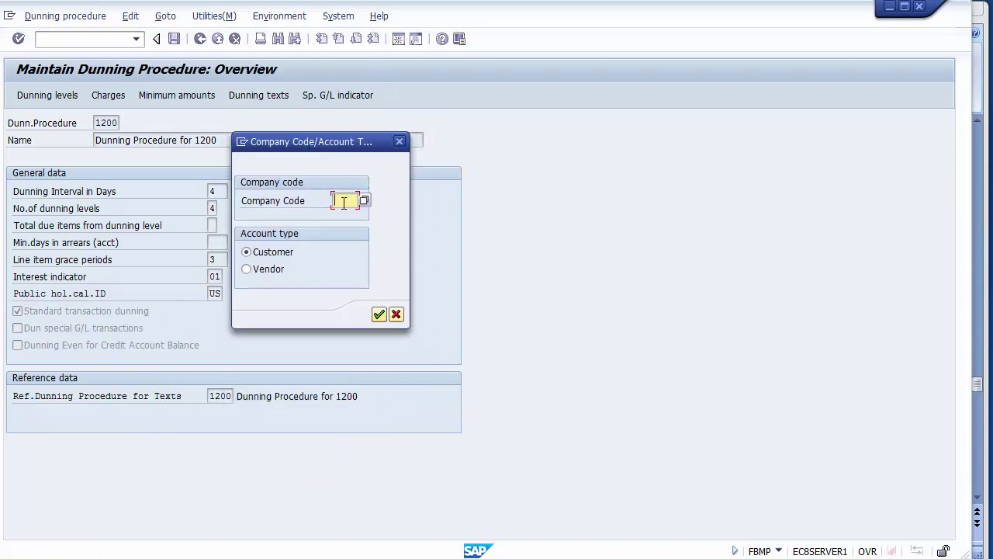
{"action": "type", "text": "1200"}
{"action": "left_click", "coordinate": [273, 253]}
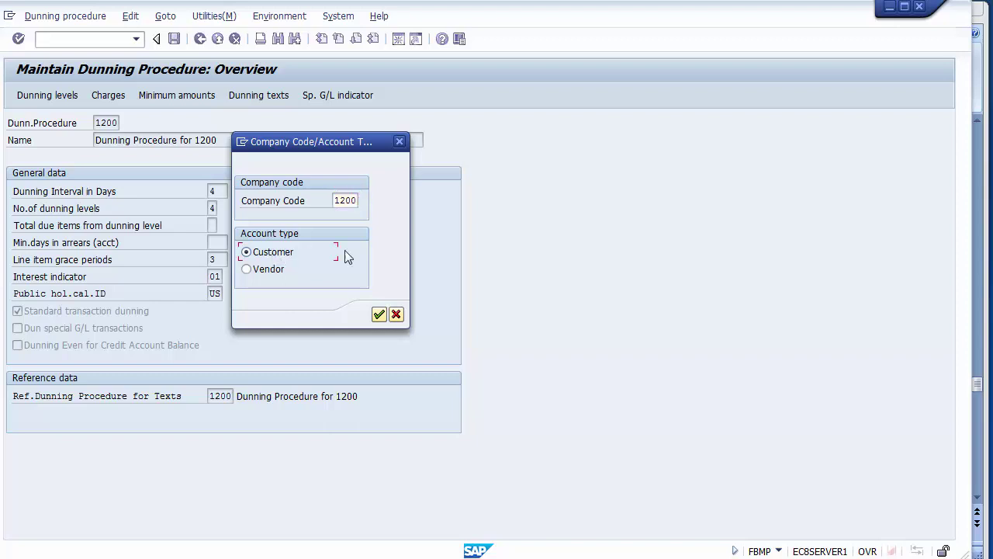
{"action": "left_click", "coordinate": [378, 314]}
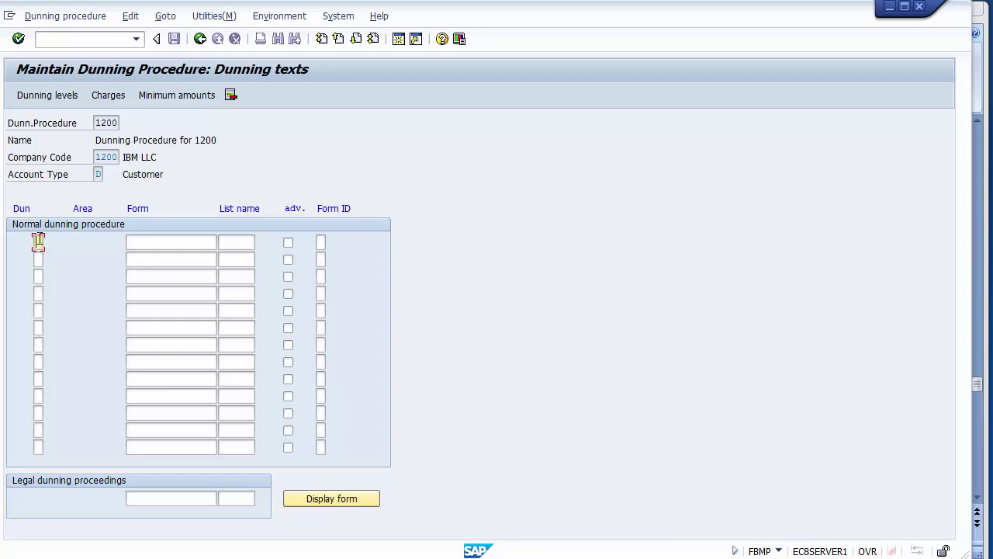
Enter dunning levels 1 to 4 in the normal dunning procedure and assign form F150_BE_DUNN_01 to level 1
{"action": "type", "text": "1234"}
{"action": "left_click", "coordinate": [152, 245]}
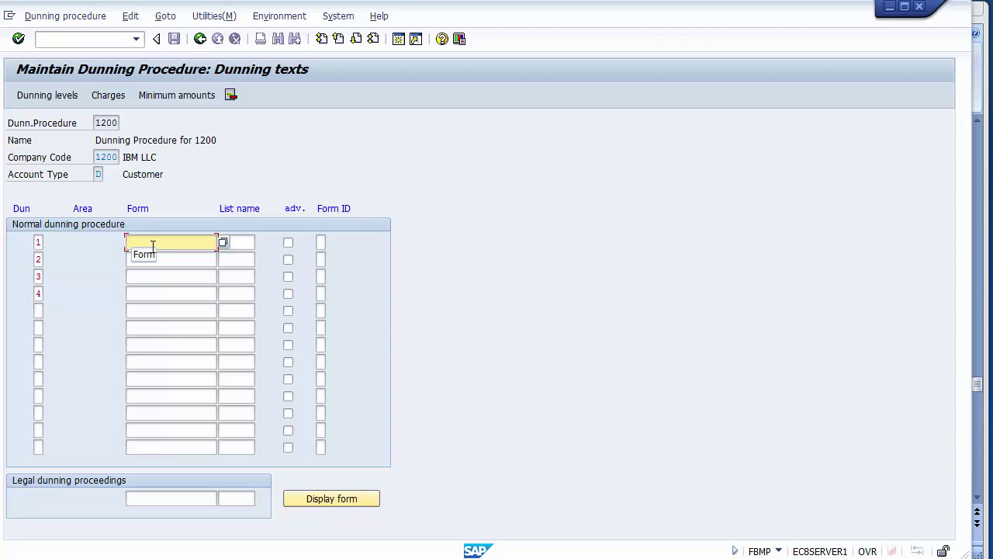
{"action": "left_click", "coordinate": [224, 243]}
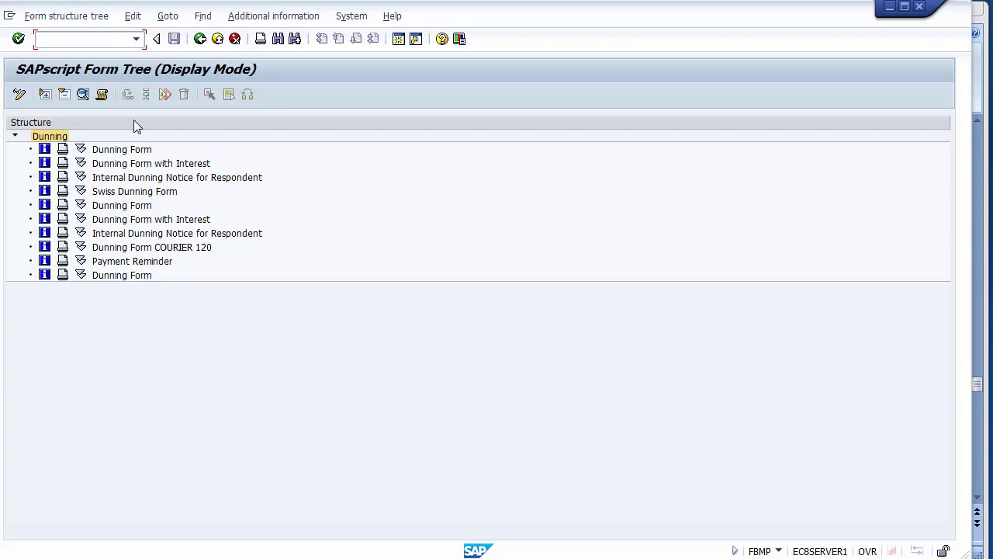
{"action": "left_click", "coordinate": [81, 150]}
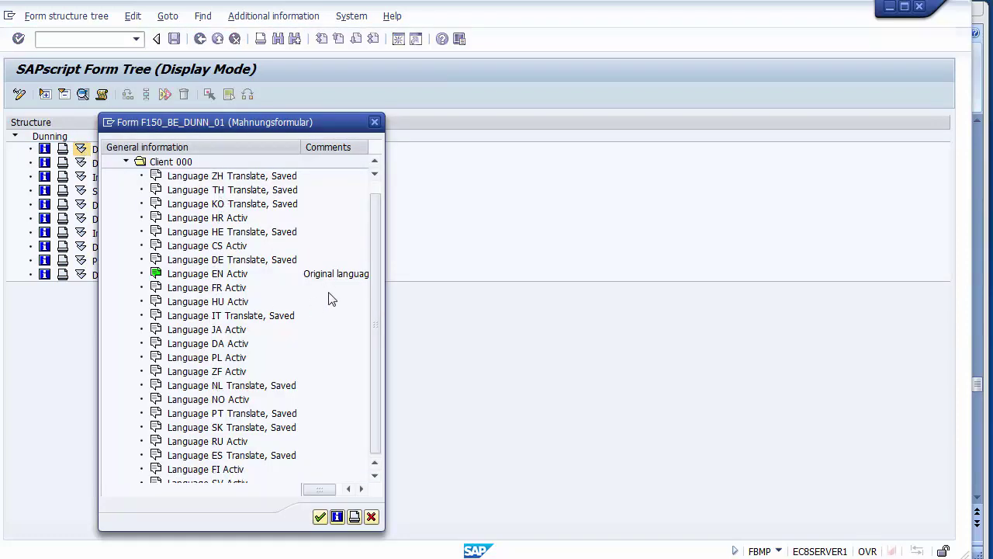
{"action": "left_click", "coordinate": [179, 278]}
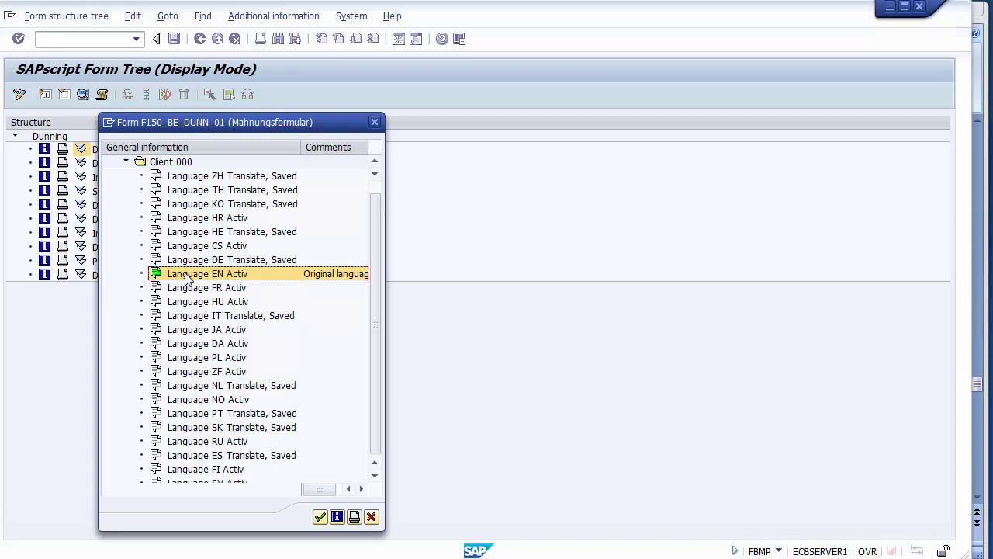
{"action": "left_click", "coordinate": [320, 516]}
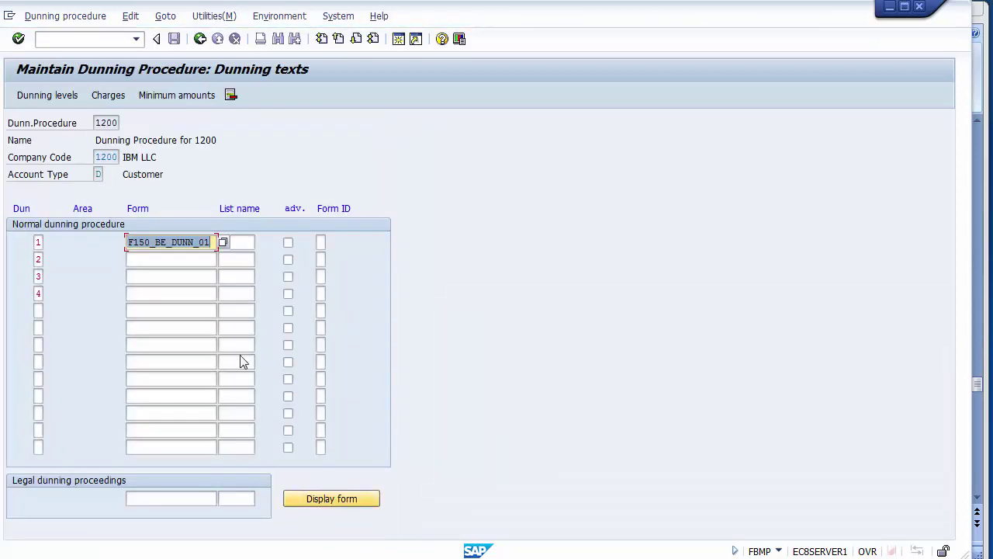
Examine the forms F150_BE_DUNN_02 and F150_DUNN_01 in the SAPscript form tree, and return to the dunning texts
{"action": "left_click", "coordinate": [170, 259]}
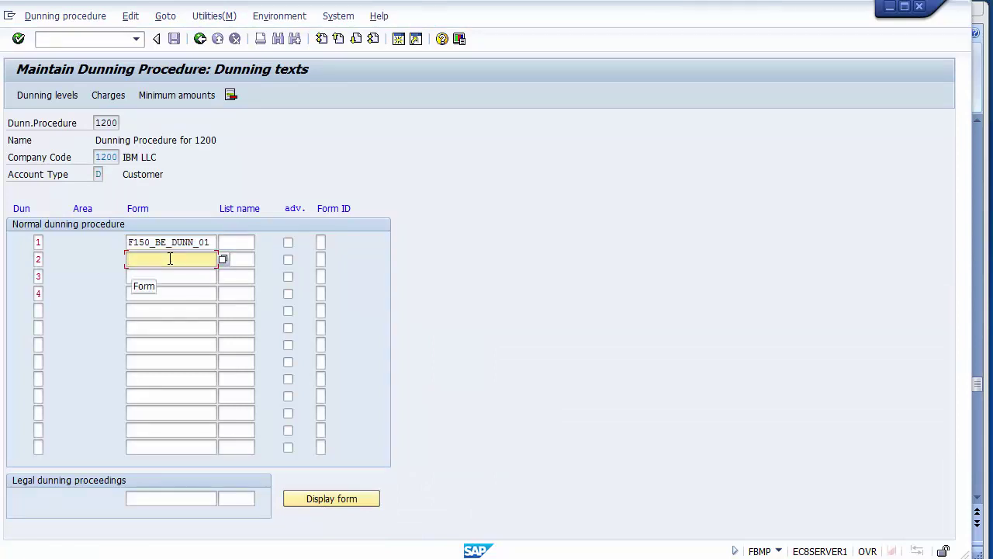
{"action": "left_click", "coordinate": [149, 243]}
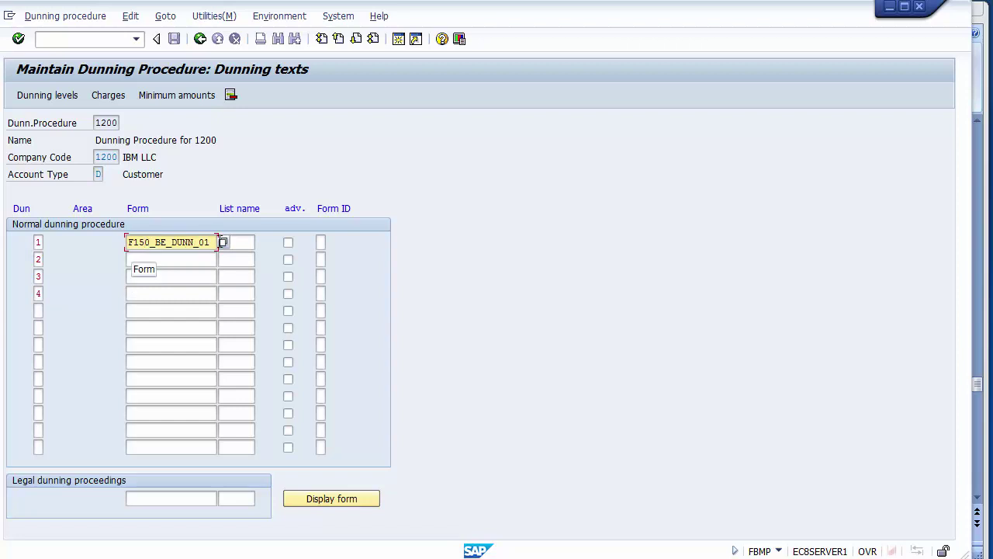
{"action": "left_click", "coordinate": [223, 242]}
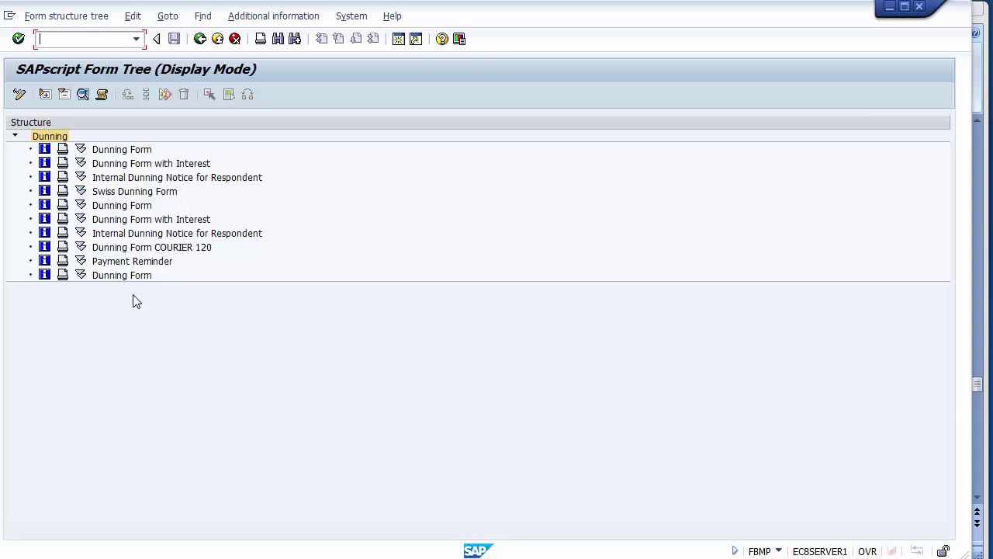
{"action": "left_click", "coordinate": [113, 166]}
{"action": "left_click", "coordinate": [81, 164]}
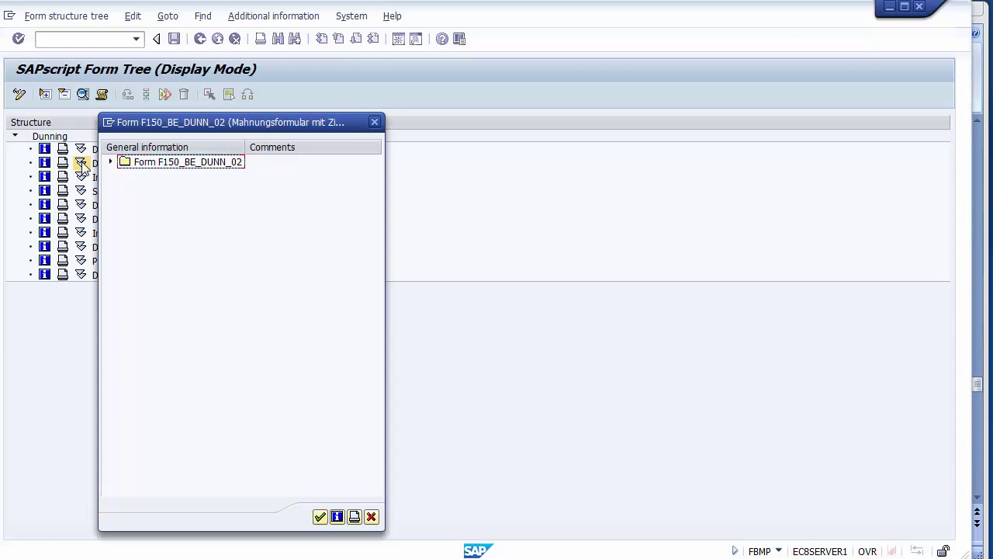
{"action": "left_click", "coordinate": [188, 165]}
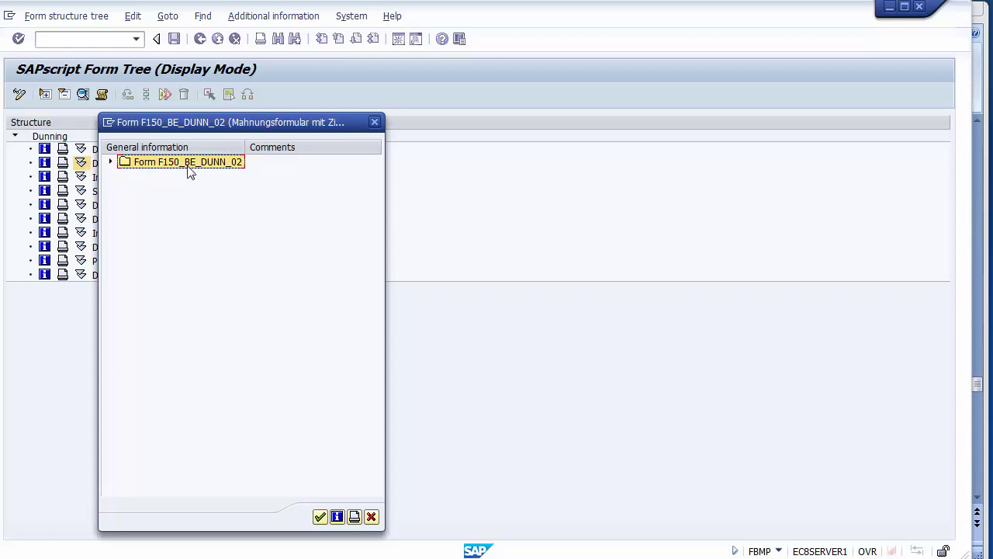
{"action": "left_click", "coordinate": [372, 518]}
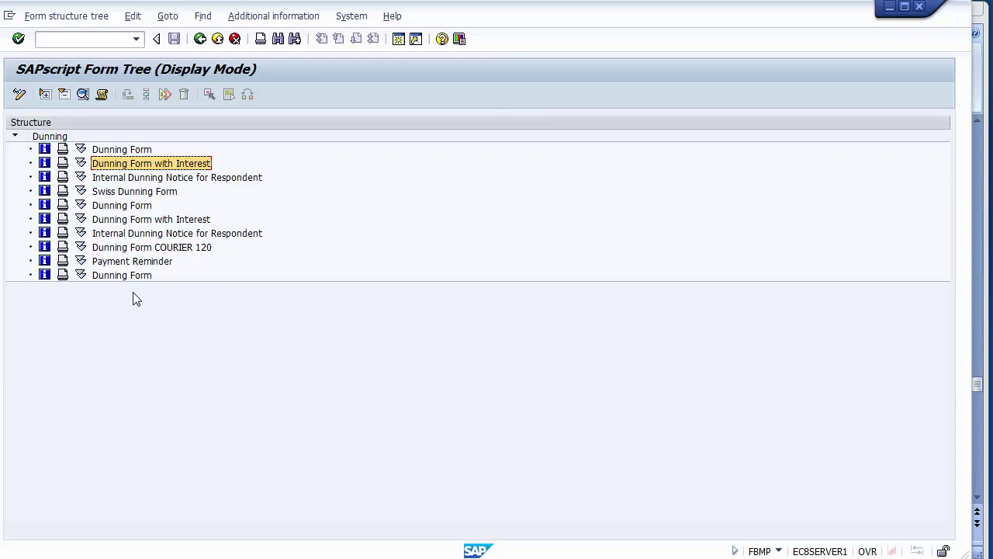
{"action": "left_click", "coordinate": [81, 206]}
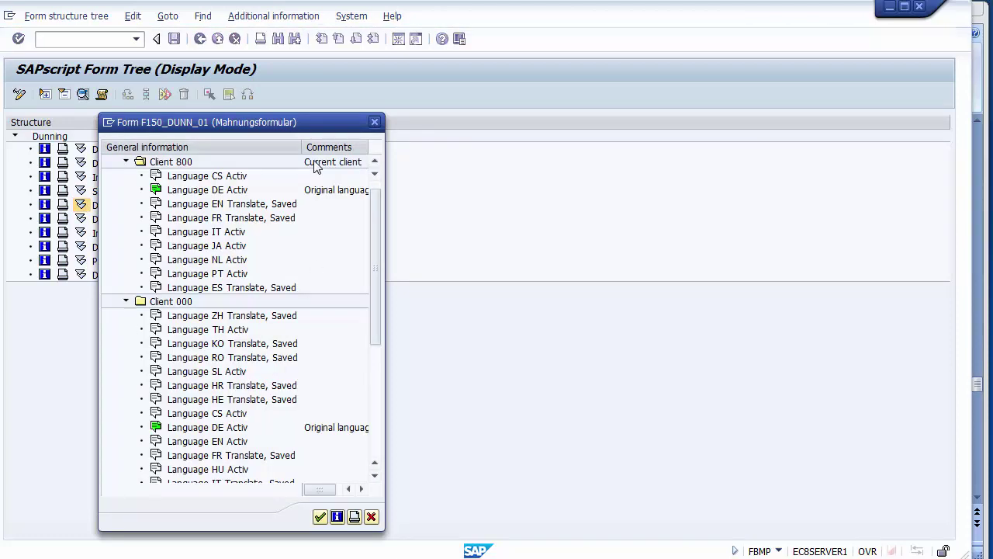
{"action": "left_click", "coordinate": [374, 124]}
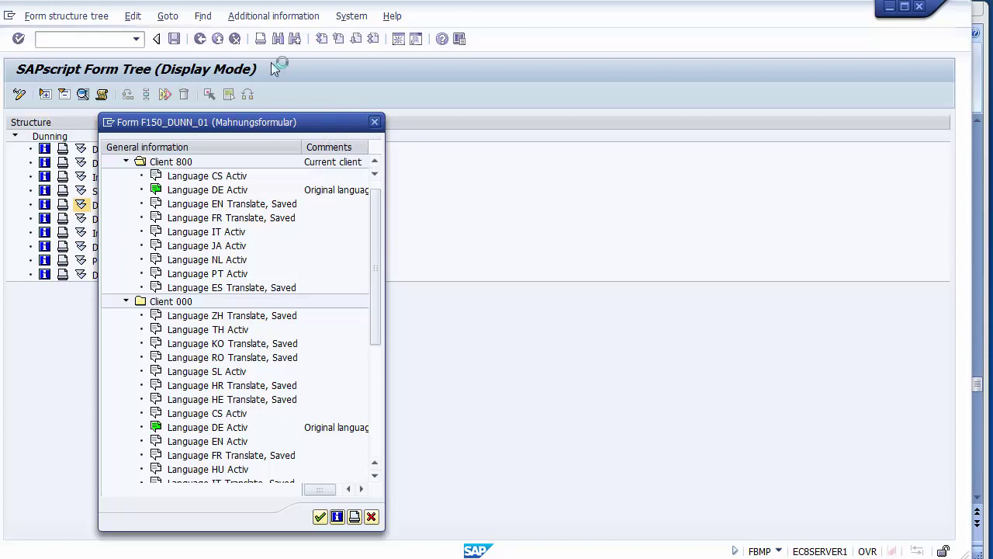
{"action": "left_click", "coordinate": [200, 40]}
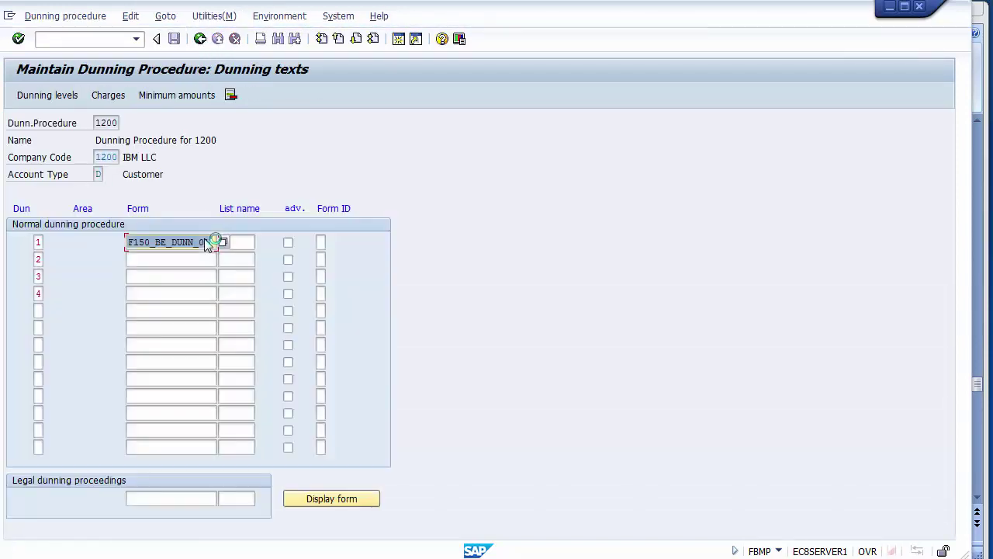
Copy the form name F150_BE_DUNN_01 from dunning level 1 to levels 2, 3 and 4
{"action": "left_click_drag", "start_coordinate": [129, 242], "coordinate": [227, 244]}
{"action": "key", "text": "ctrl+c"}
{"action": "left_click", "coordinate": [227, 243]}
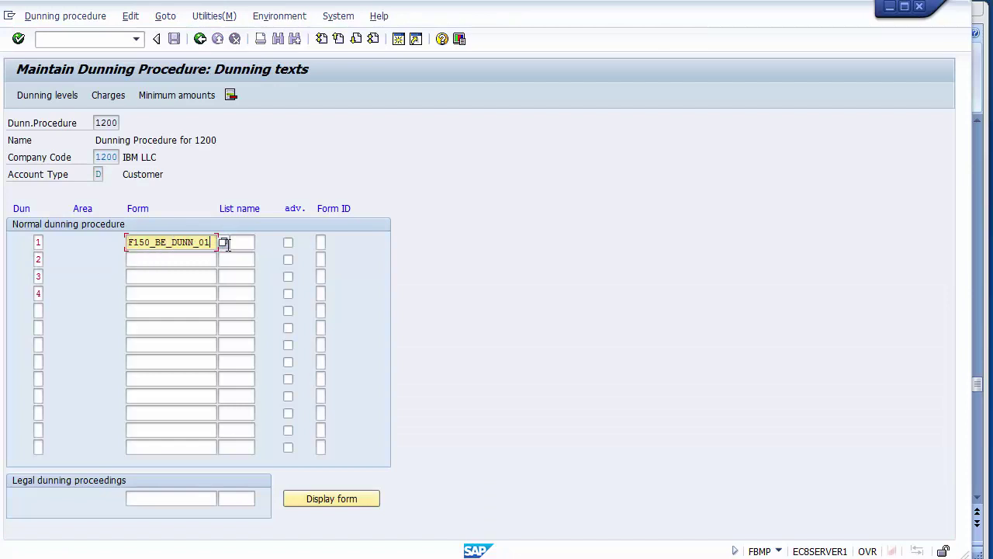
{"action": "left_click", "coordinate": [173, 259]}
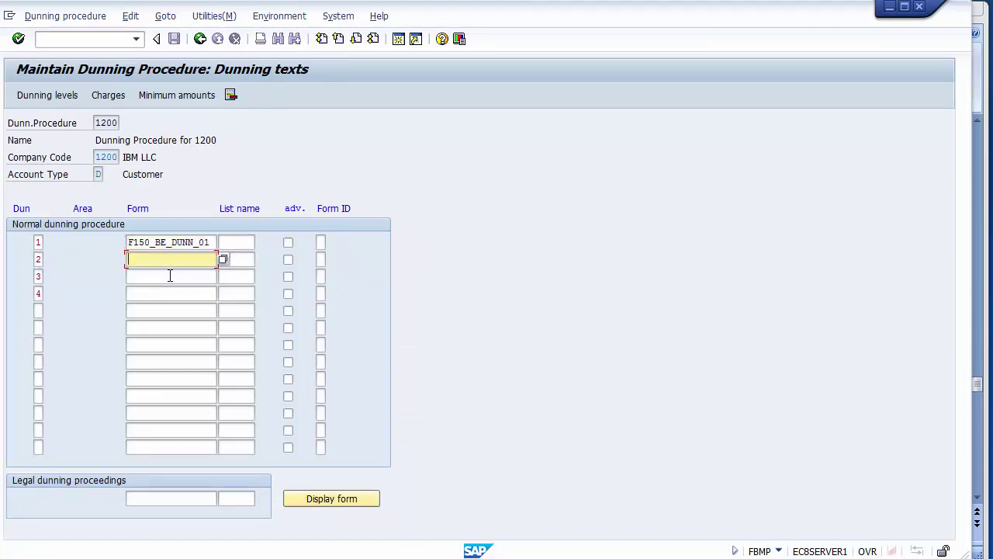
{"action": "key", "text": "ctrl+v"}
{"action": "left_click", "coordinate": [170, 277]}
{"action": "key", "text": "ctrl+v"}
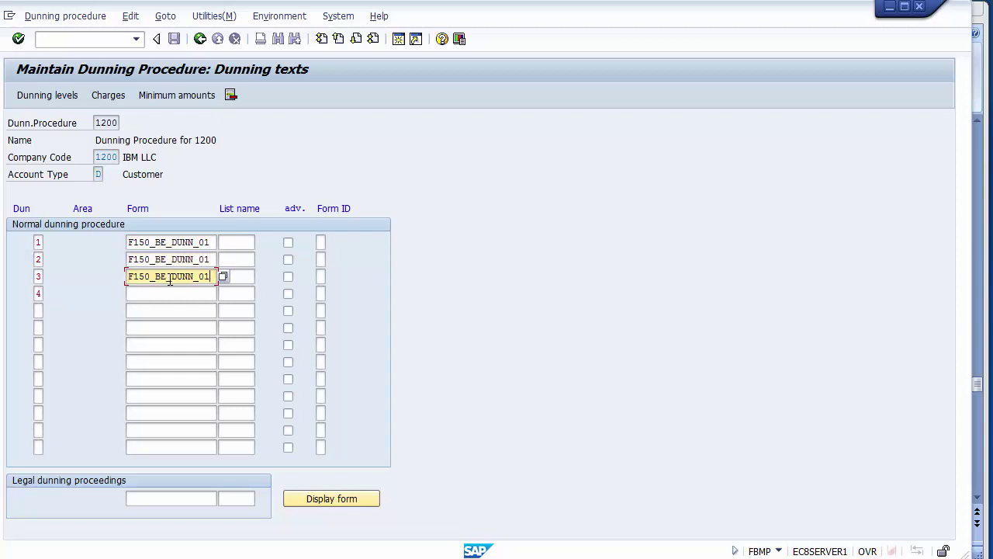
{"action": "left_click", "coordinate": [170, 293]}
{"action": "key", "text": "ctrl+v"}
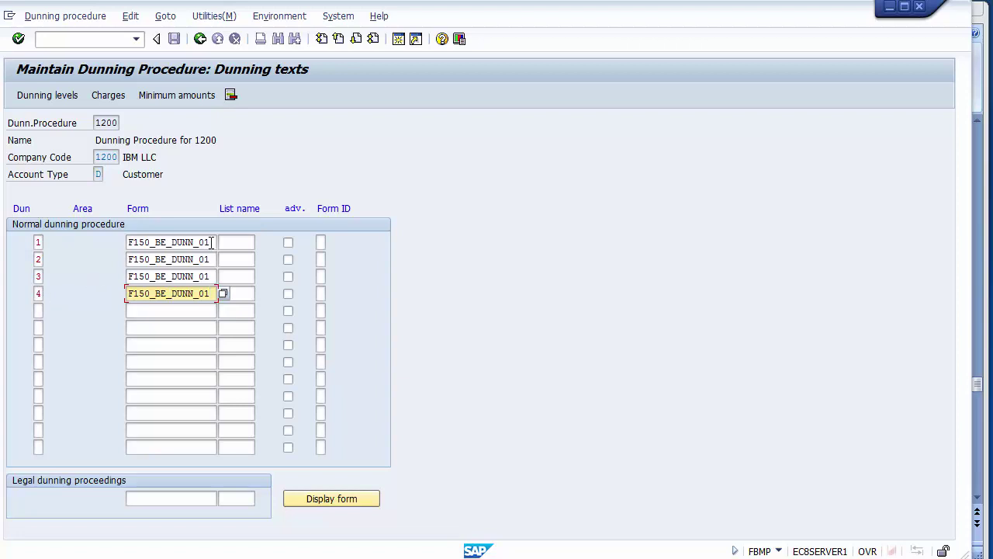
{"action": "left_click_drag", "start_coordinate": [211, 242], "coordinate": [124, 242]}
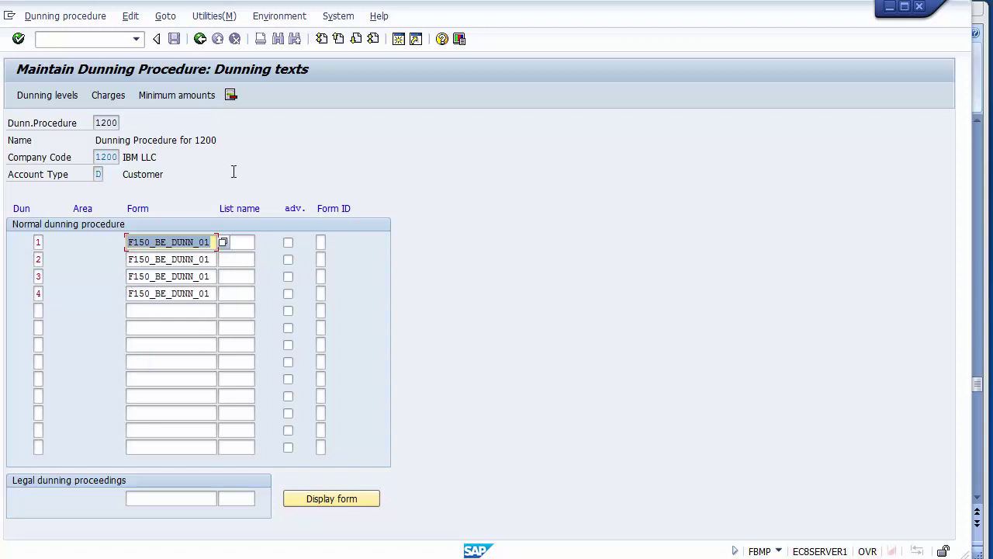
Leave the dunning texts and save procedure 1200 with its assigned forms in the customizing request FICO Configurations
{"action": "left_click", "coordinate": [199, 40]}
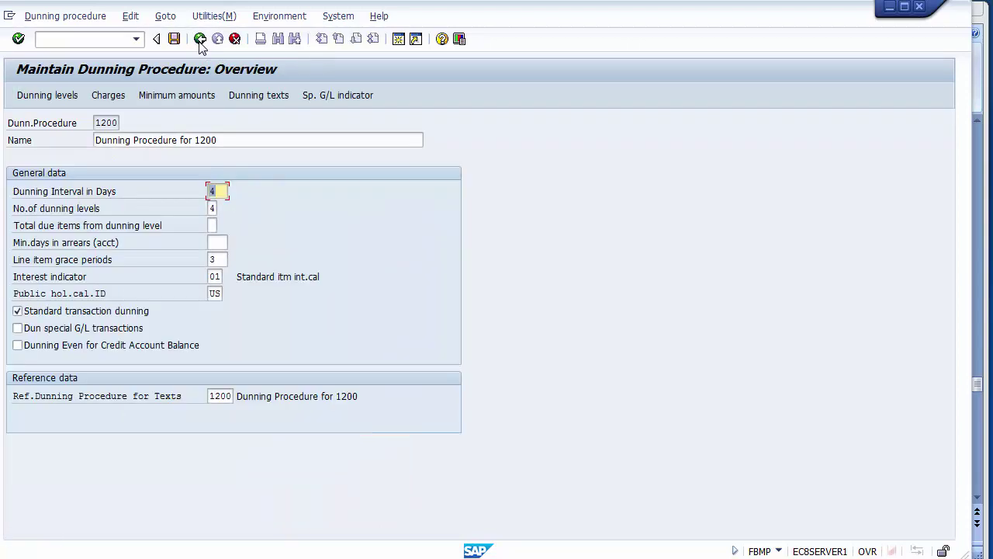
{"action": "left_click", "coordinate": [176, 43]}
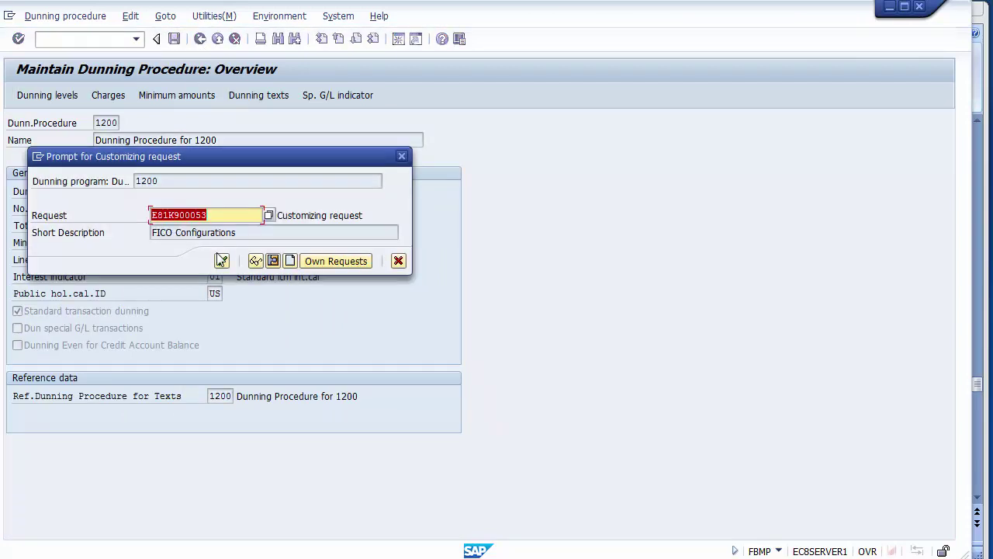
{"action": "left_click", "coordinate": [221, 260]}
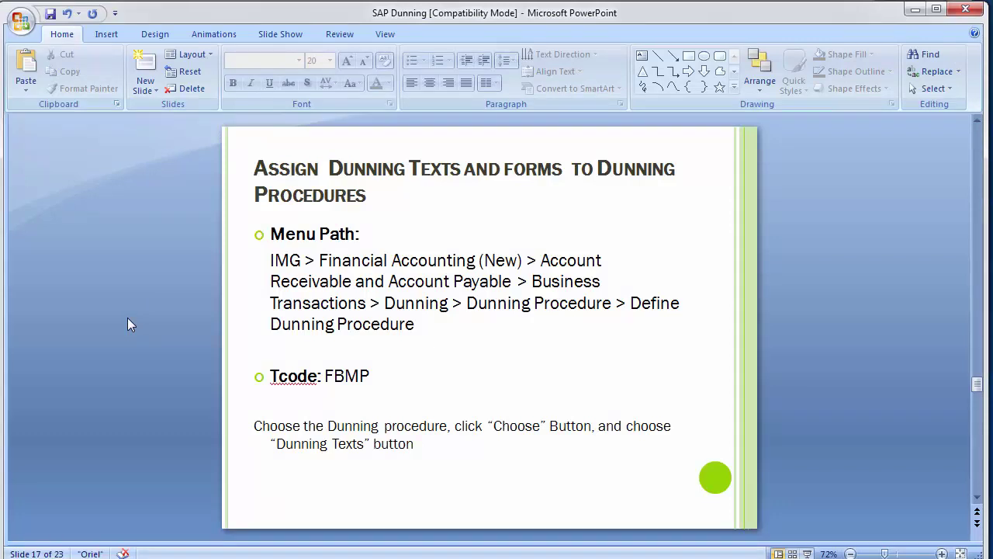
Switch to SAP and assign customer special G/L indicators A (Down payment) and E (Reserve for bad debt) to dunning procedure 1200
{"action": "scroll", "coordinate": [127, 317], "scroll_direction": "down", "scroll_amount": 1}
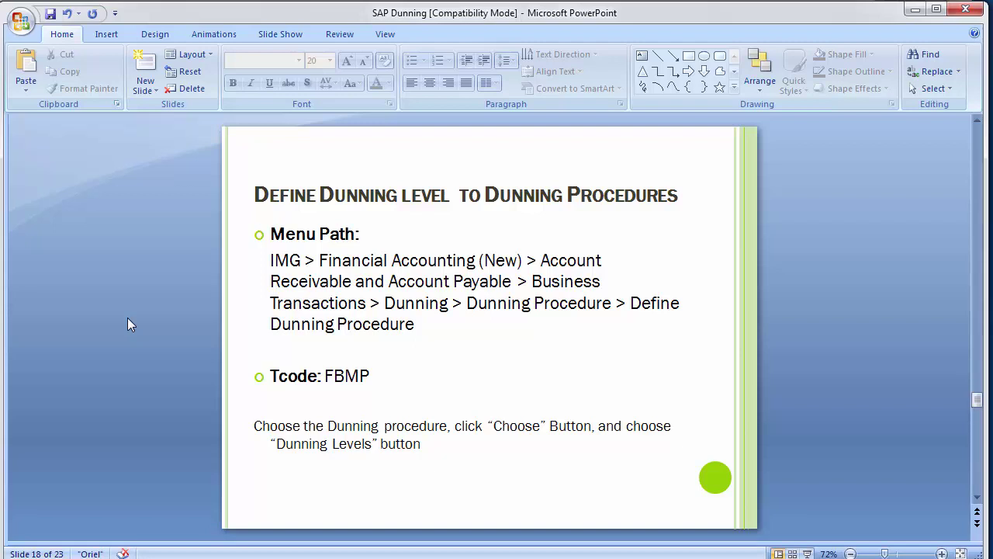
{"action": "scroll", "coordinate": [128, 317], "scroll_direction": "down", "scroll_amount": 1}
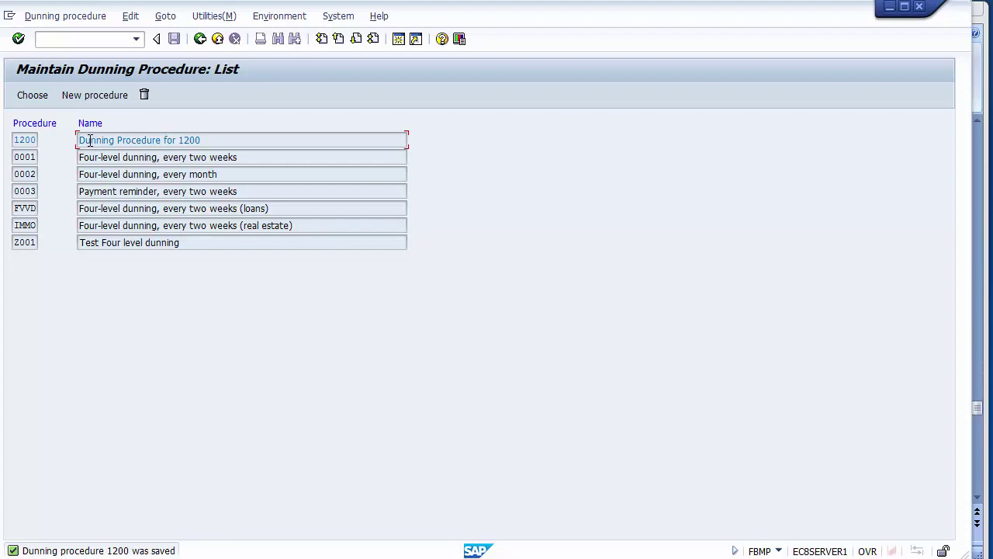
{"action": "double_click", "coordinate": [90, 140]}
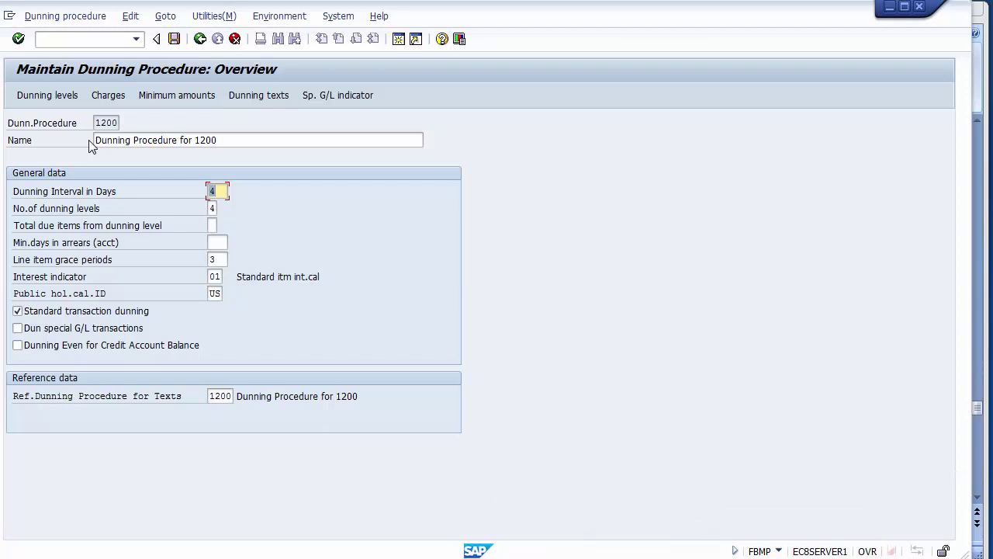
{"action": "left_click", "coordinate": [328, 95]}
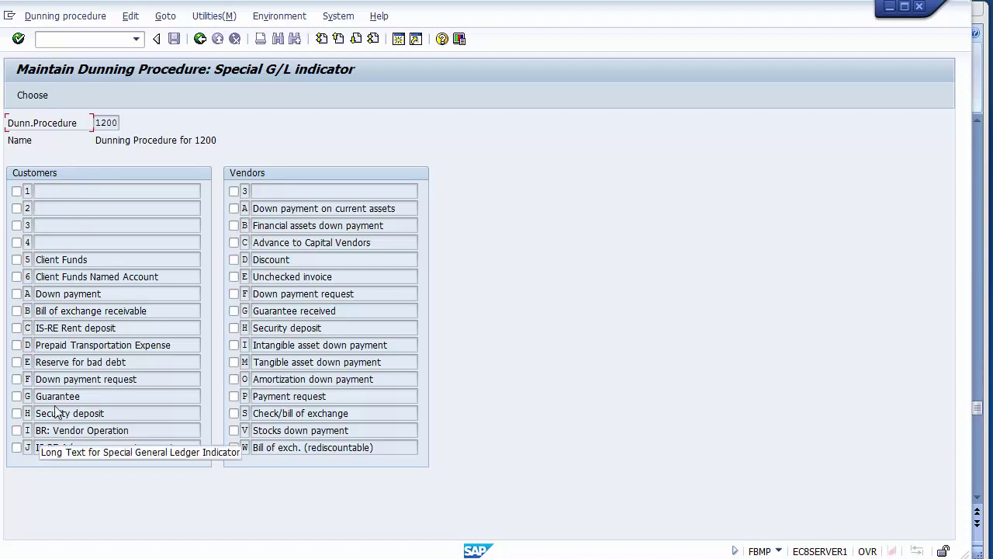
{"action": "left_click", "coordinate": [17, 295]}
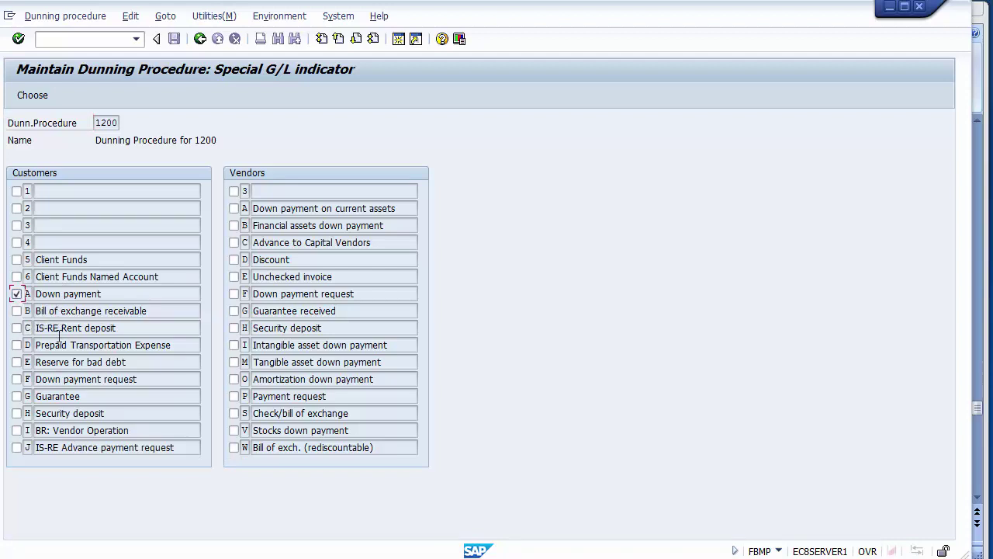
{"action": "left_click", "coordinate": [16, 363]}
Check the remaining special G/L indicators, and save dunning procedure 1200 in the customizing request
{"action": "left_click", "coordinate": [46, 293]}
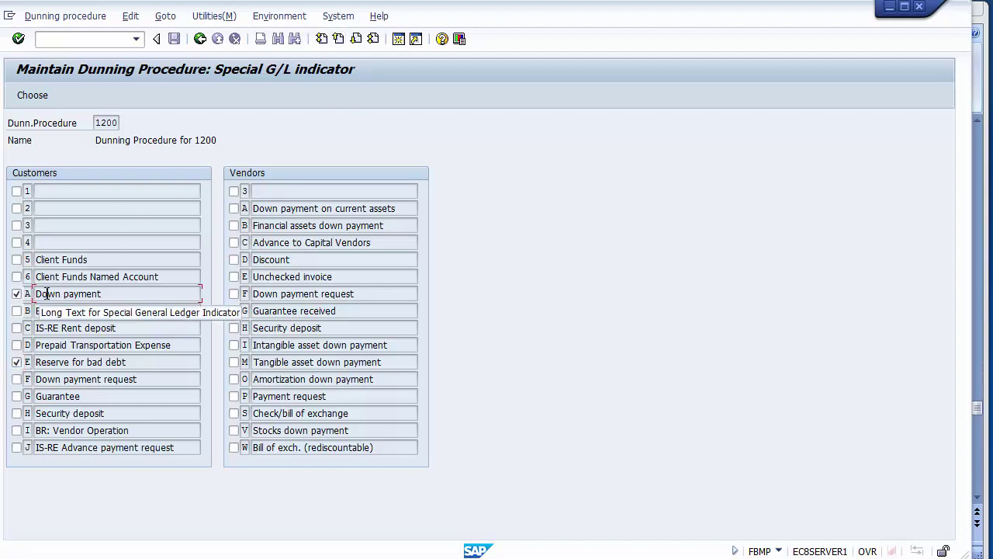
{"action": "left_click", "coordinate": [44, 362]}
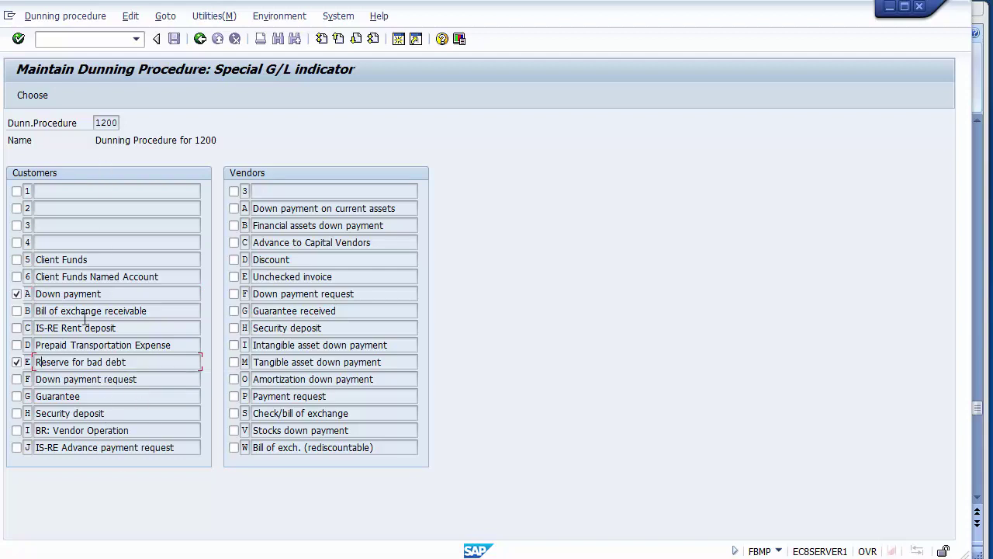
{"action": "key", "text": "Page_Down"}
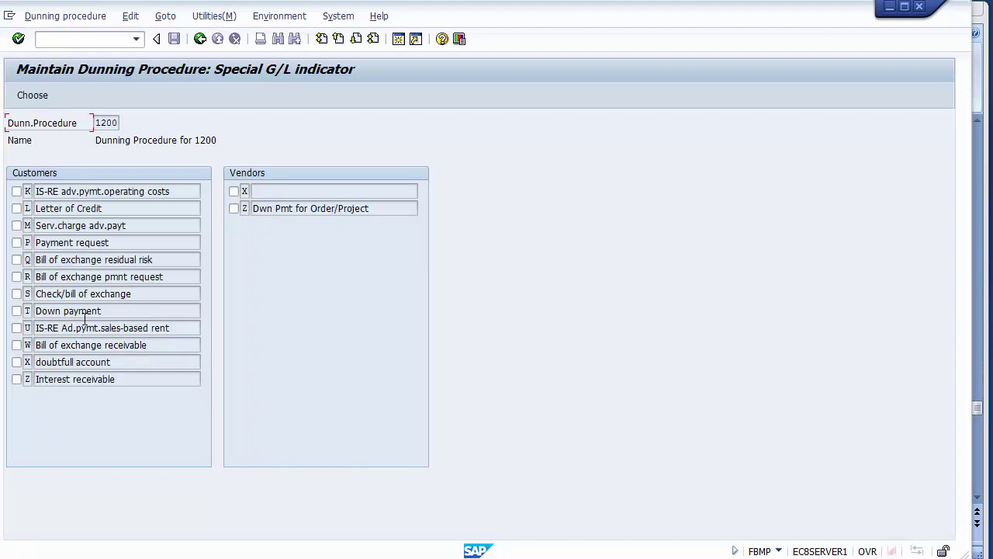
{"action": "key", "text": "Page_Up"}
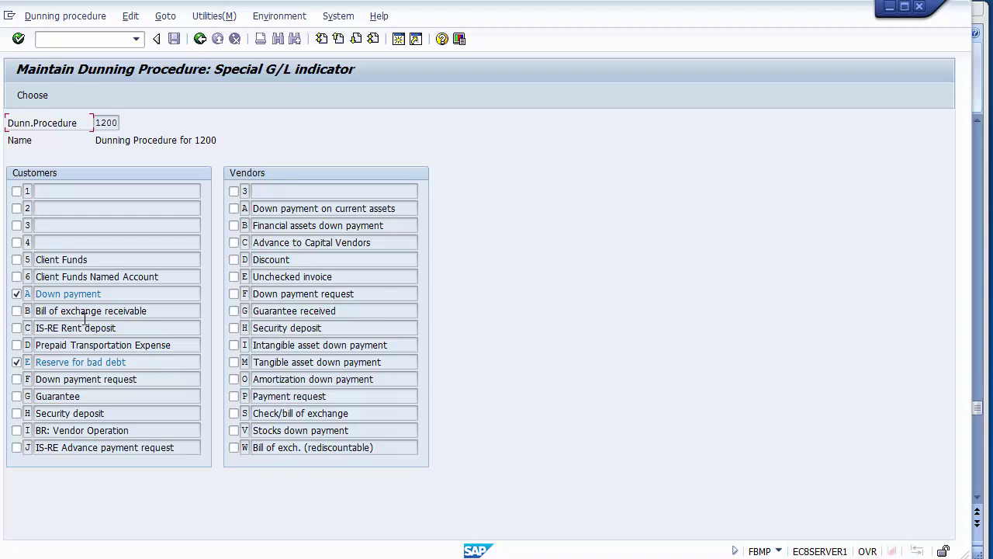
{"action": "left_click", "coordinate": [201, 39]}
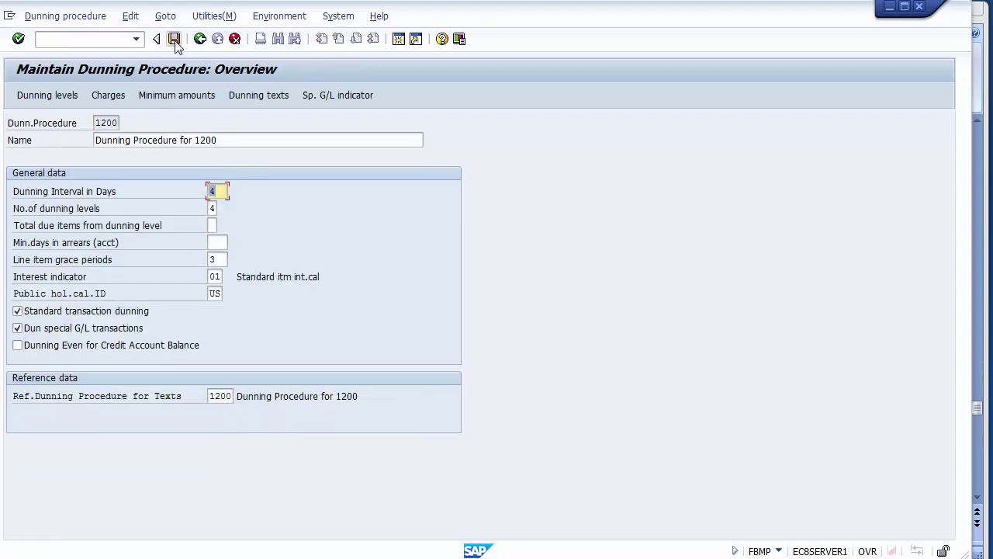
{"action": "left_click", "coordinate": [176, 43]}
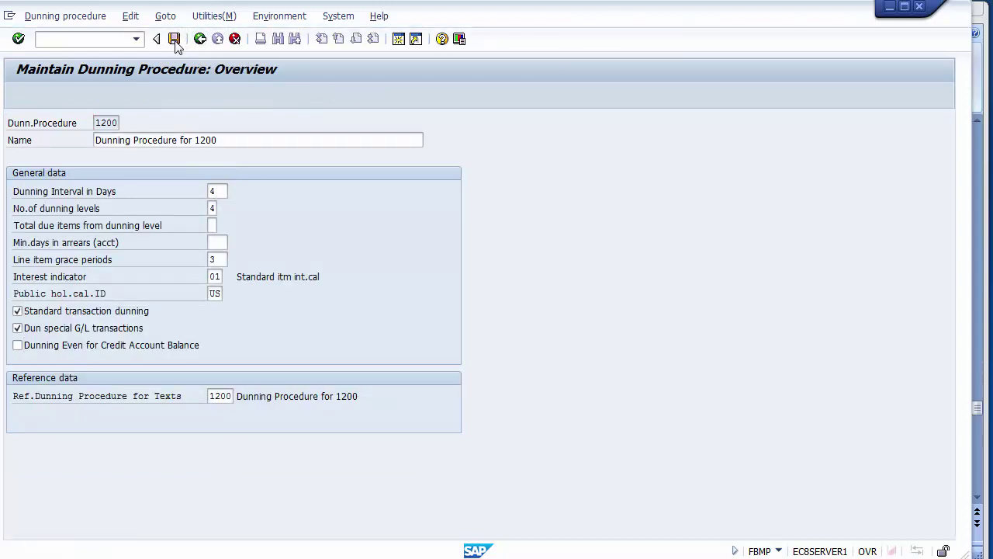
{"action": "left_click", "coordinate": [222, 261]}
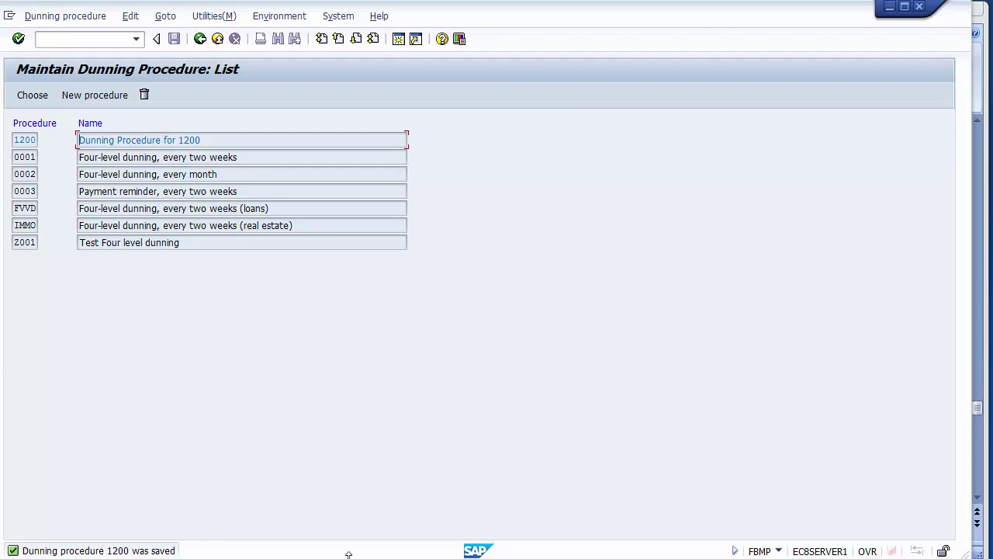
Switch to the PowerPoint presentation and examine the slides on special indicators, the dunning process overview and unit testing
{"action": "key", "text": "alt+Tab"}
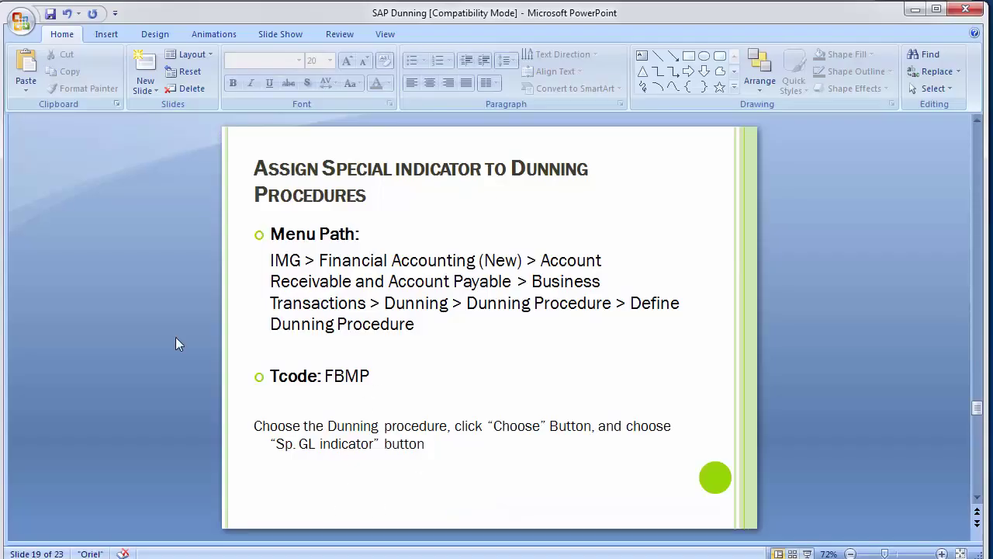
{"action": "scroll", "coordinate": [175, 337], "scroll_direction": "down", "scroll_amount": 1}
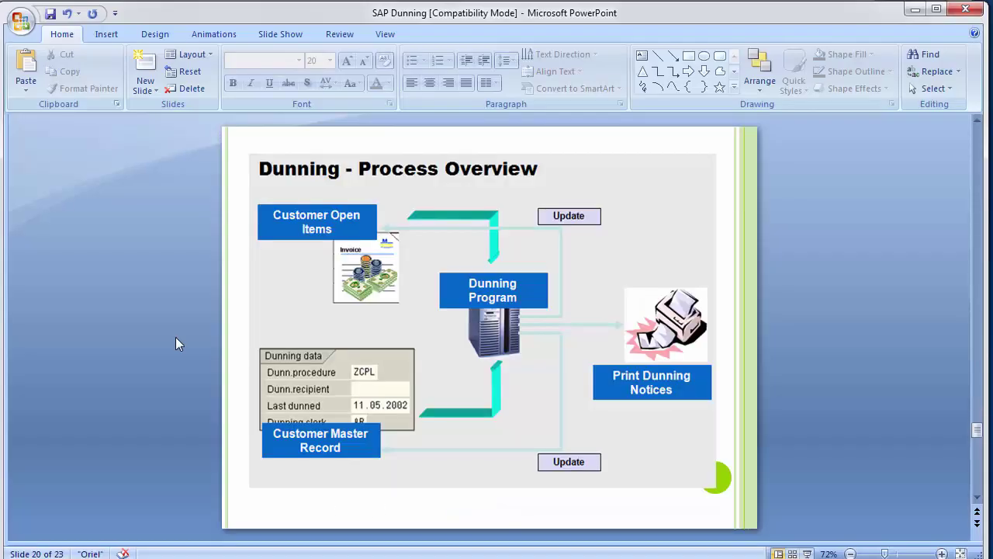
{"action": "scroll", "coordinate": [175, 336], "scroll_direction": "up", "scroll_amount": 1}
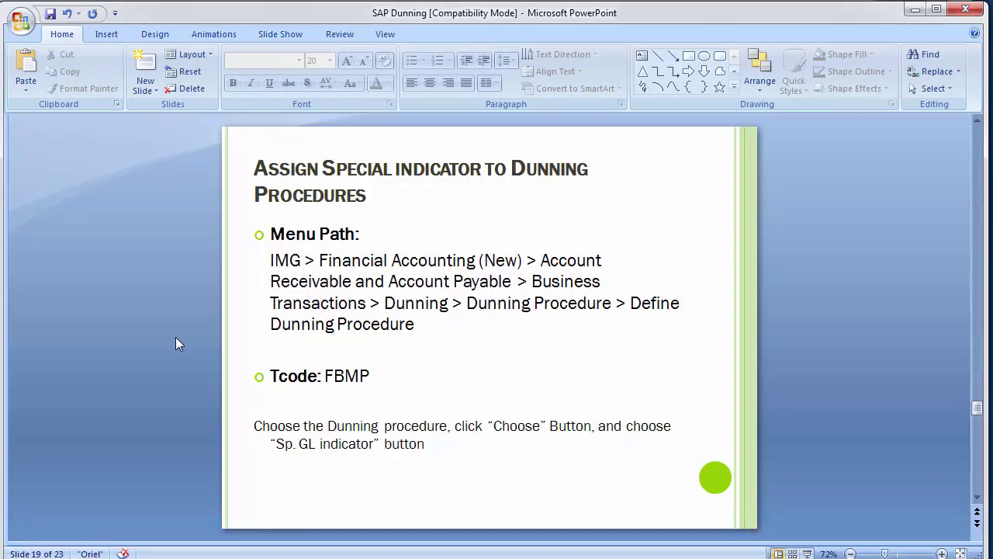
{"action": "scroll", "coordinate": [175, 337], "scroll_direction": "down", "scroll_amount": 1}
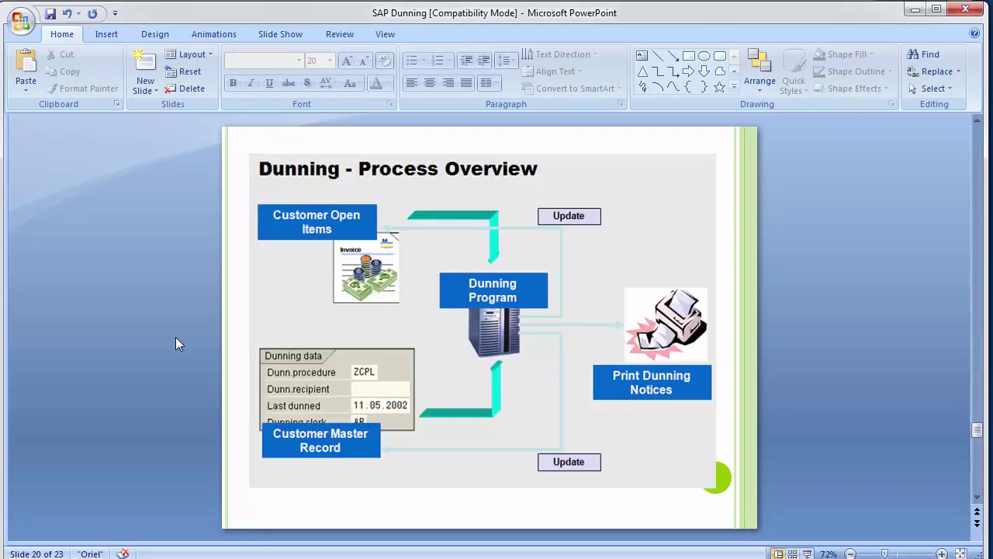
{"action": "scroll", "coordinate": [175, 337], "scroll_direction": "up", "scroll_amount": 1}
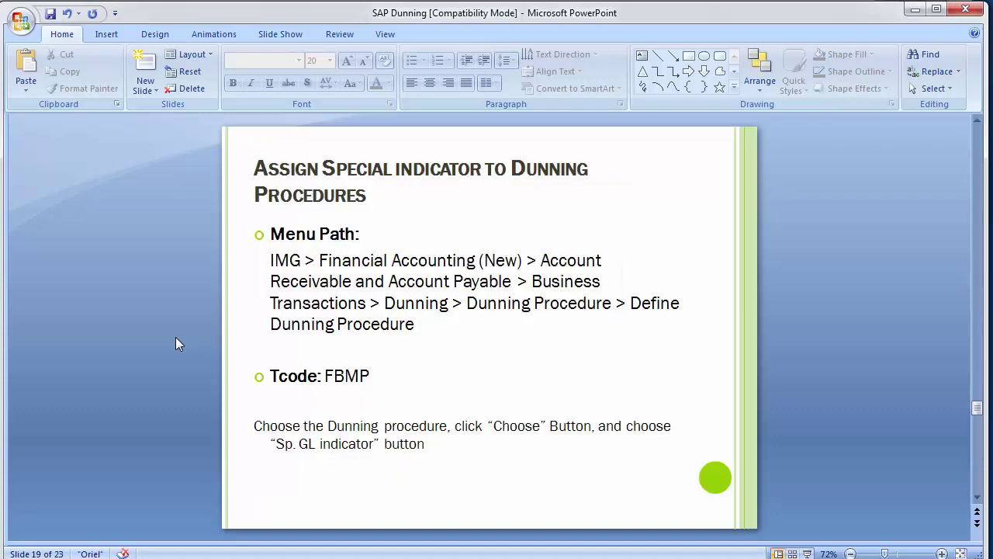
{"action": "scroll", "coordinate": [176, 336], "scroll_direction": "down", "scroll_amount": 1}
{"action": "scroll", "coordinate": [175, 337], "scroll_direction": "down", "scroll_amount": 1}
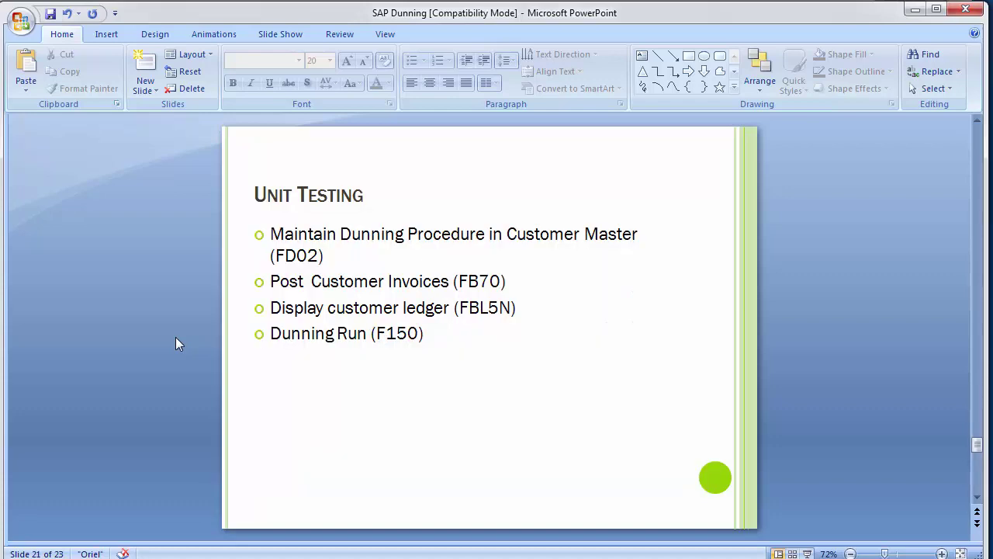
{"action": "scroll", "coordinate": [175, 336], "scroll_direction": "up", "scroll_amount": 1}
{"action": "scroll", "coordinate": [176, 337], "scroll_direction": "down", "scroll_amount": 1}
{"action": "scroll", "coordinate": [175, 336], "scroll_direction": "down", "scroll_amount": 1}
{"action": "scroll", "coordinate": [175, 337], "scroll_direction": "up", "scroll_amount": 1}
{"action": "scroll", "coordinate": [176, 336], "scroll_direction": "up", "scroll_amount": 2}
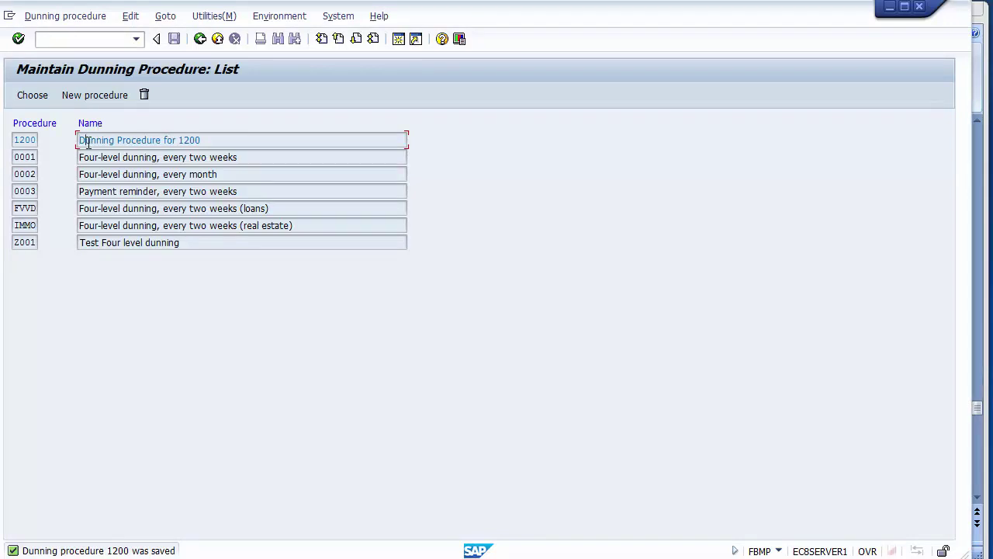
Review the overview of dunning procedure 1200 in SAP, and show the Dunning - Process Overview slide in PowerPoint
{"action": "double_click", "coordinate": [87, 142]}
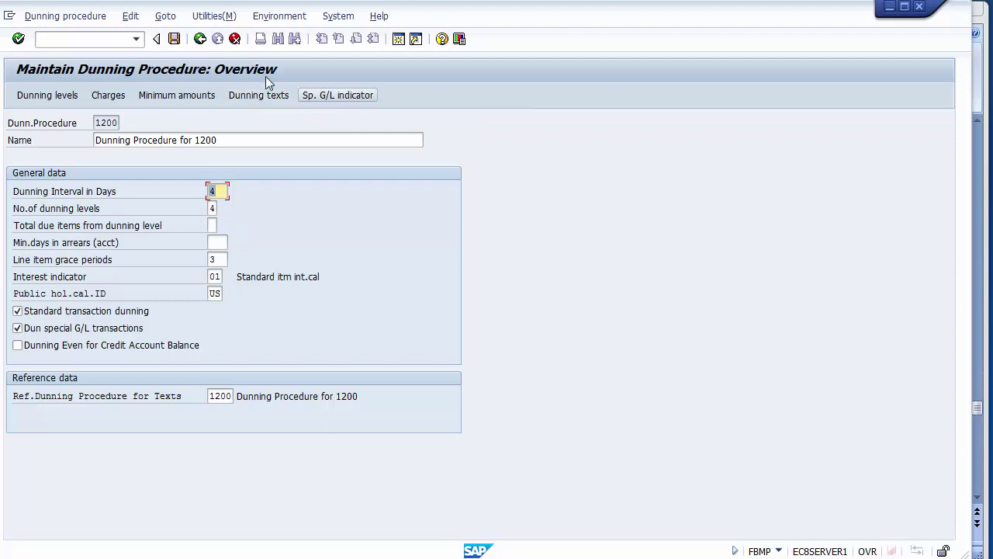
{"action": "left_click", "coordinate": [200, 39]}
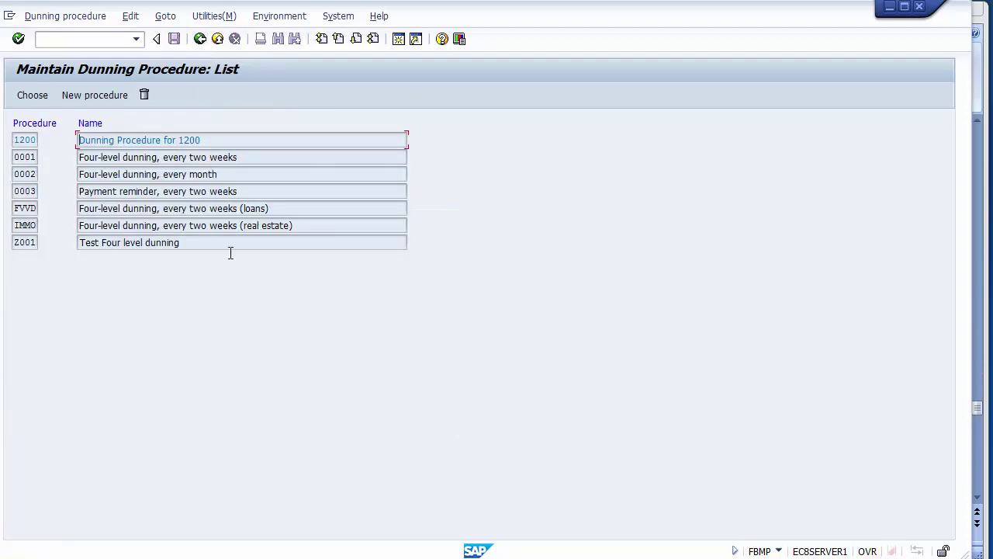
{"action": "key", "text": "alt+Tab"}
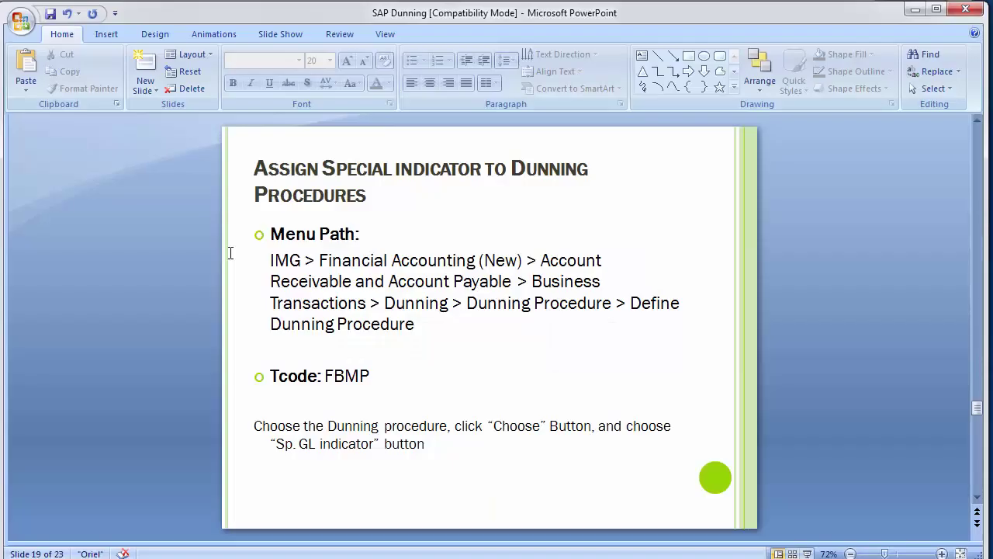
{"action": "scroll", "coordinate": [230, 252], "scroll_direction": "down", "scroll_amount": 1}
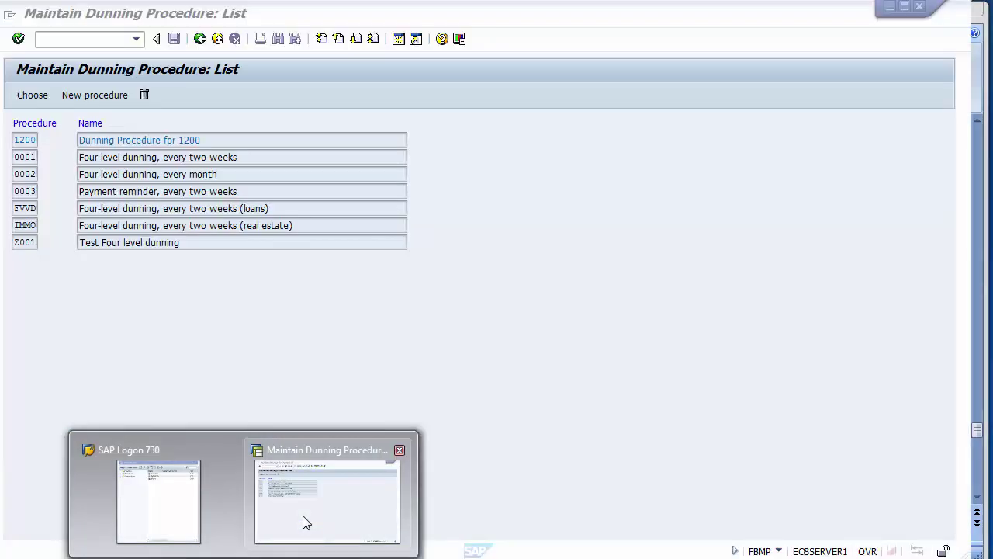
Switch back to the dunning procedure list in SAP and start customer change transaction FD02 in a new session
{"action": "left_click", "coordinate": [303, 516]}
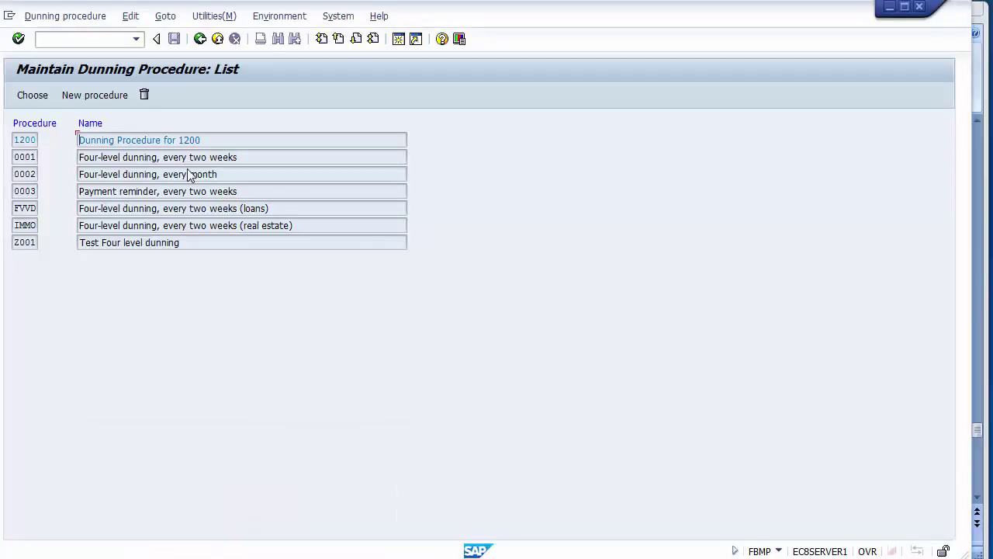
{"action": "left_click", "coordinate": [89, 41]}
{"action": "type", "text": "/o"}
{"action": "type", "text": "F150"}
{"action": "key", "text": "Return"}
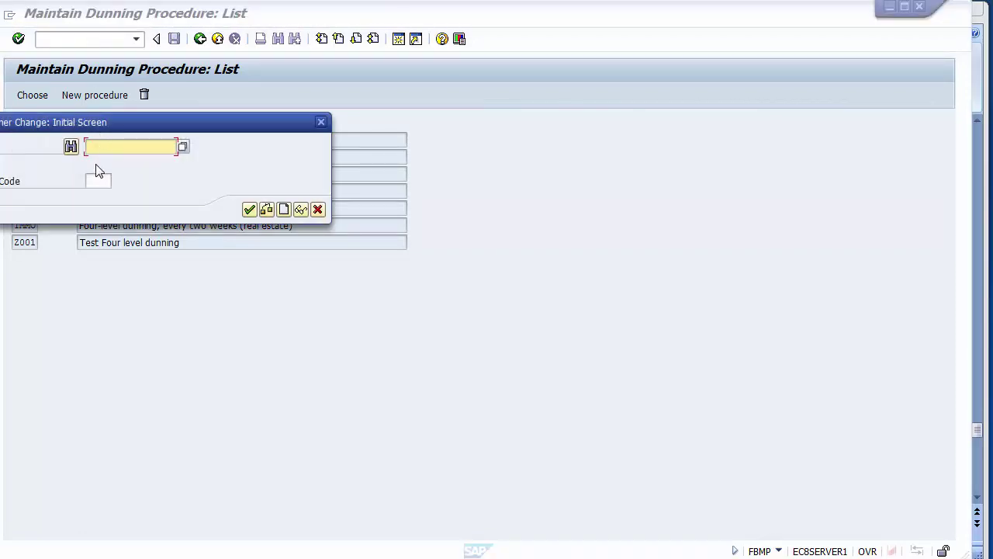
Find customer Xerox LLC in company code 1200 and open its master record for changes
{"action": "left_click", "coordinate": [93, 180]}
{"action": "type", "text": "1200"}
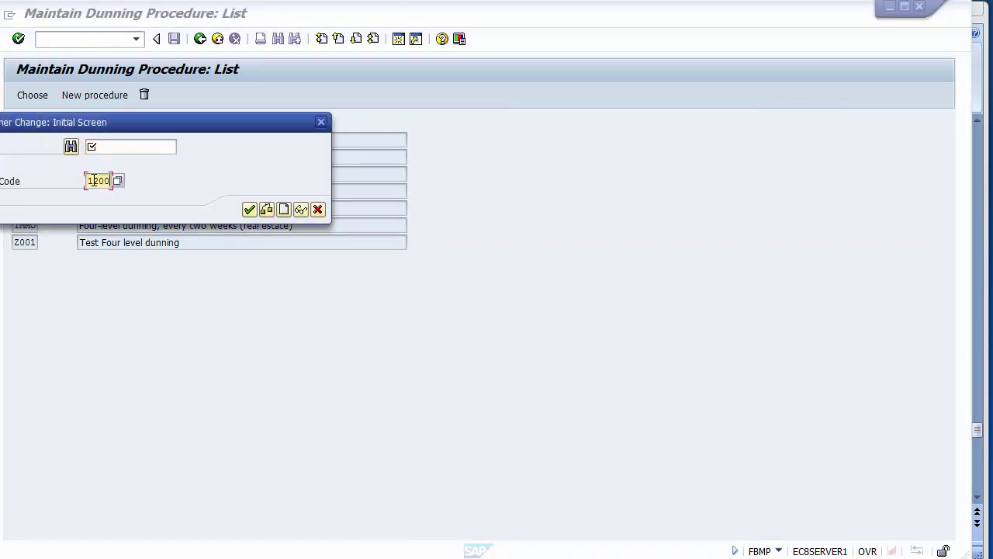
{"action": "left_click", "coordinate": [134, 147]}
{"action": "key", "text": "F4"}
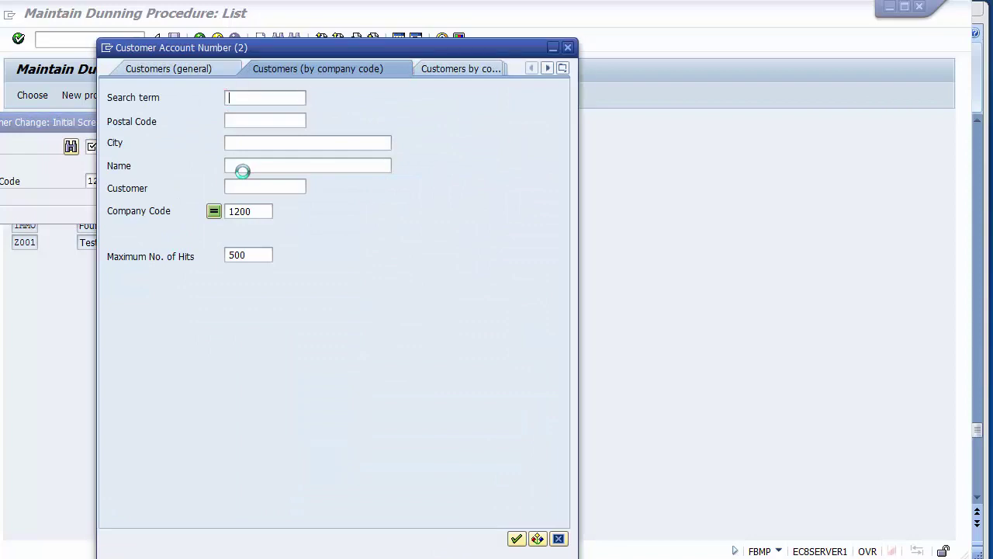
{"action": "key", "text": "Return"}
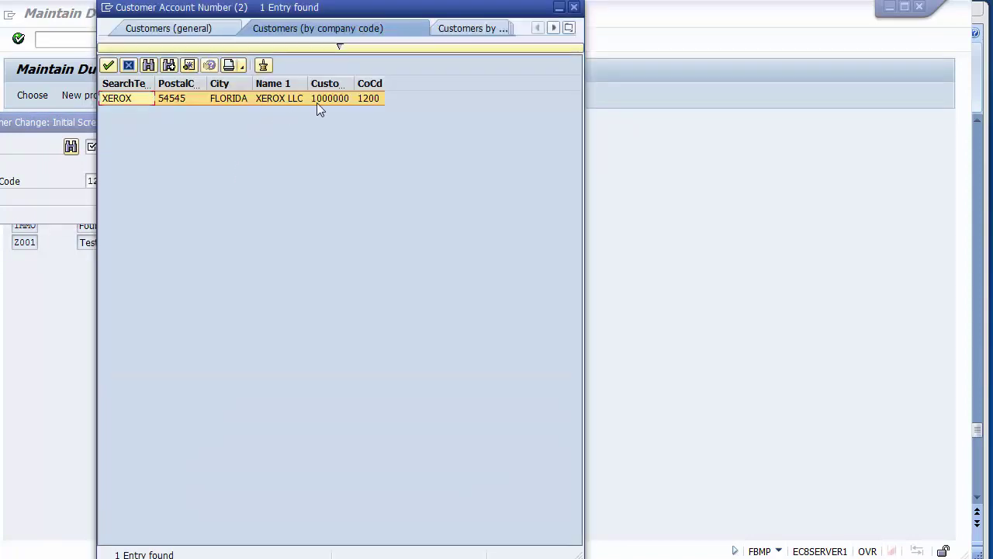
{"action": "double_click", "coordinate": [326, 100]}
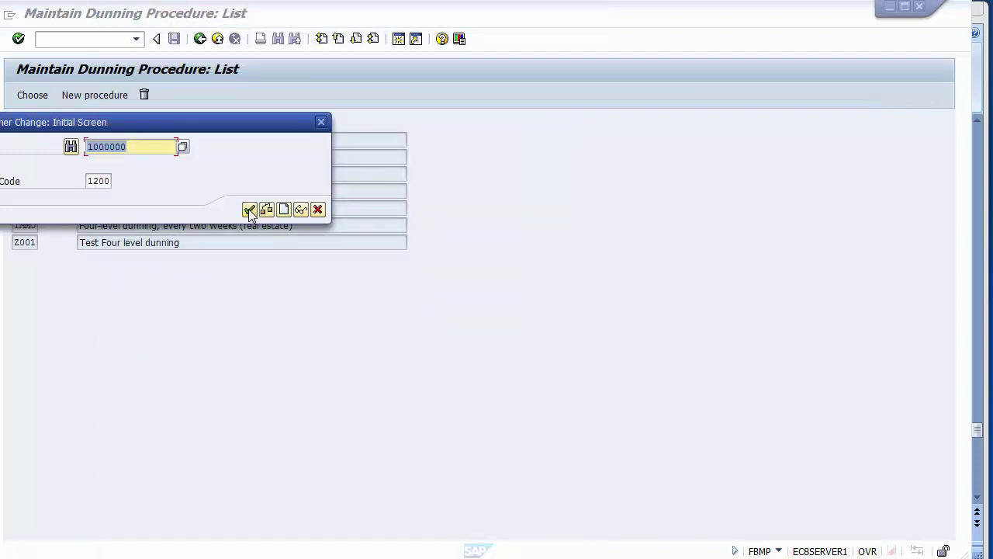
{"action": "left_click", "coordinate": [249, 211]}
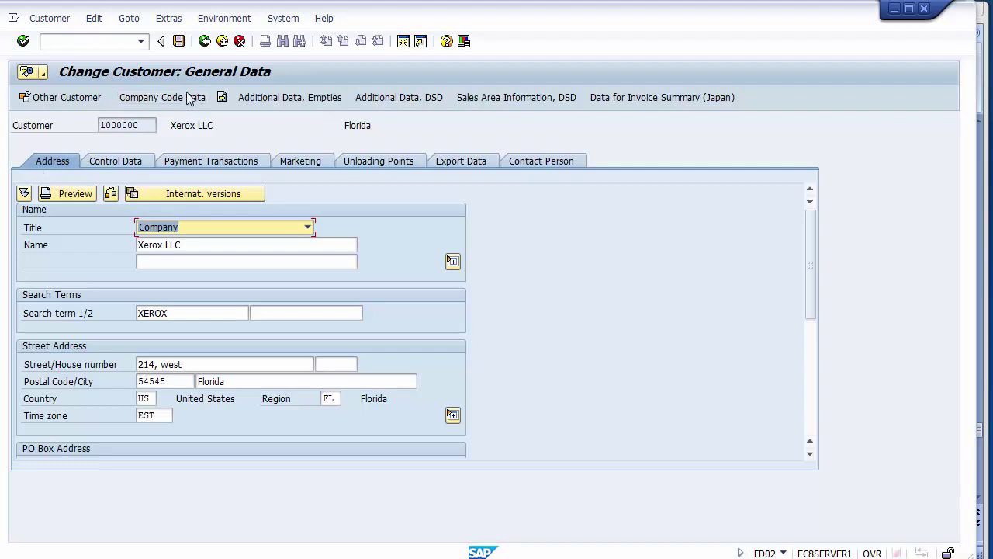
Open the dunning data in Xerox LLC's company code correspondence data, and compare it with the process overview slide in PowerPoint
{"action": "left_click", "coordinate": [162, 97]}
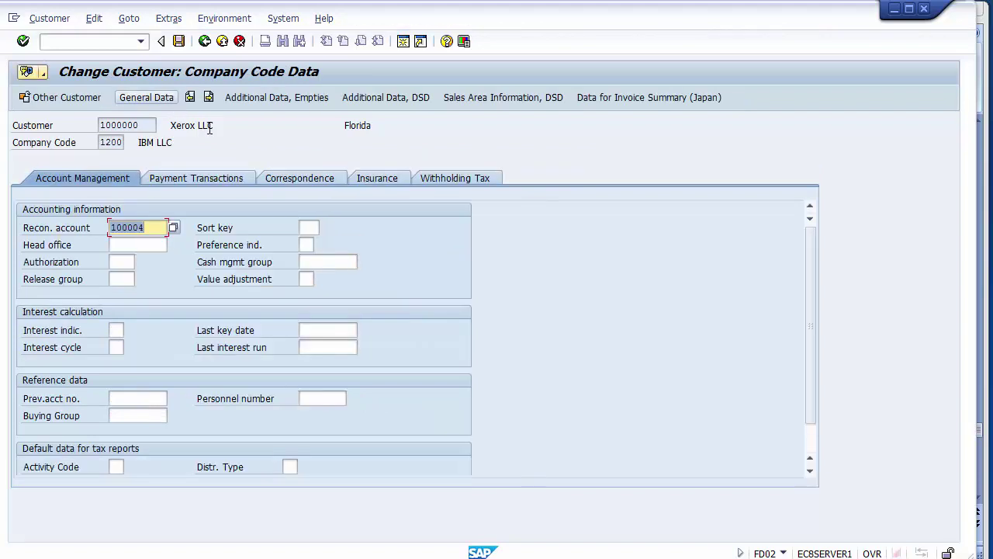
{"action": "left_click", "coordinate": [308, 181]}
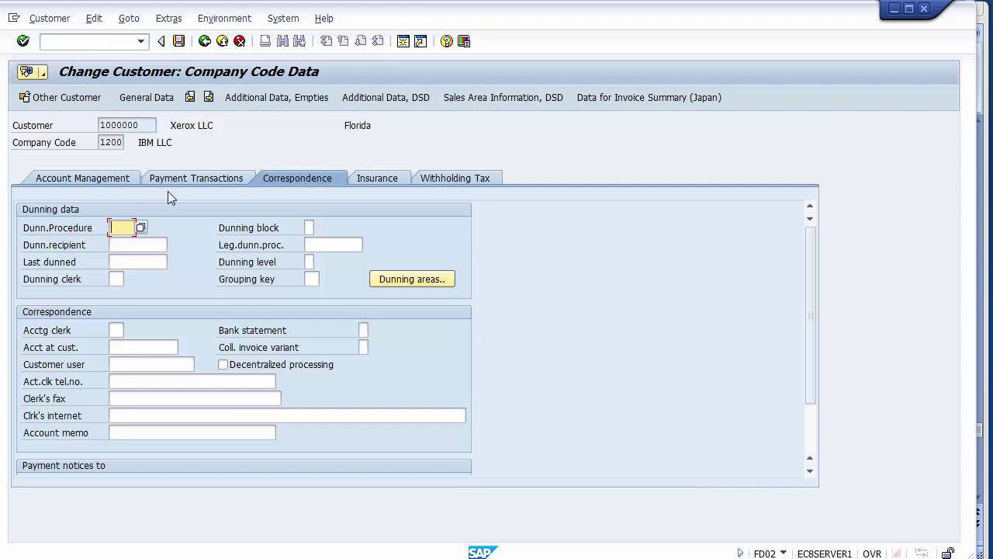
{"action": "left_click", "coordinate": [309, 227]}
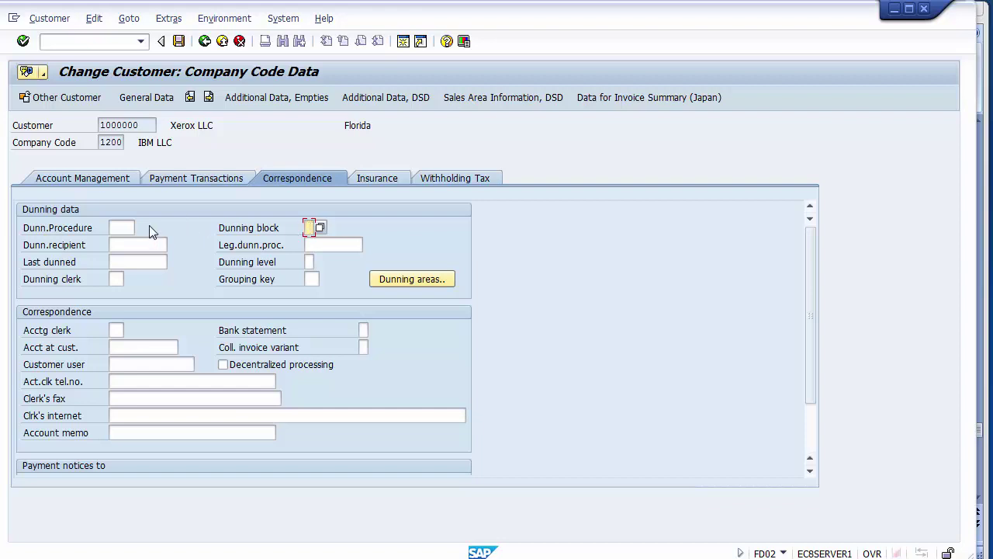
{"action": "left_click", "coordinate": [120, 227]}
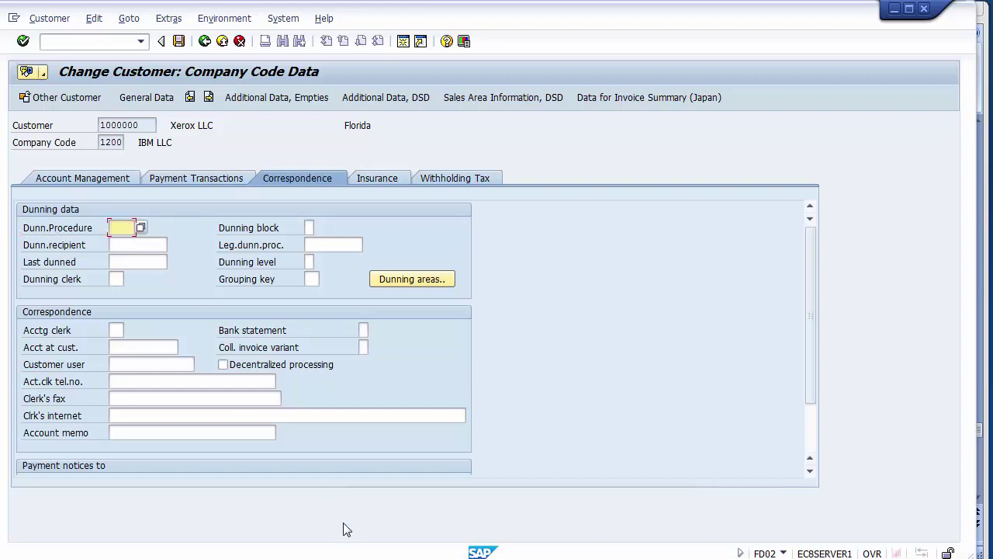
{"action": "key", "text": "alt+Tab"}
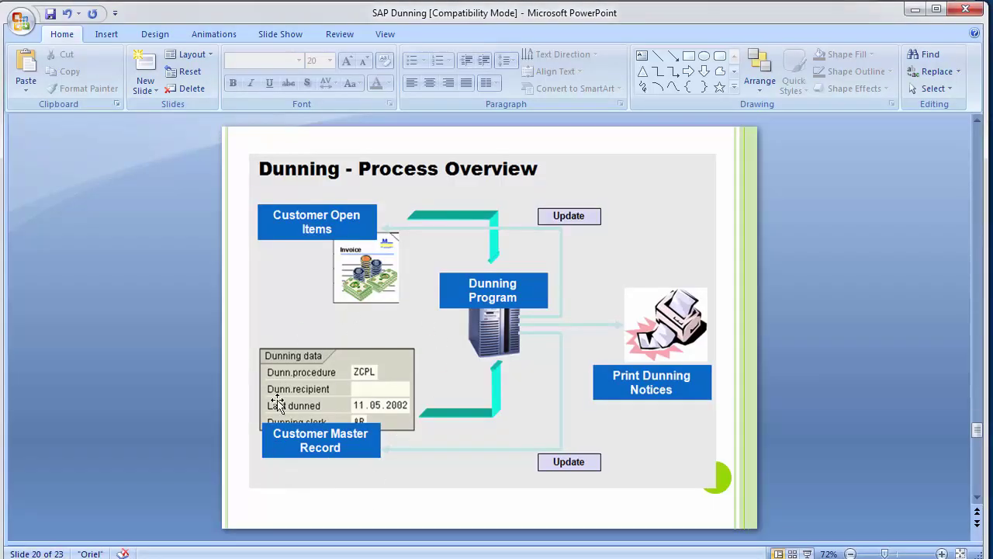
Restart customer change transaction FD02 and reopen Xerox LLC's master record in company code 1200
{"action": "key", "text": "alt+Tab"}
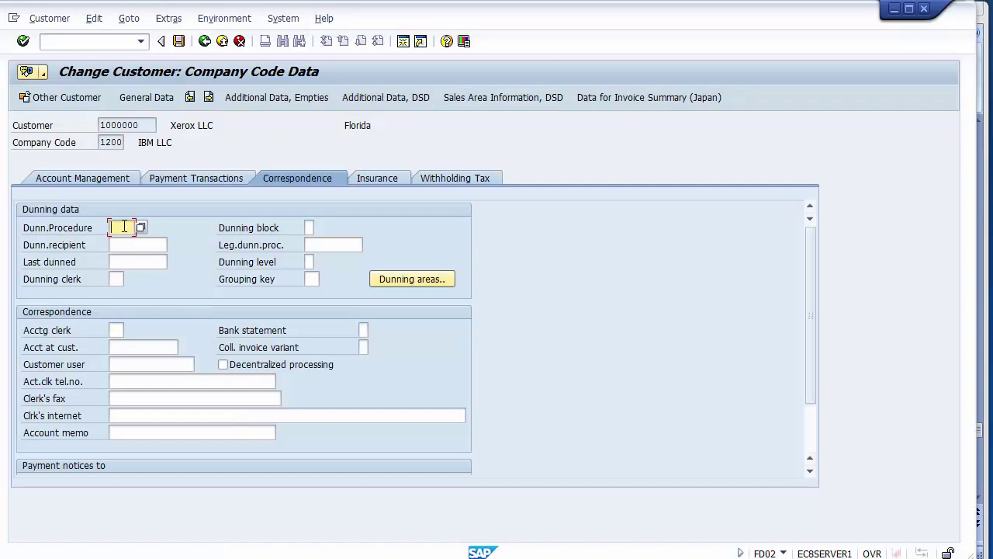
{"action": "key", "text": "alt+Tab"}
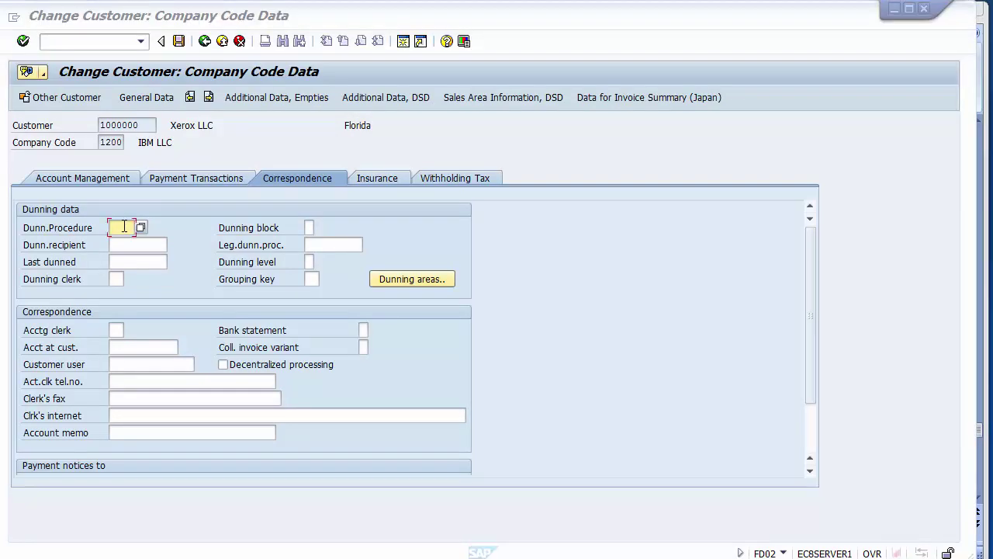
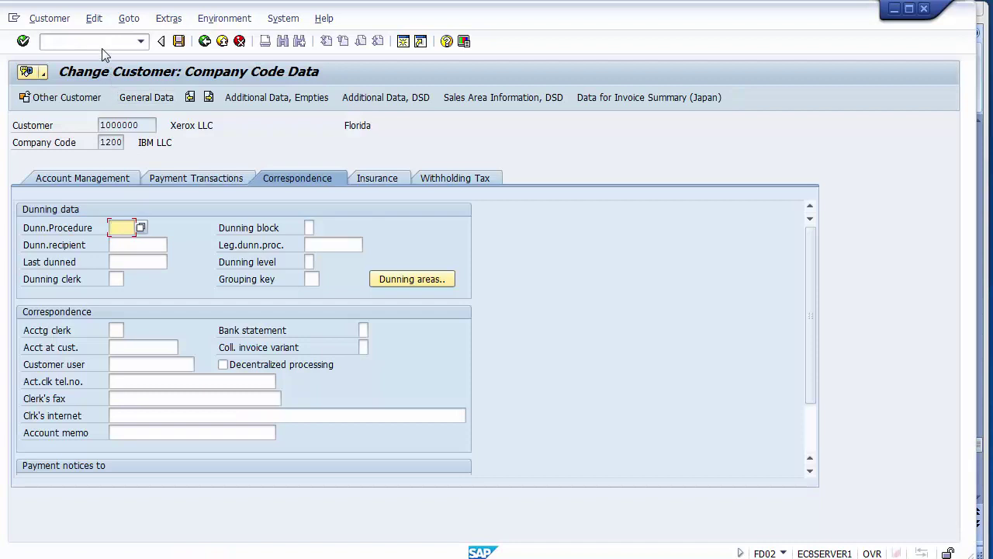
{"action": "left_click", "coordinate": [89, 42]}
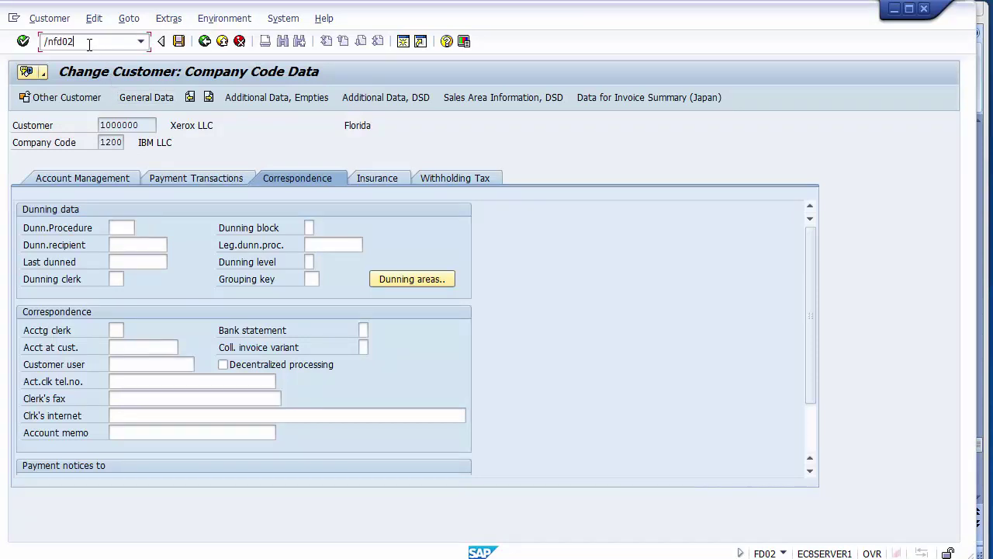
{"action": "key", "text": "Return"}
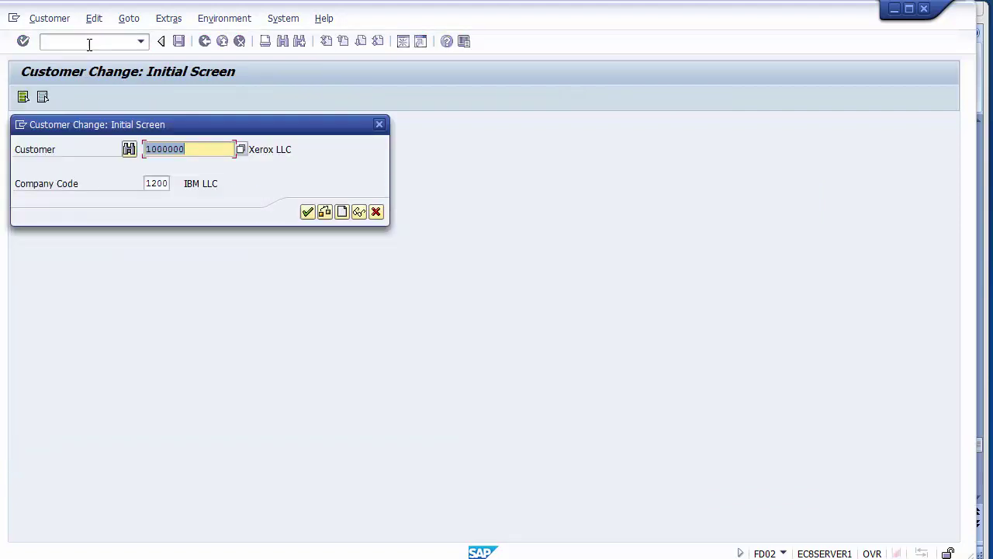
{"action": "left_click", "coordinate": [203, 149]}
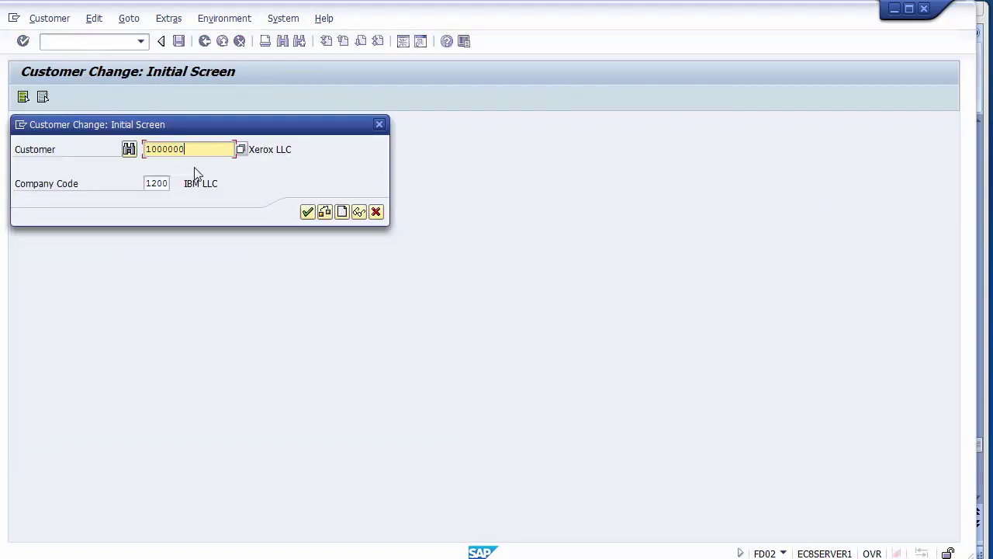
{"action": "left_click", "coordinate": [165, 183]}
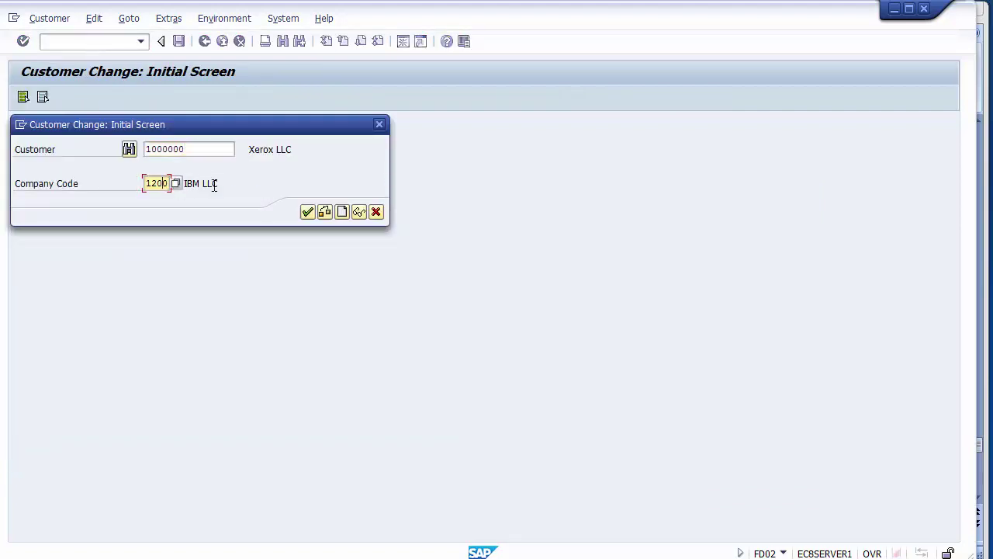
{"action": "left_click", "coordinate": [309, 216]}
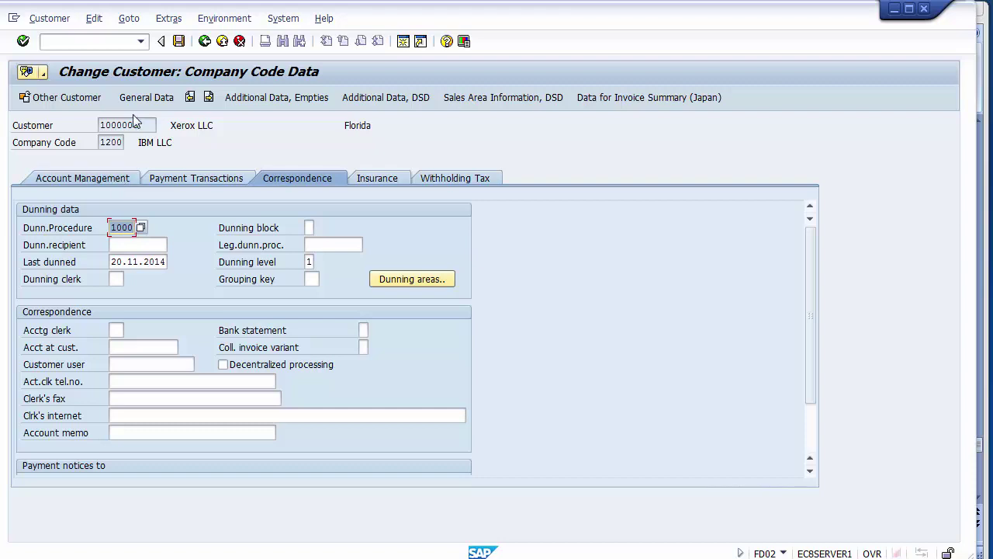
Clear the invalid dunning procedure from Xerox LLC's dunning data and switch to the customer's general data
{"action": "left_click", "coordinate": [148, 98]}
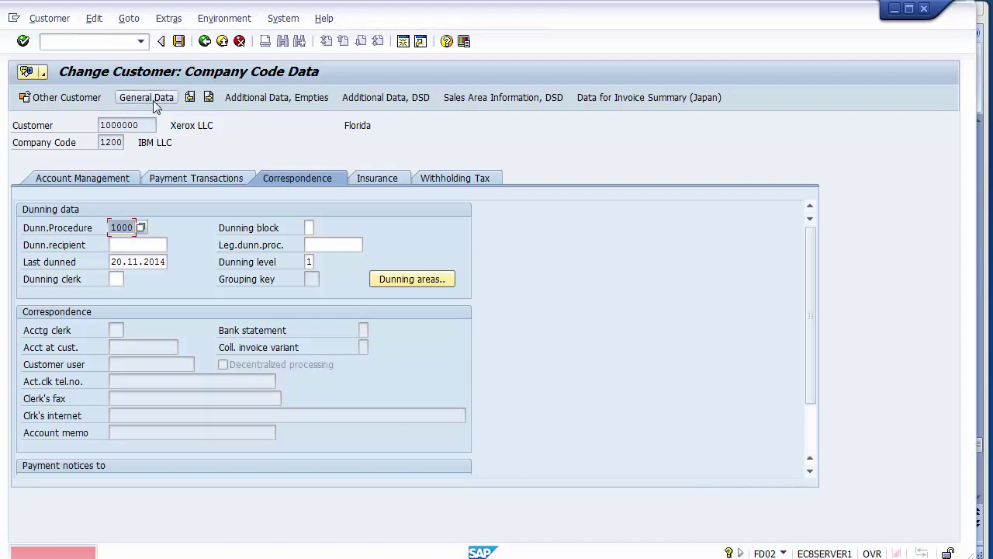
{"action": "key", "text": "Delete"}
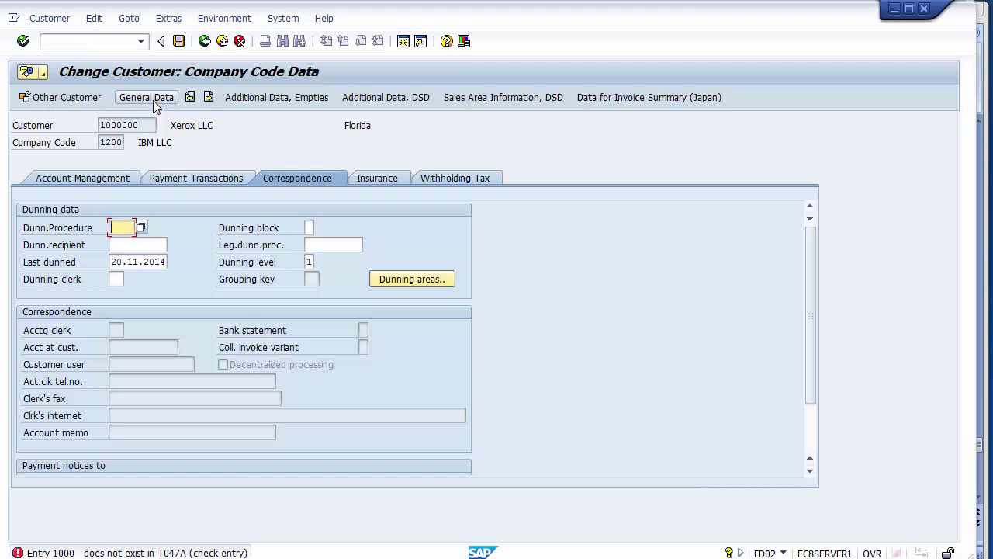
{"action": "key", "text": "Return"}
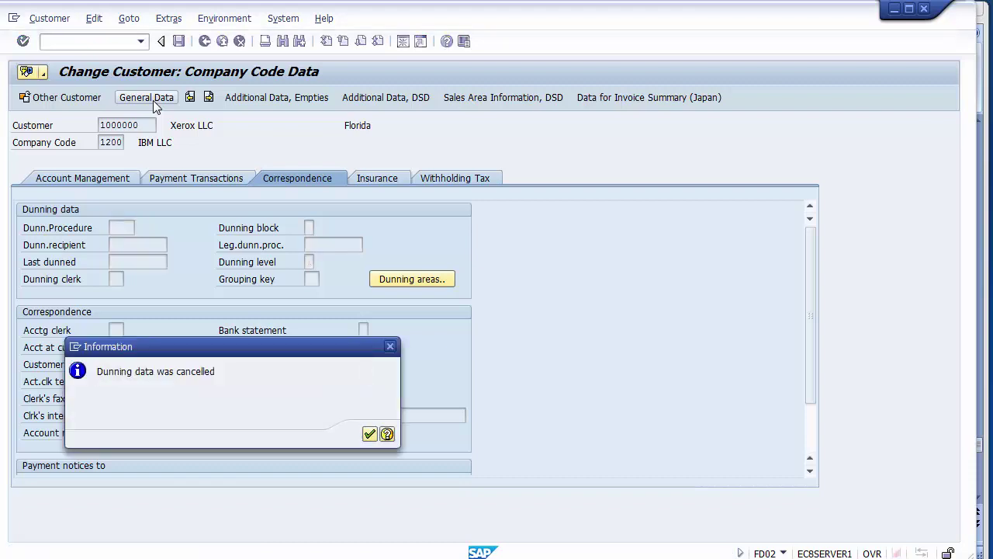
{"action": "key", "text": "Return"}
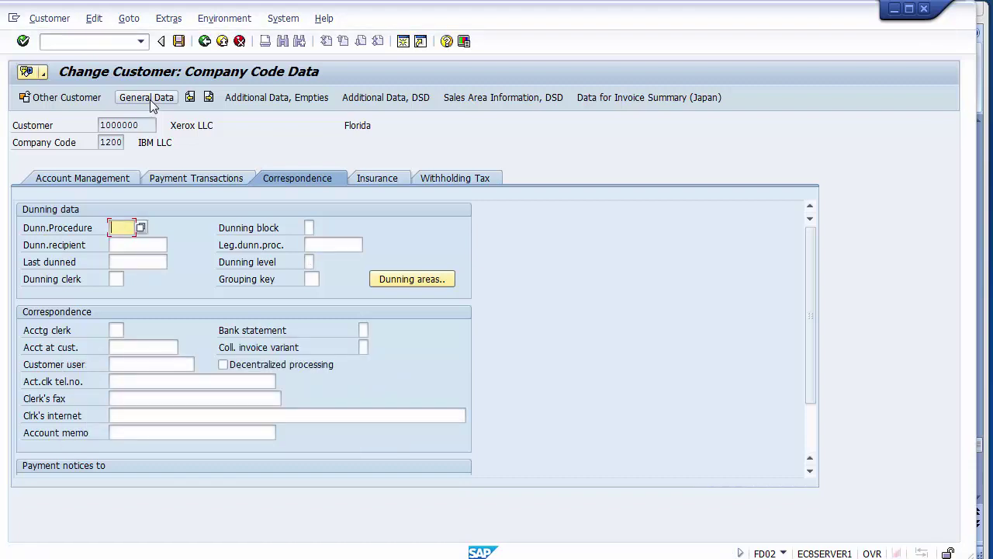
{"action": "left_click", "coordinate": [149, 99]}
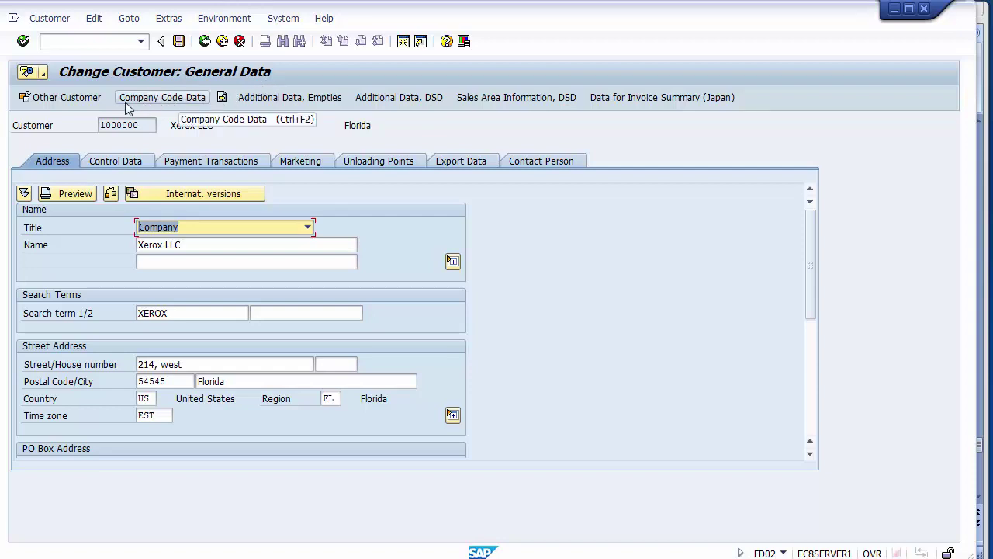
Assign dunning procedure 1200 in Xerox LLC's company code correspondence data and save the customer record
{"action": "left_click", "coordinate": [166, 103]}
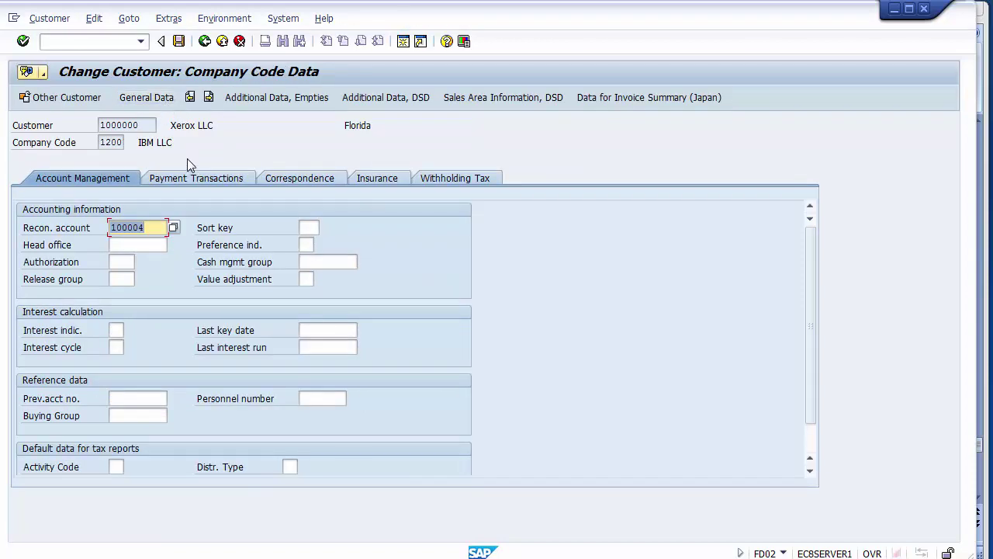
{"action": "left_click", "coordinate": [295, 178]}
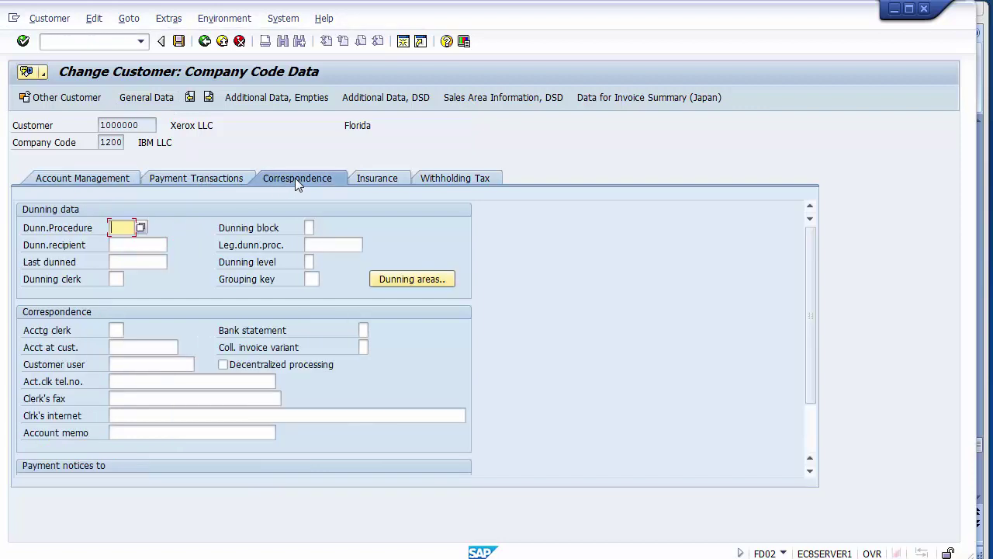
{"action": "left_click", "coordinate": [141, 229]}
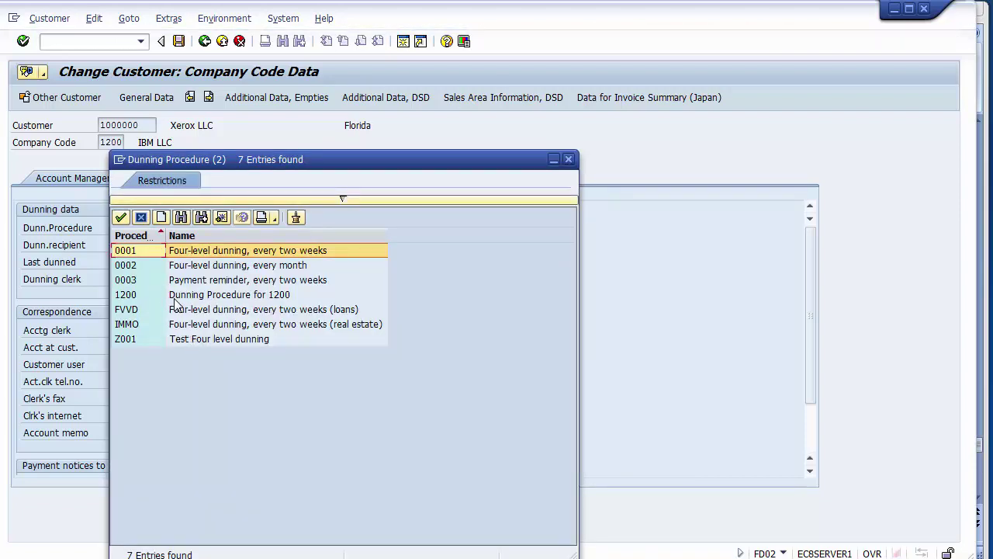
{"action": "left_click", "coordinate": [116, 297]}
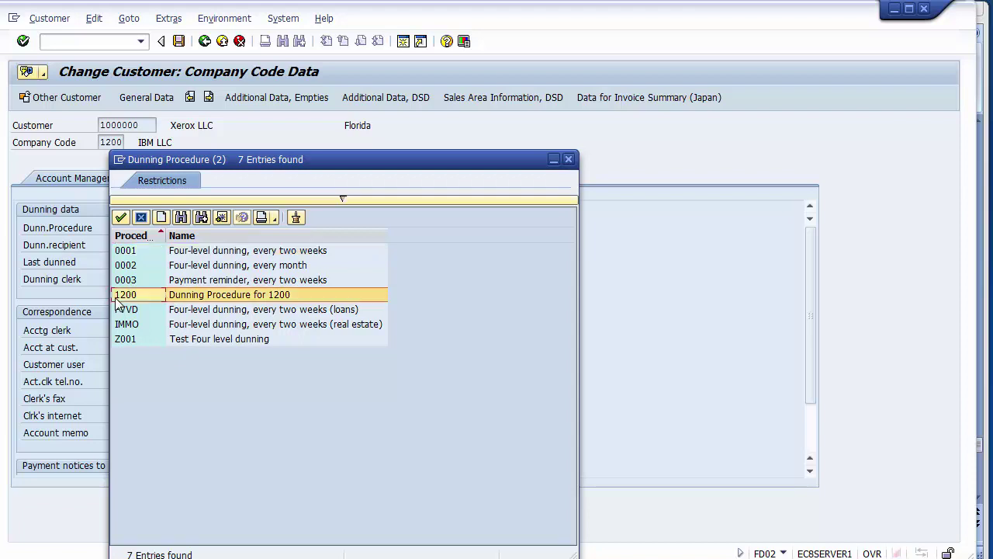
{"action": "double_click", "coordinate": [206, 296]}
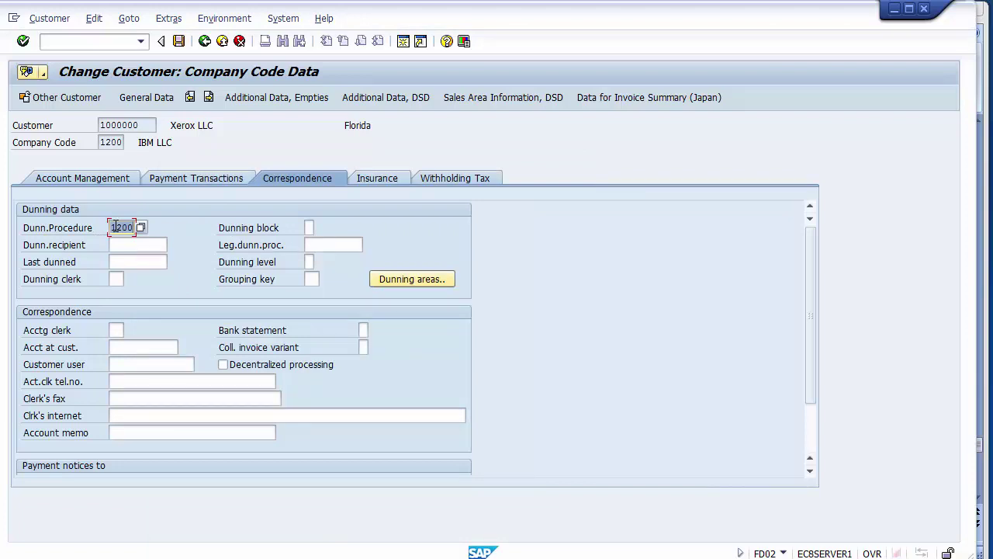
{"action": "left_click", "coordinate": [179, 41]}
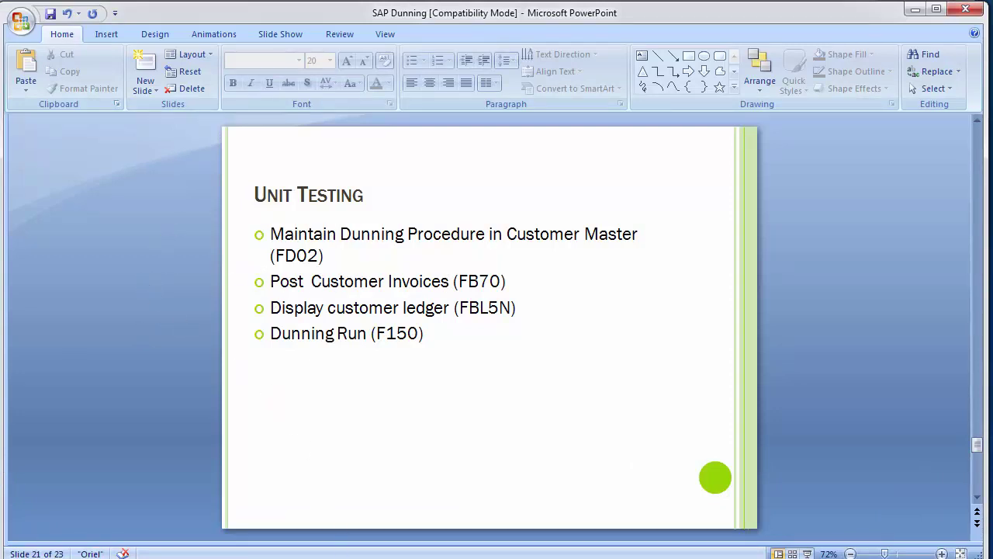
Switch to the SAP Easy Access session and start customer invoice entry with transaction FB70
{"action": "mouse_move", "coordinate": [256, 558]}
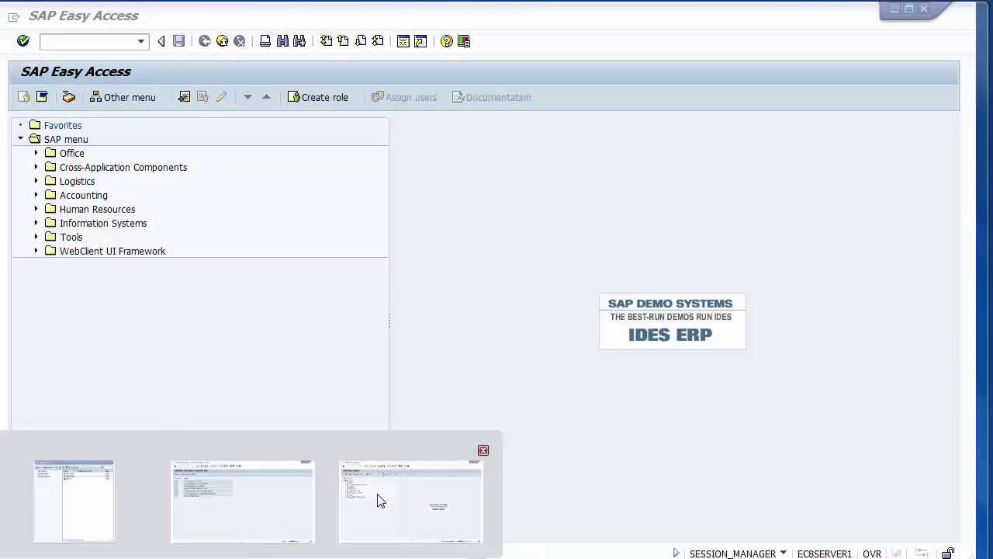
{"action": "left_click", "coordinate": [380, 500]}
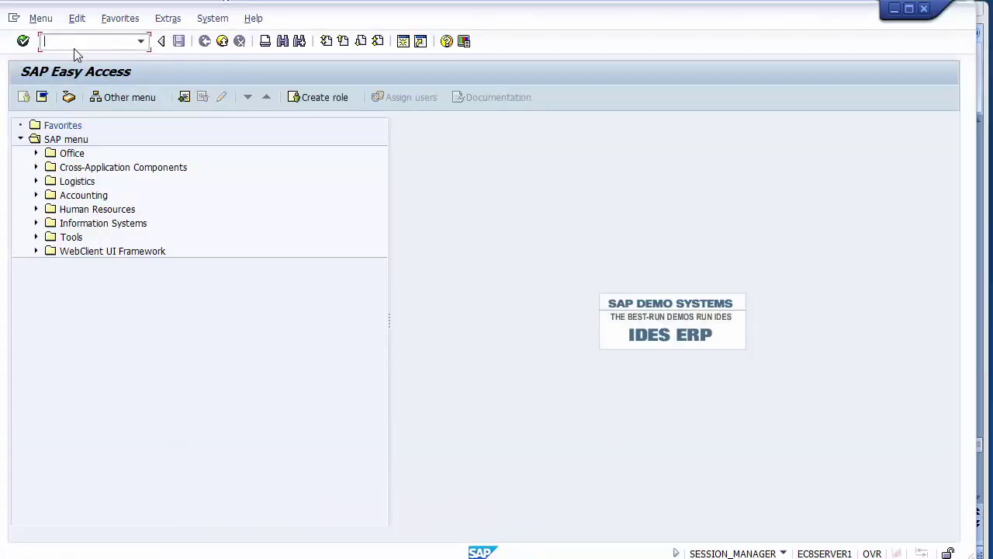
{"action": "type", "text": "fb70"}
{"action": "key", "text": "Return"}
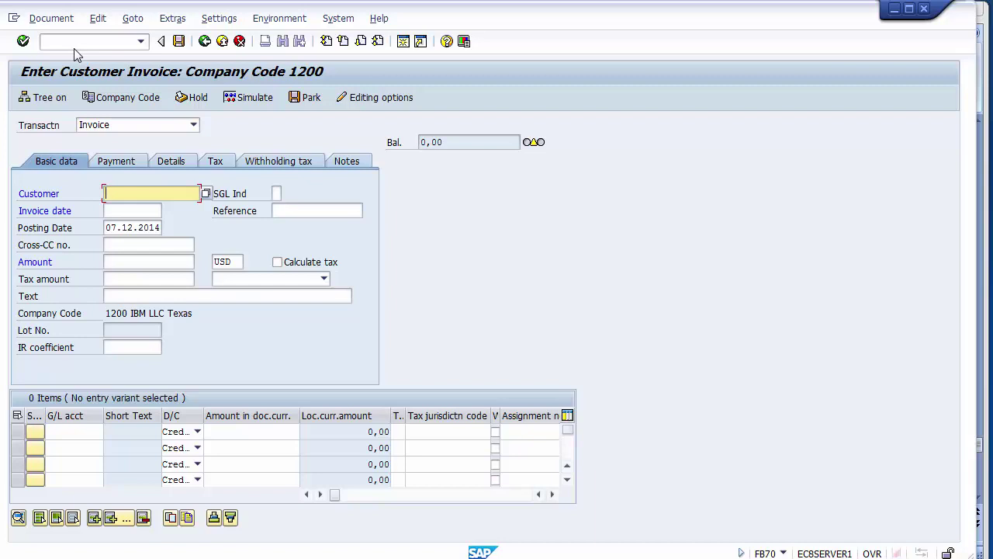
Look up Xerox LLC among the customers by company code and enter it as the invoice customer
{"action": "key", "text": "BackSpace"}
{"action": "key", "text": "Down"}
{"action": "key", "text": "Down"}
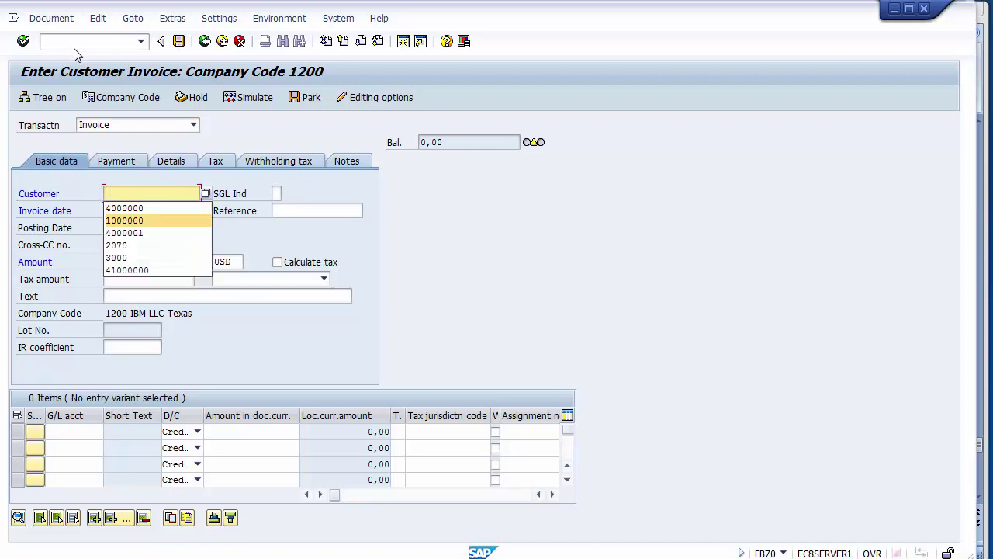
{"action": "key", "text": "Return"}
{"action": "key", "text": "F4"}
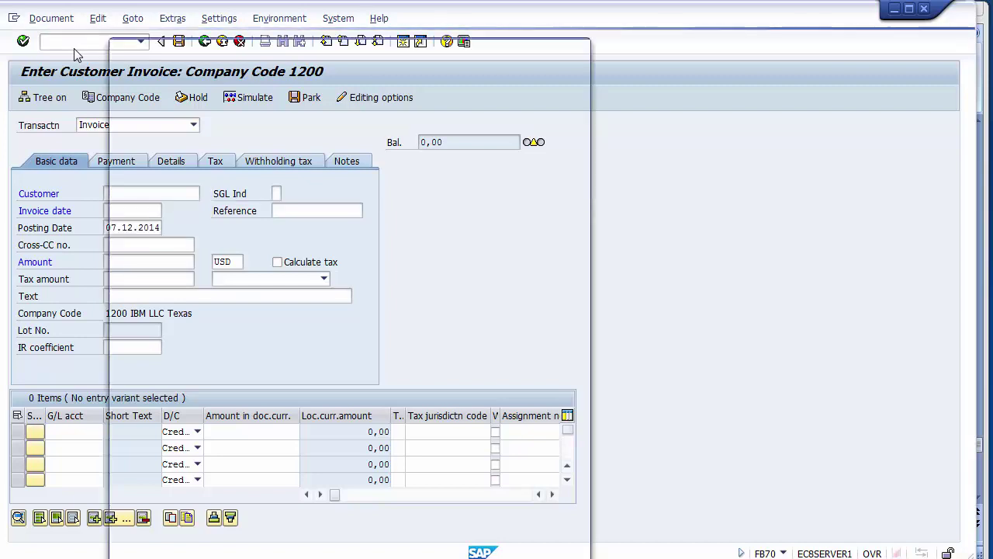
{"action": "key", "text": "Return"}
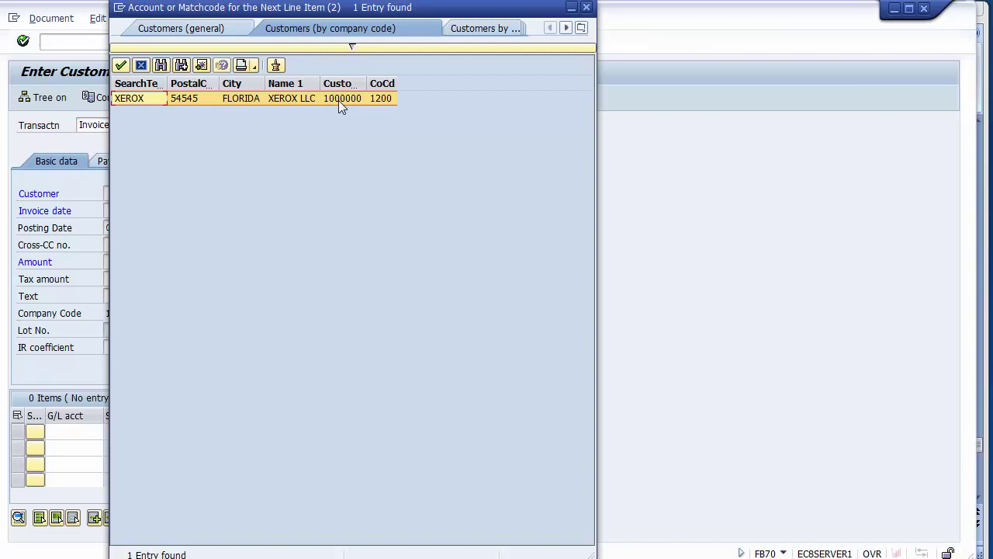
{"action": "double_click", "coordinate": [338, 100]}
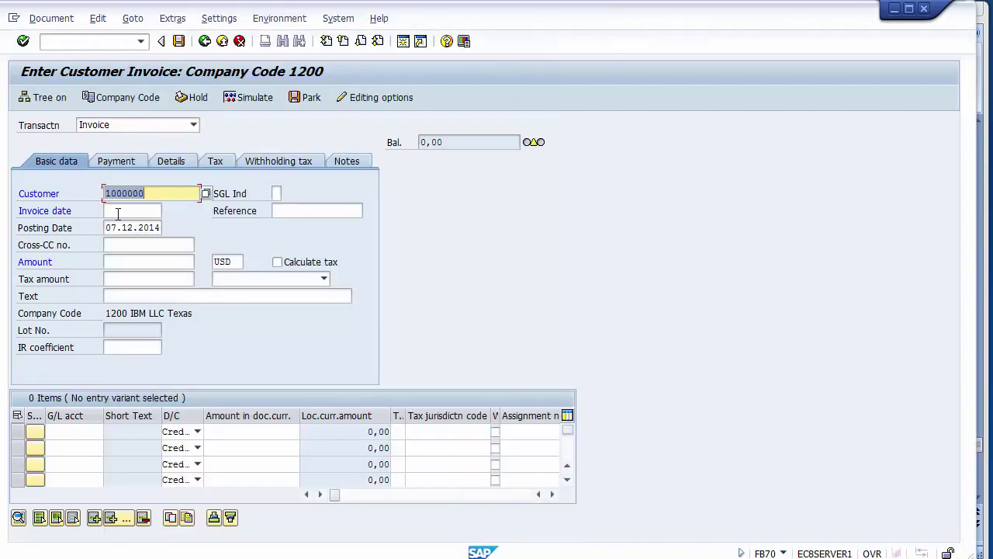
Set the invoice date and posting date to 07.10.2014 and accept the date and down payment messages
{"action": "left_click", "coordinate": [118, 212]}
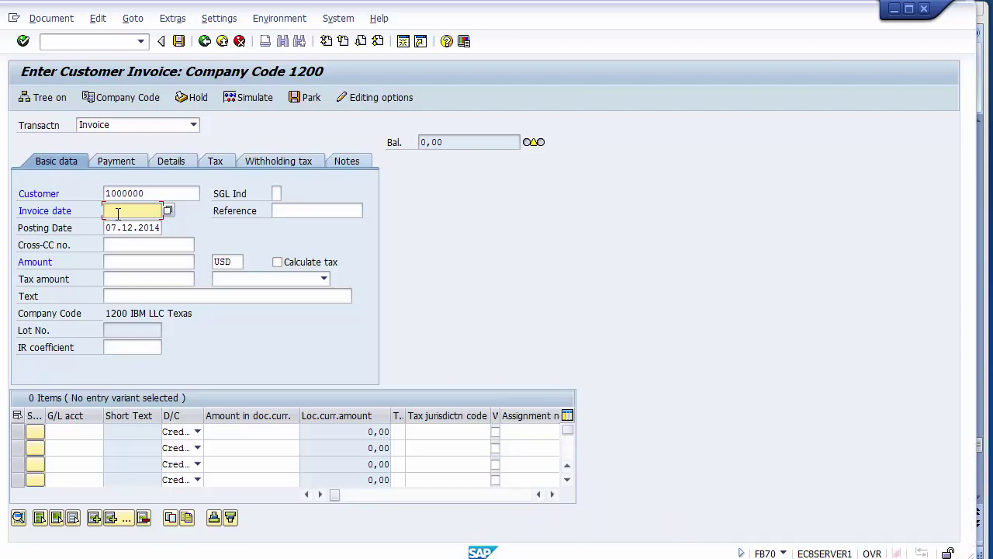
{"action": "type", "text": "07"}
{"action": "key", "text": "BackSpace"}
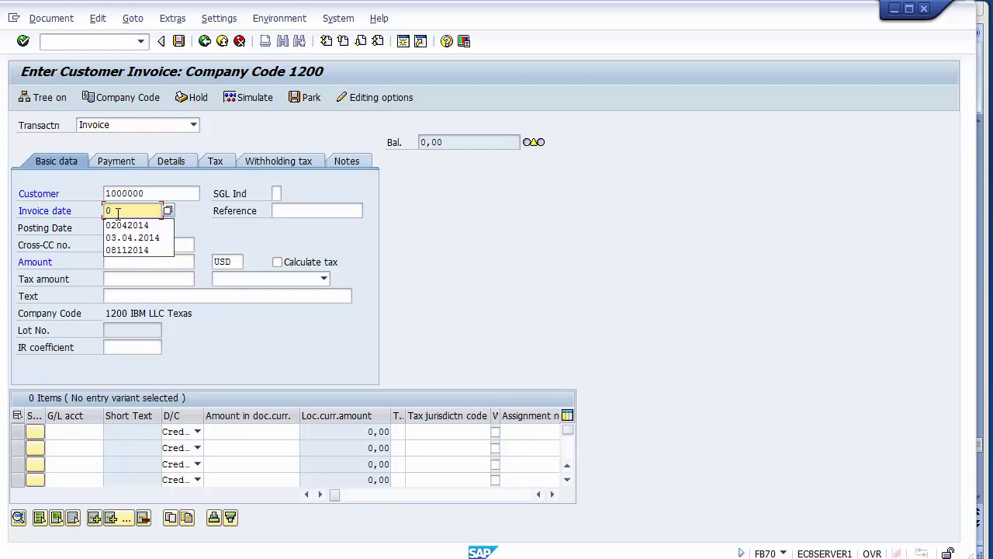
{"action": "type", "text": "7102014"}
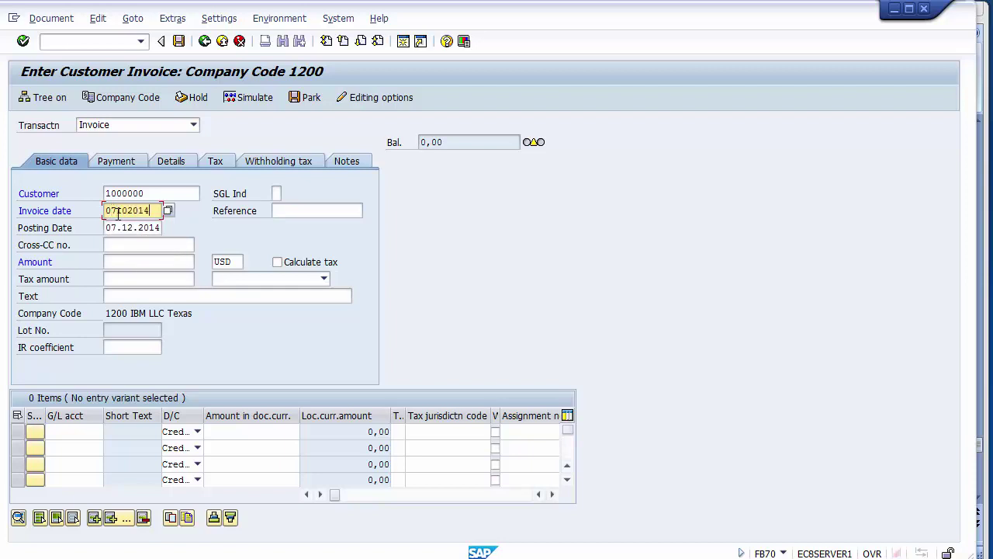
{"action": "key", "text": "Tab"}
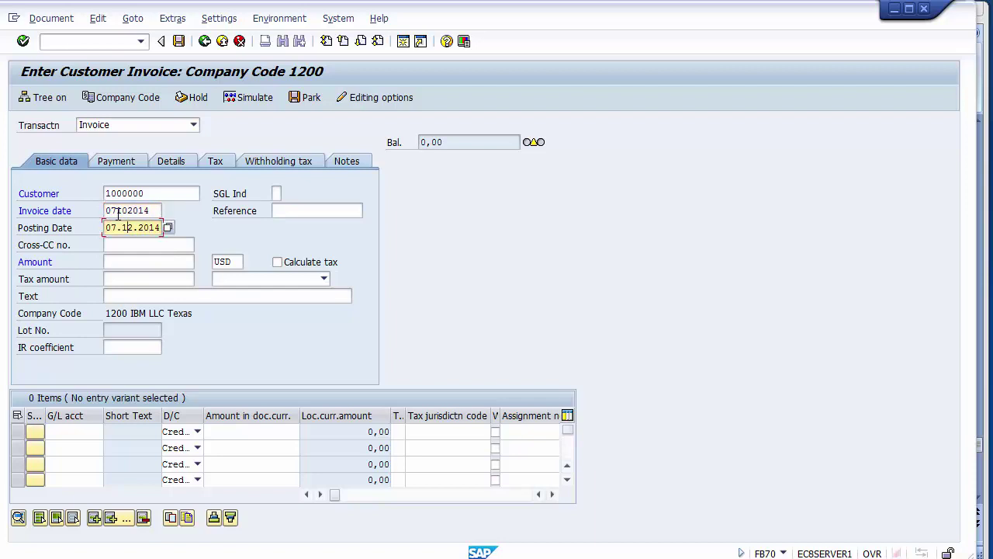
{"action": "type", "text": "0"}
{"action": "key", "text": "Return"}
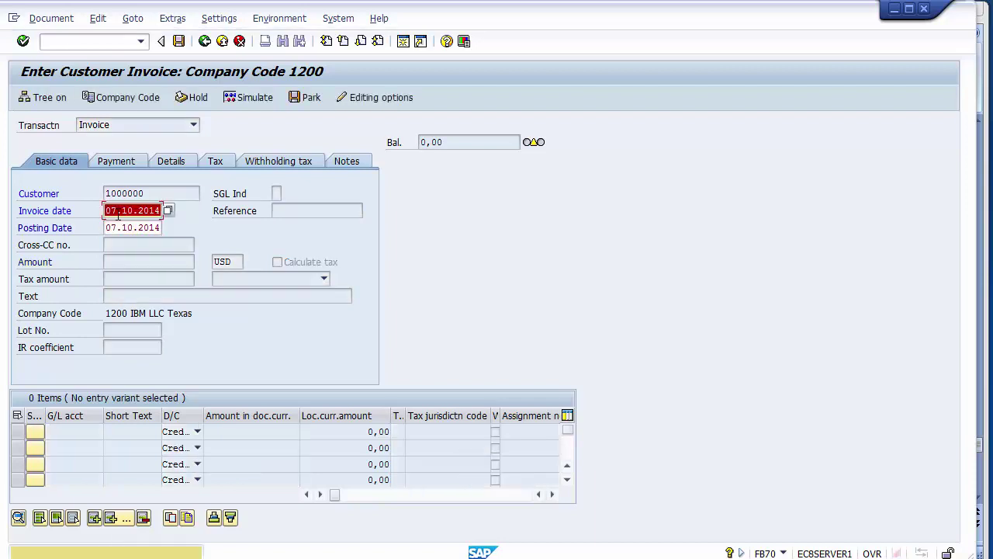
{"action": "key", "text": "Return"}
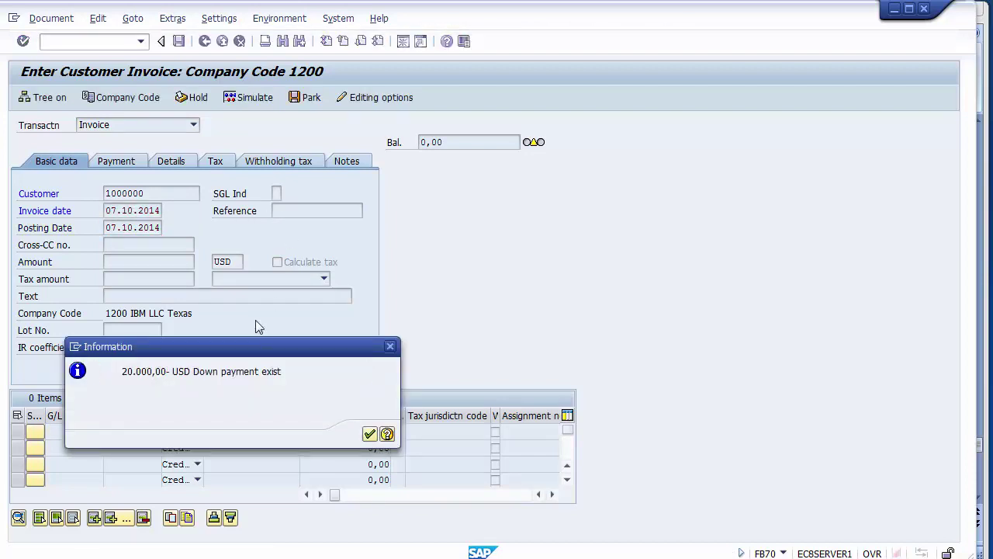
{"action": "key", "text": "Return"}
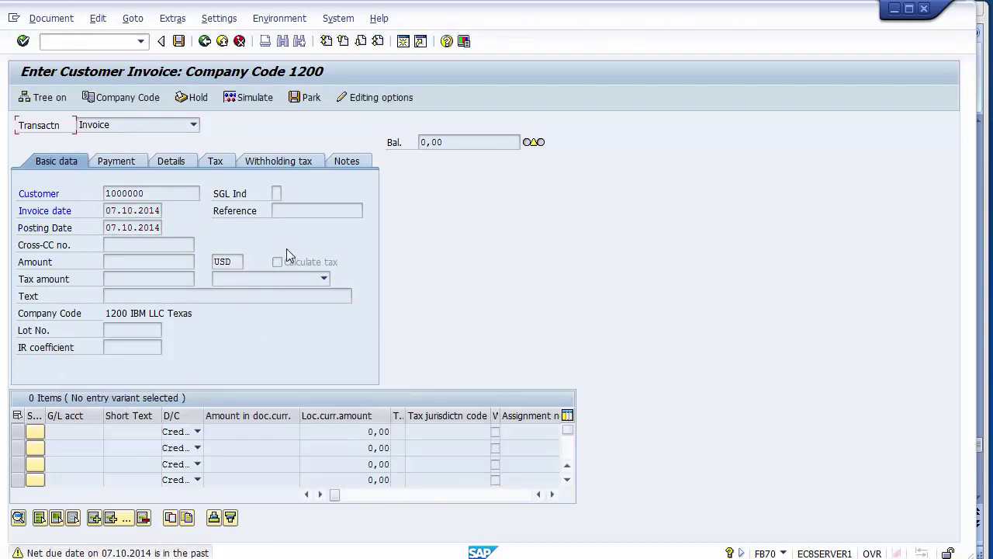
{"action": "key", "text": "Return"}
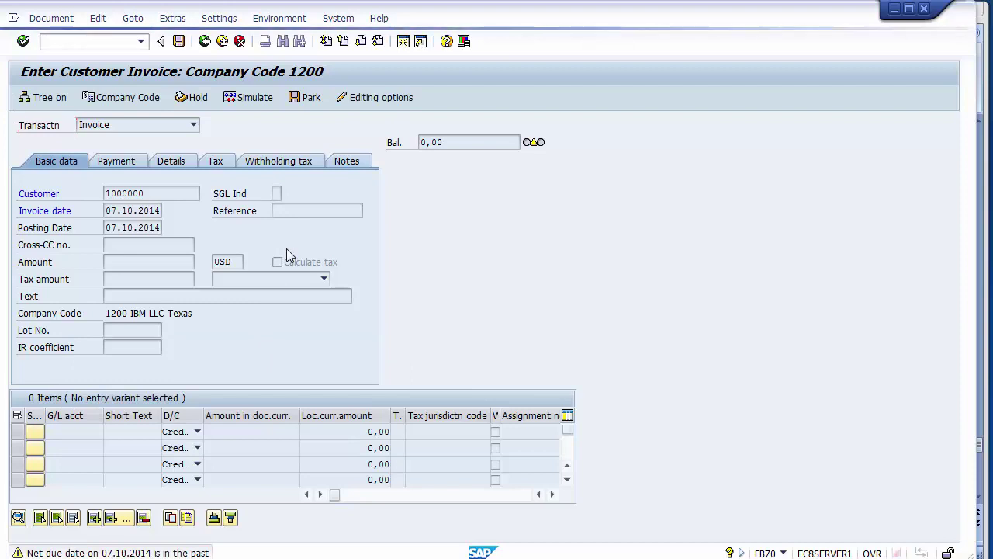
Enter reference 6756 and an amount of 2000 USD in the Xerox LLC customer invoice
{"action": "left_click", "coordinate": [287, 211]}
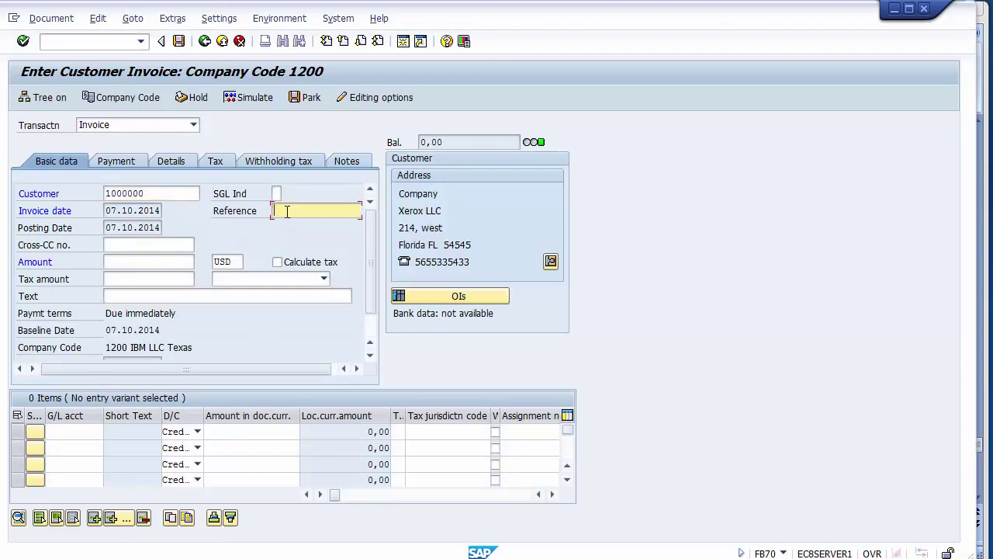
{"action": "type", "text": "6756"}
{"action": "left_click", "coordinate": [125, 263]}
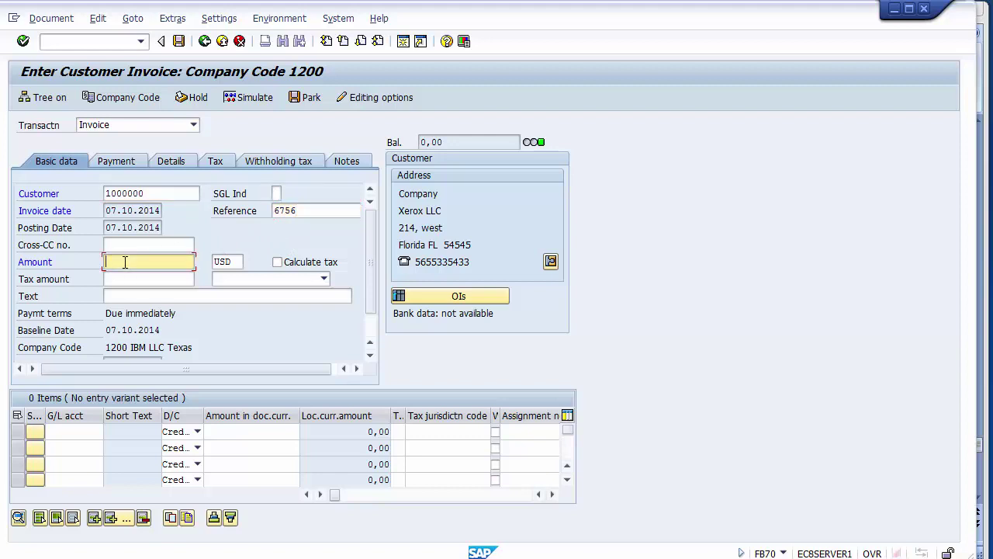
{"action": "type", "text": "2000"}
{"action": "key", "text": "Return"}
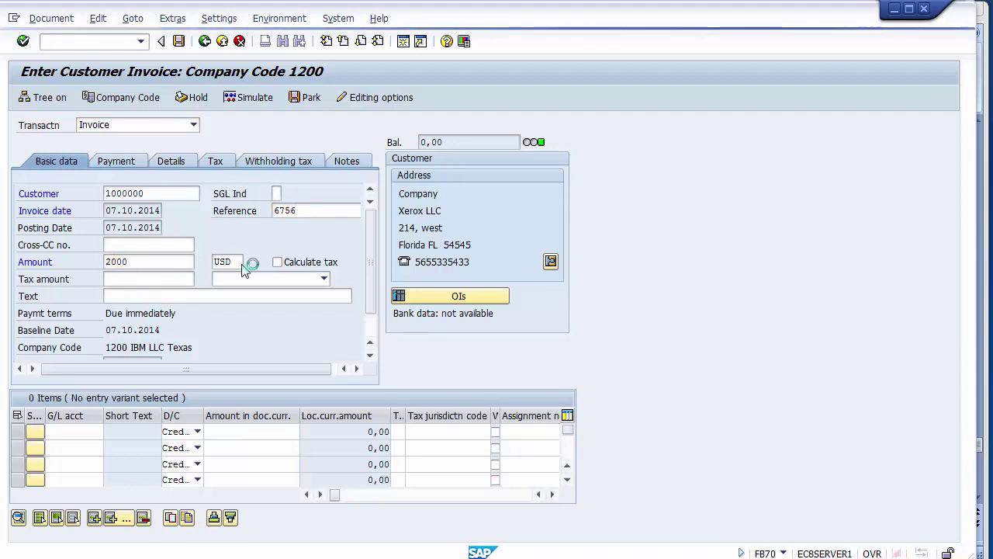
Add a credit line item to G/L account 300000 with a document currency amount of 2000
{"action": "left_click", "coordinate": [77, 428]}
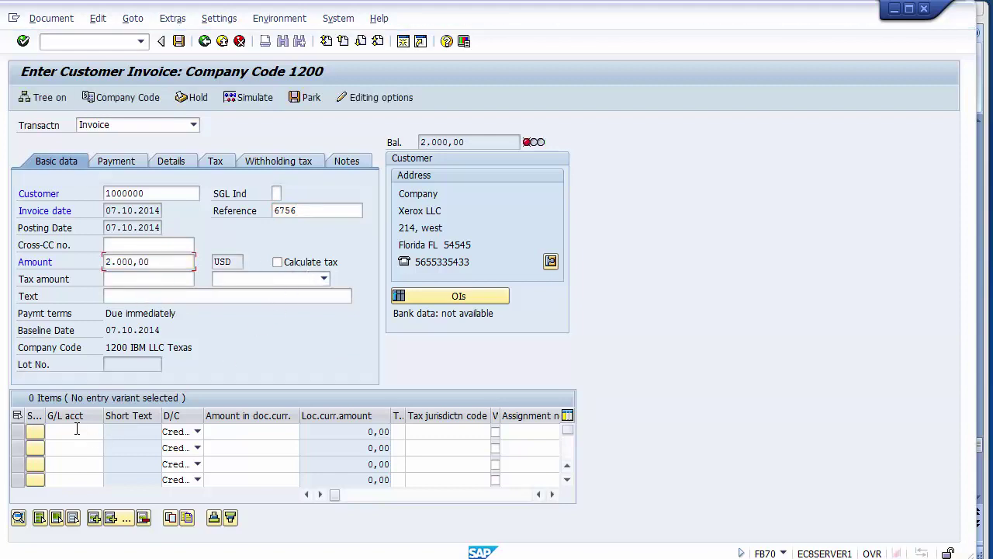
{"action": "left_click", "coordinate": [63, 483]}
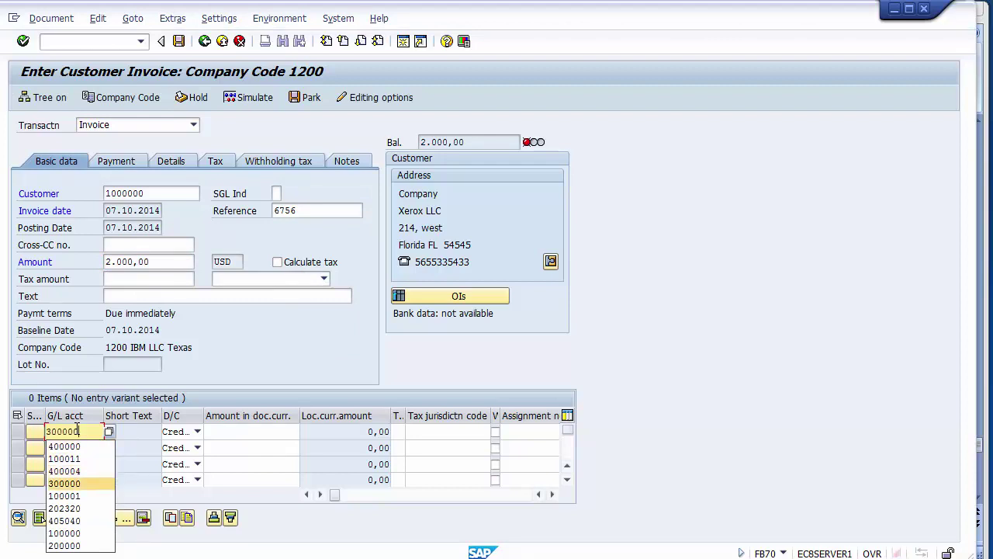
{"action": "left_click", "coordinate": [236, 432]}
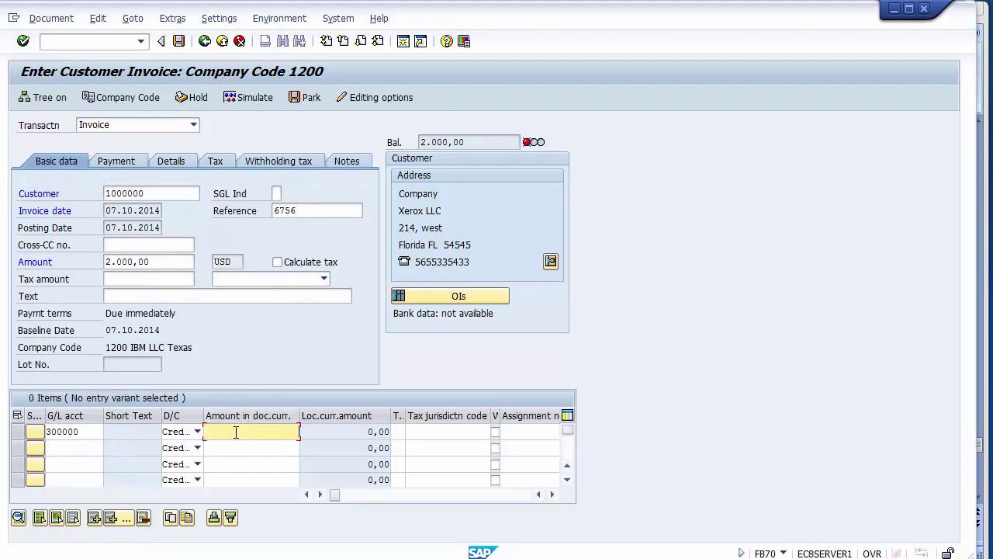
{"action": "type", "text": "2000"}
{"action": "key", "text": "Return"}
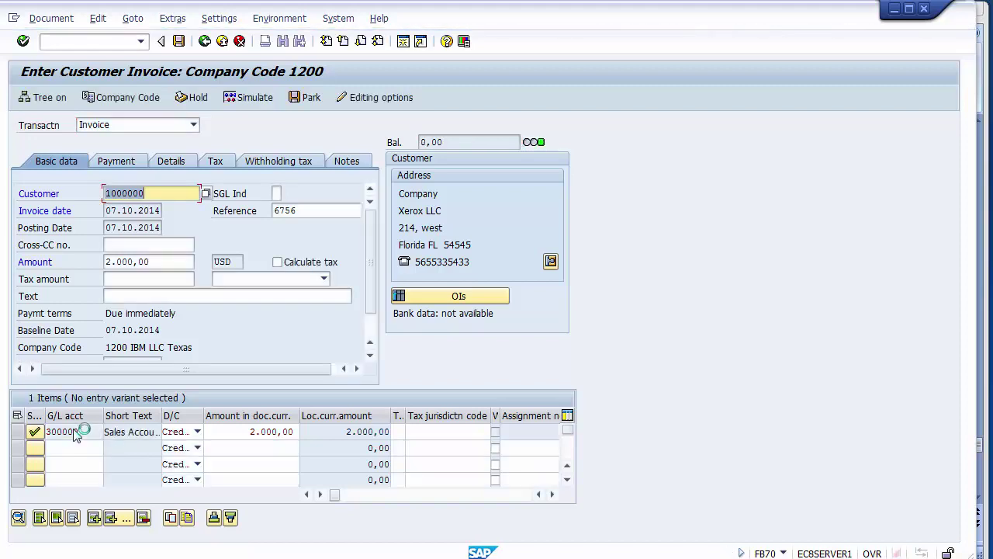
Assign business area 1210 to the sales account line item
{"action": "left_click", "coordinate": [422, 432]}
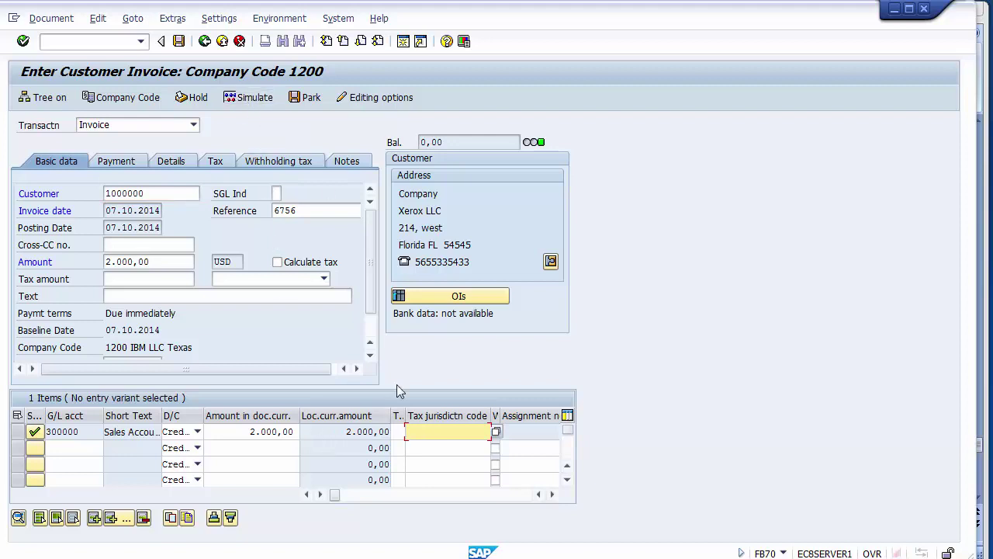
{"action": "key", "text": "Tab"}
{"action": "key", "text": "Tab"}
{"action": "key", "text": "Tab"}
{"action": "key", "text": "Tab"}
{"action": "key", "text": "Tab"}
{"action": "key", "text": "Tab"}
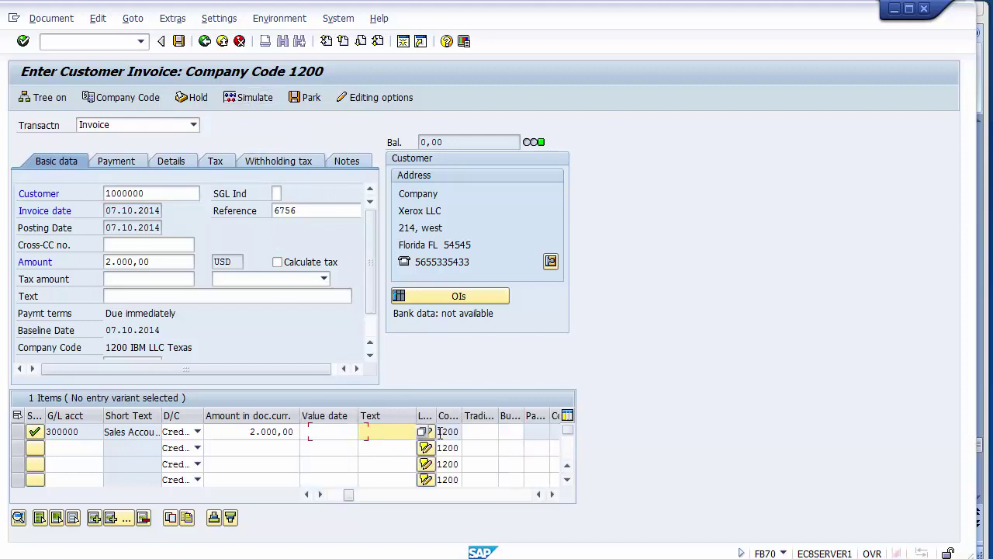
{"action": "key", "text": "Down"}
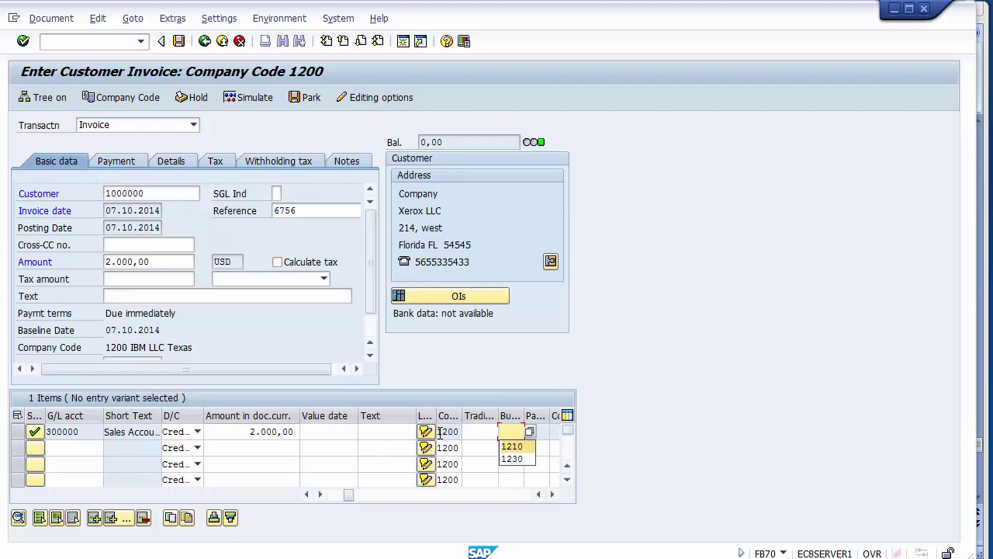
{"action": "key", "text": "Return"}
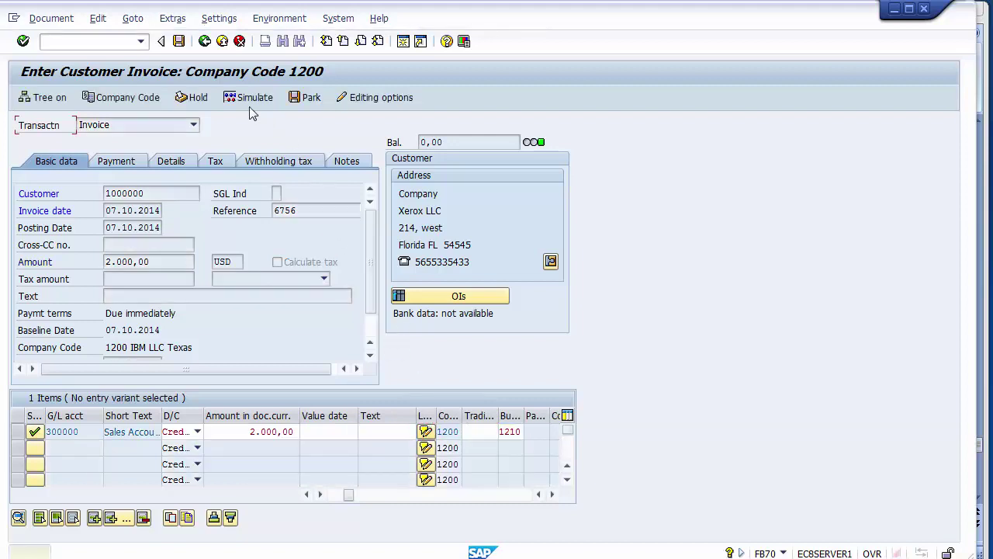
Simulate the customer invoice, accepting the tax code warnings, and post the document
{"action": "left_click", "coordinate": [248, 98]}
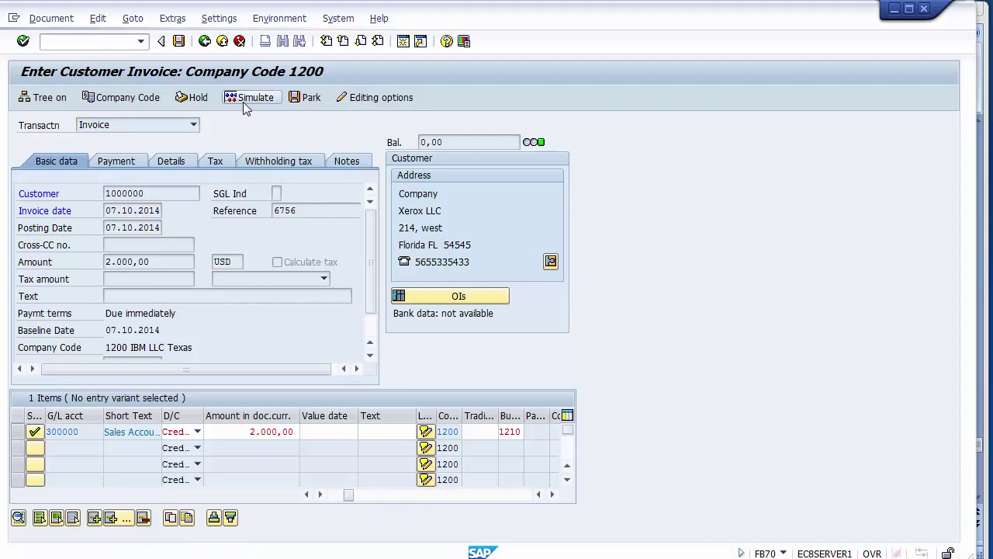
{"action": "left_click", "coordinate": [243, 102]}
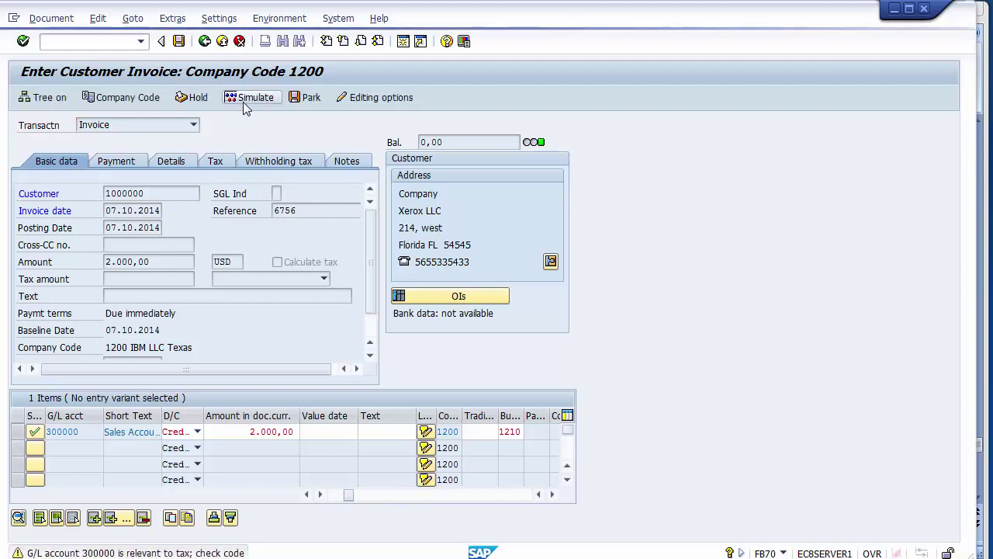
{"action": "left_click", "coordinate": [243, 102]}
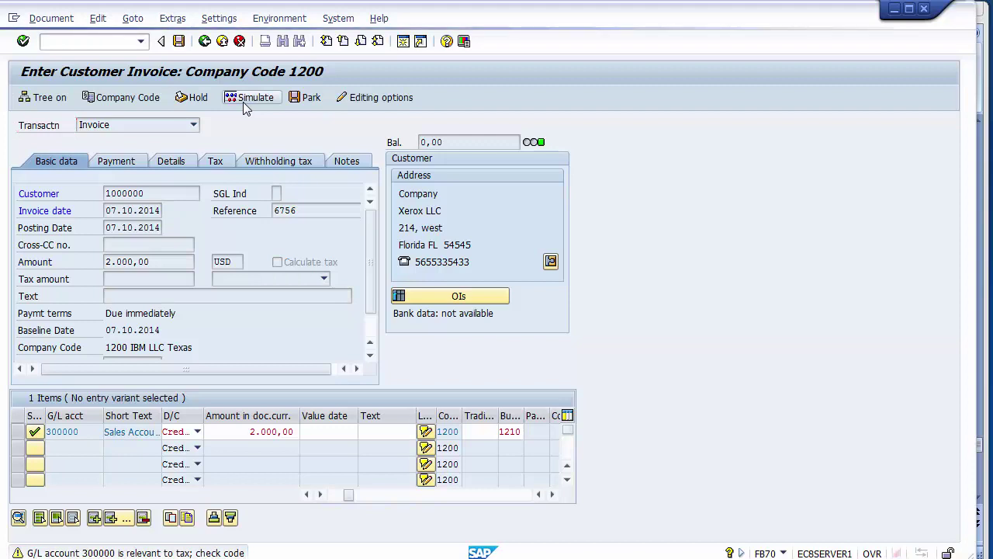
{"action": "left_click", "coordinate": [243, 101]}
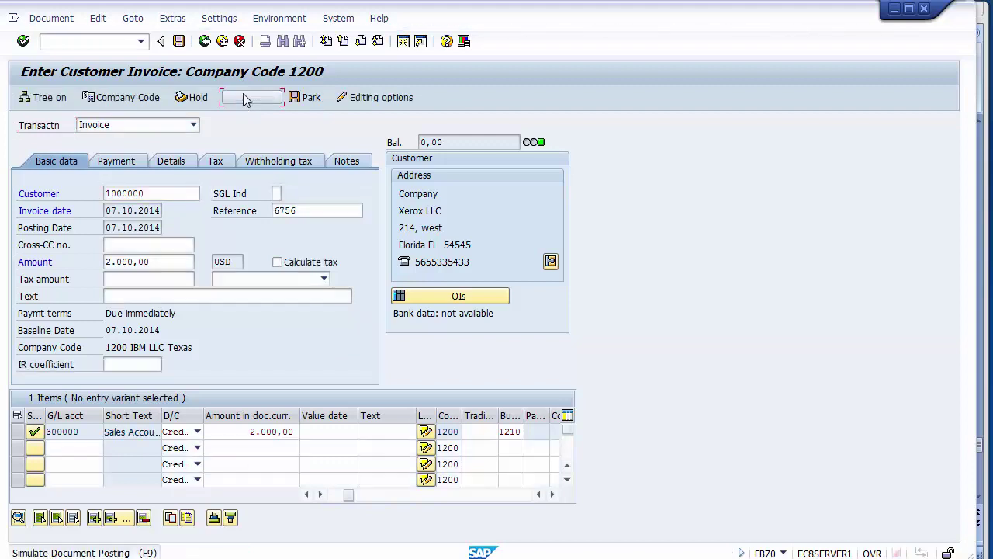
{"action": "left_click", "coordinate": [245, 99]}
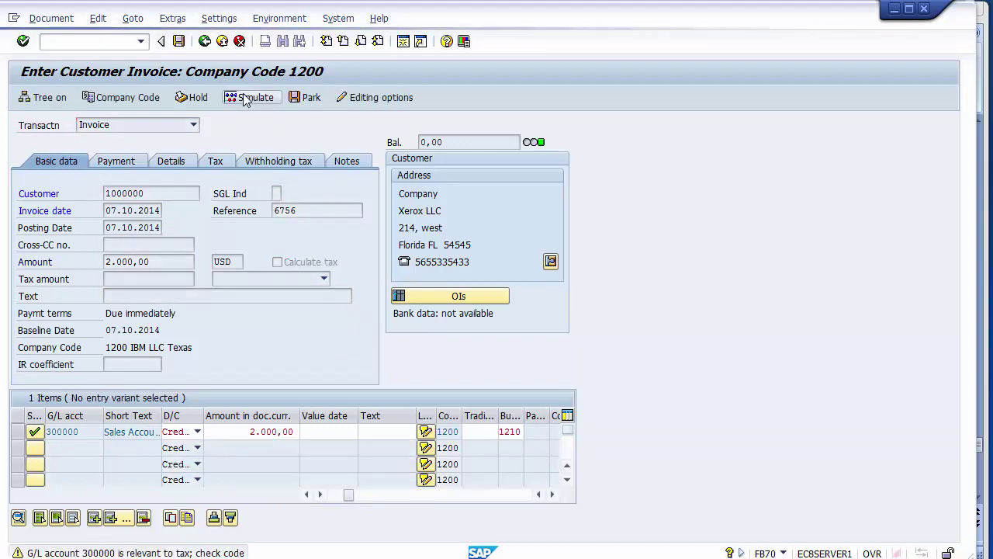
{"action": "left_click", "coordinate": [245, 100]}
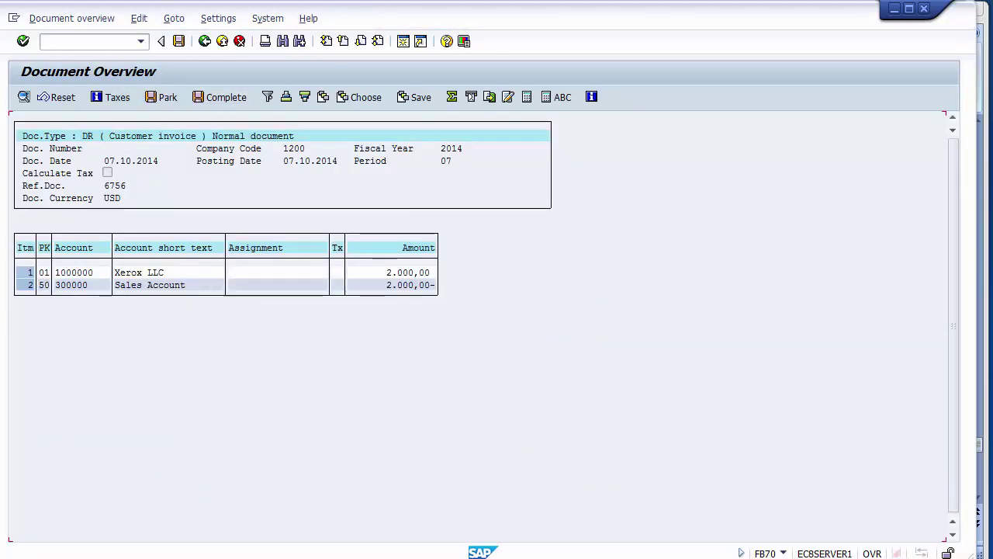
{"action": "left_click", "coordinate": [180, 41]}
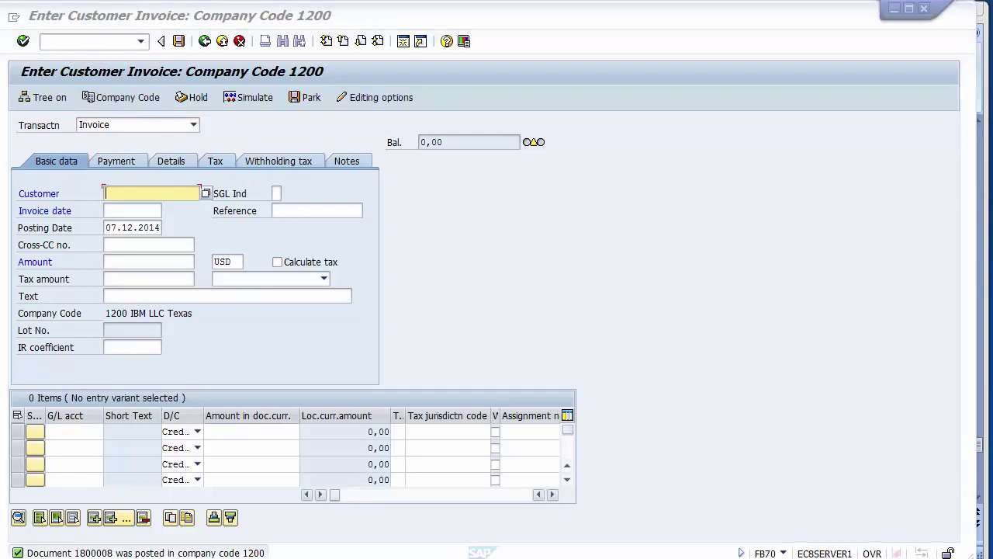
Display Xerox LLC's open line items in company code 1200 with transaction FBL5N and check the account total
{"action": "key", "text": "alt+Tab"}
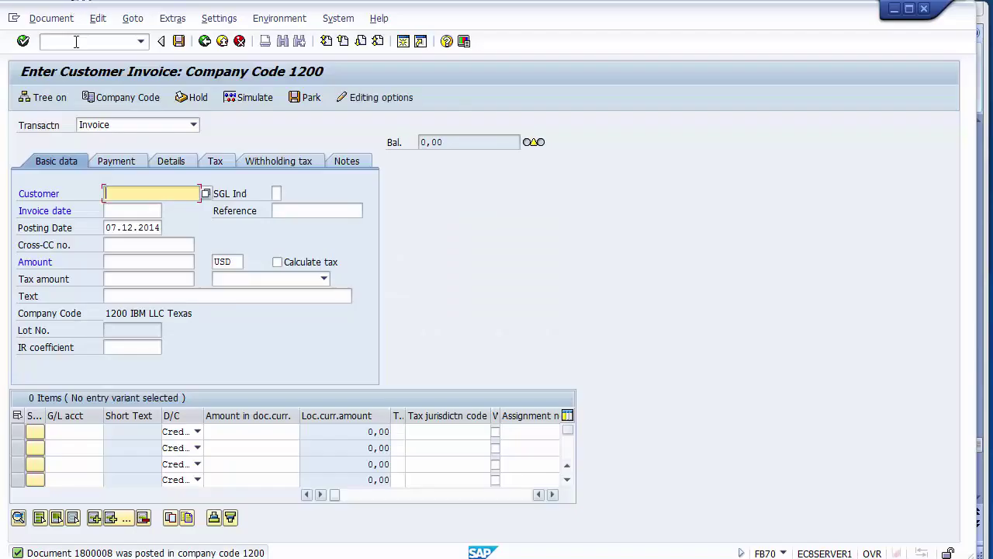
{"action": "left_click", "coordinate": [76, 42]}
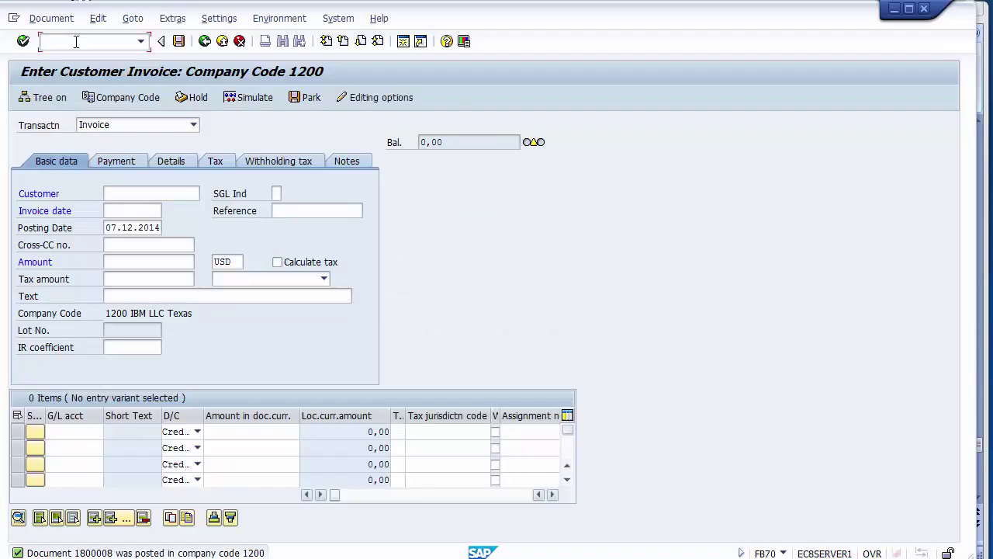
{"action": "type", "text": "/n"}
{"action": "type", "text": "fb"}
{"action": "type", "text": "70"}
{"action": "key", "text": "Return"}
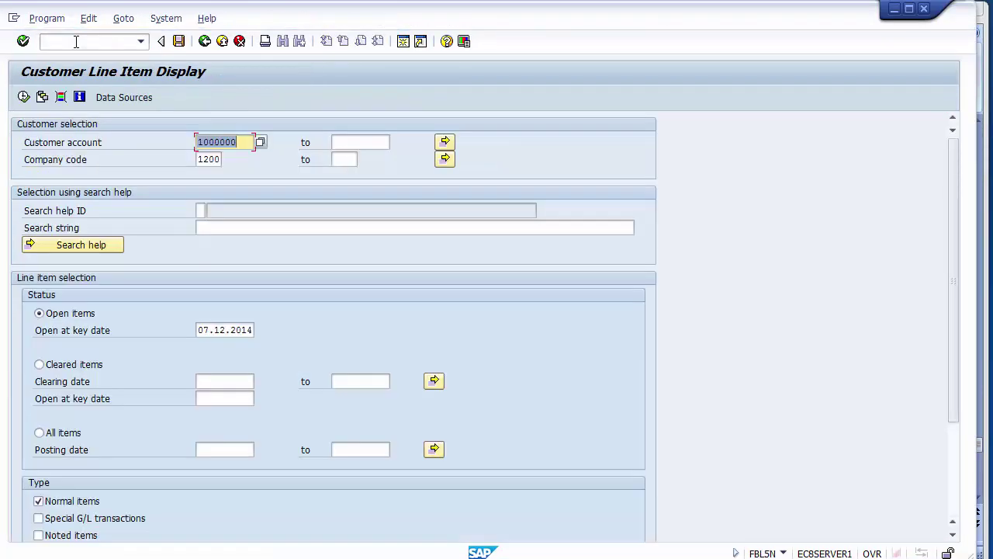
{"action": "left_click", "coordinate": [23, 97]}
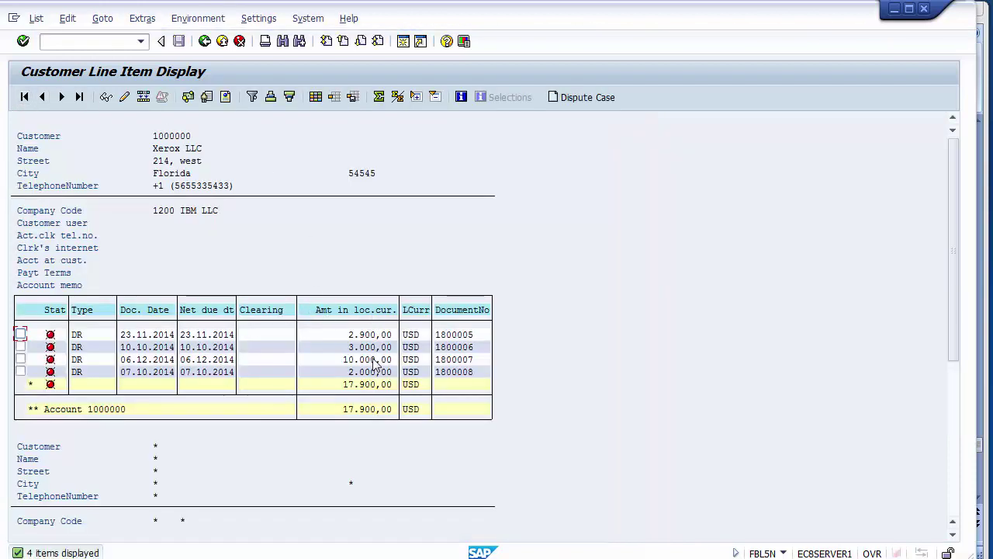
{"action": "left_click", "coordinate": [367, 414]}
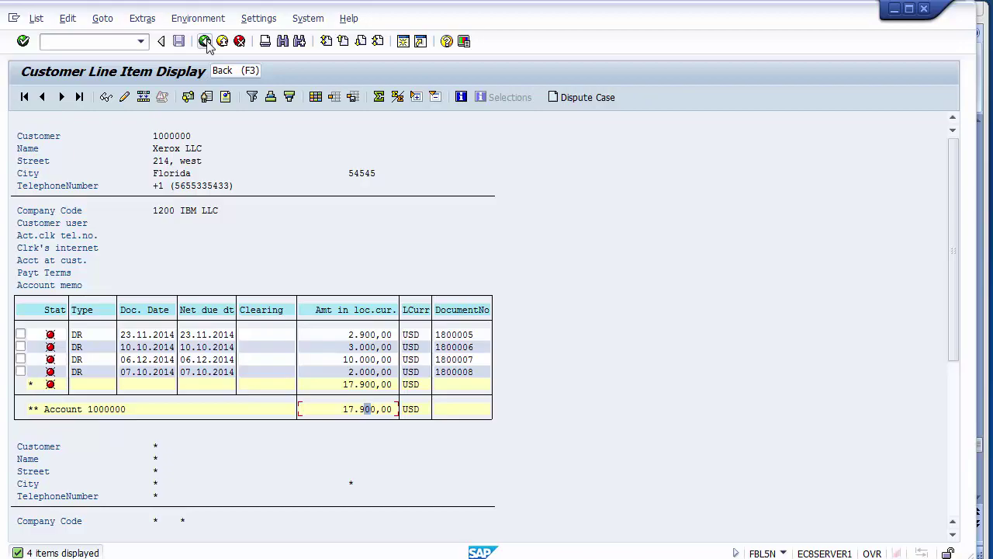
Switch to the SAP Dunning presentation in PowerPoint and review the Unit Testing and Dunning Run (F150) slides
{"action": "key", "text": "alt+Tab"}
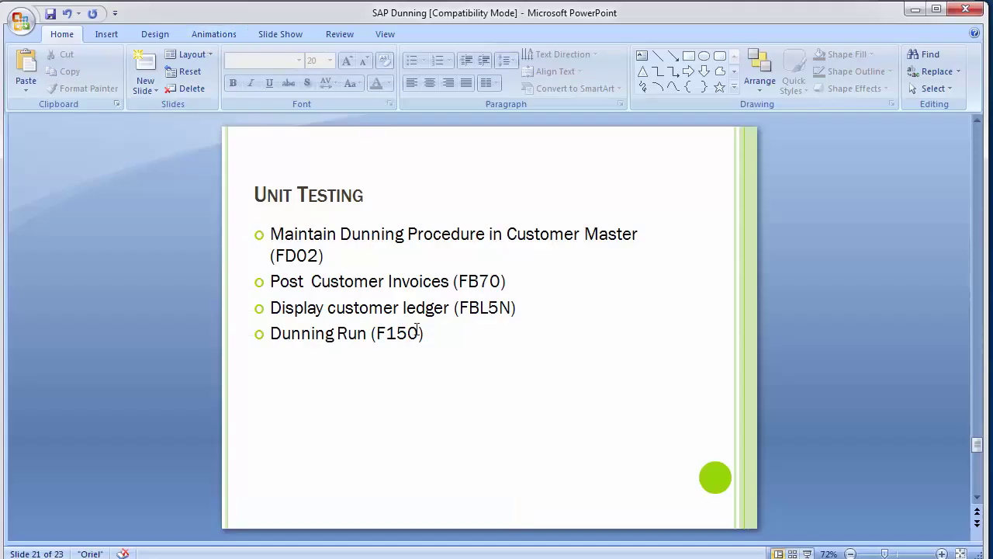
{"action": "mouse_move", "coordinate": [444, 341]}
{"action": "left_mouse_down"}
{"action": "mouse_move", "coordinate": [333, 335]}
{"action": "mouse_move", "coordinate": [260, 343]}
{"action": "left_mouse_up"}
{"action": "left_click", "coordinate": [85, 255]}
{"action": "key", "text": "alt+Tab"}
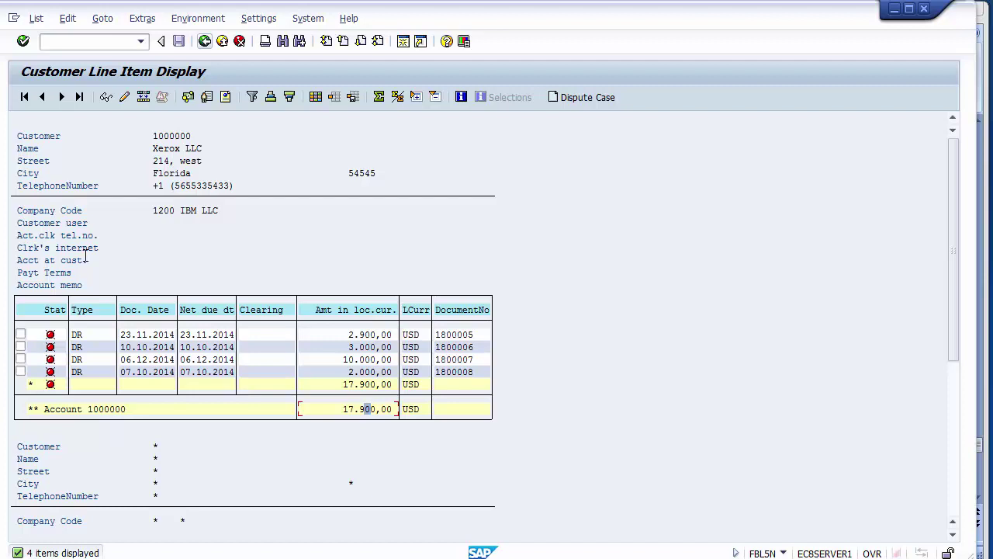
{"action": "key", "text": "alt+Tab"}
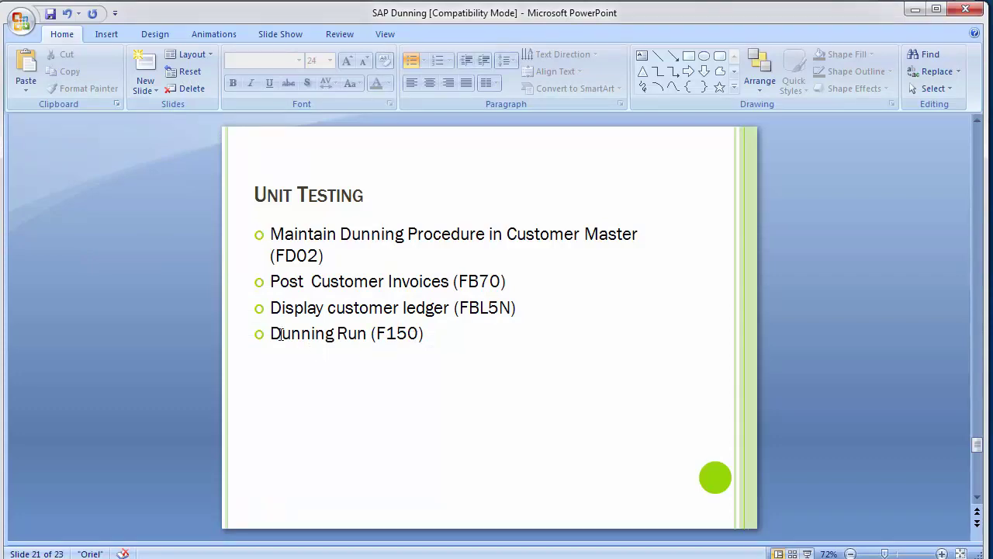
{"action": "key", "text": "alt+Tab"}
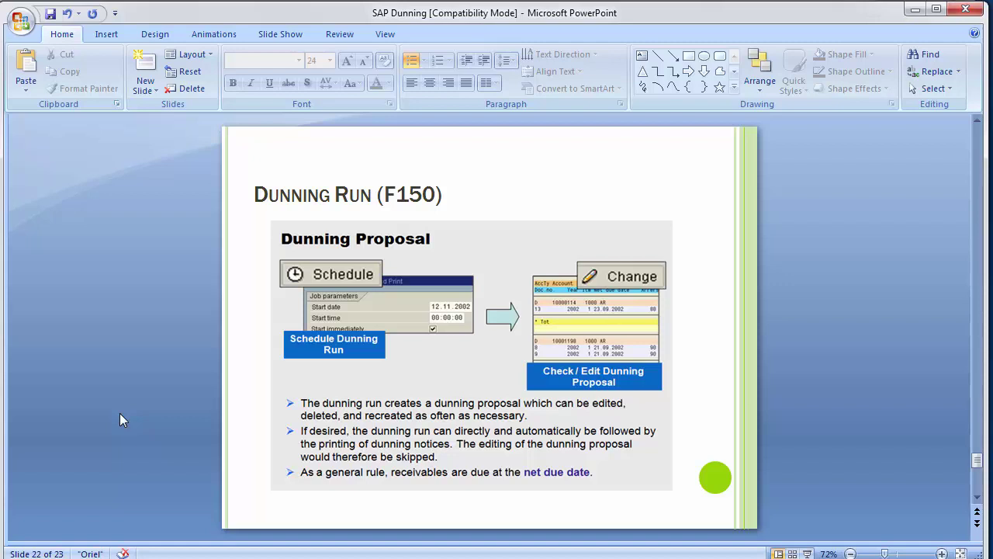
{"action": "key", "text": "Tab"}
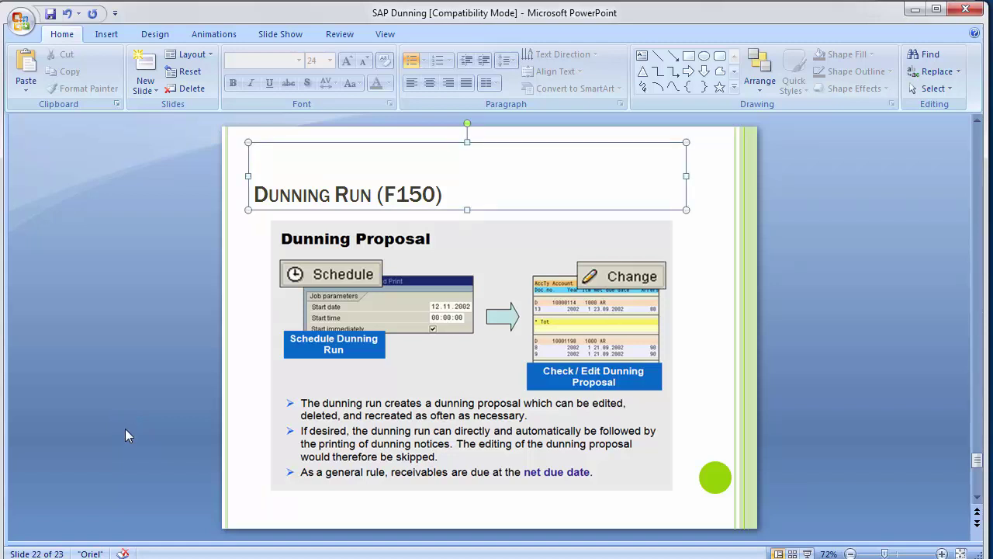
Switch to the SAP Easy Access session and start the dunning run with transaction F150
{"action": "left_click", "coordinate": [328, 525]}
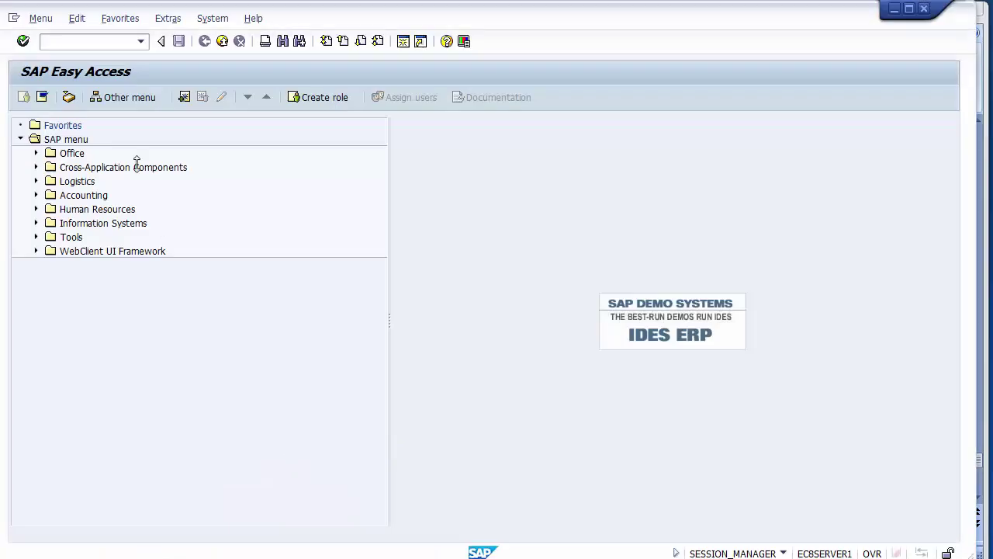
{"action": "left_click", "coordinate": [66, 40]}
{"action": "type", "text": "F150"}
{"action": "key", "text": "Return"}
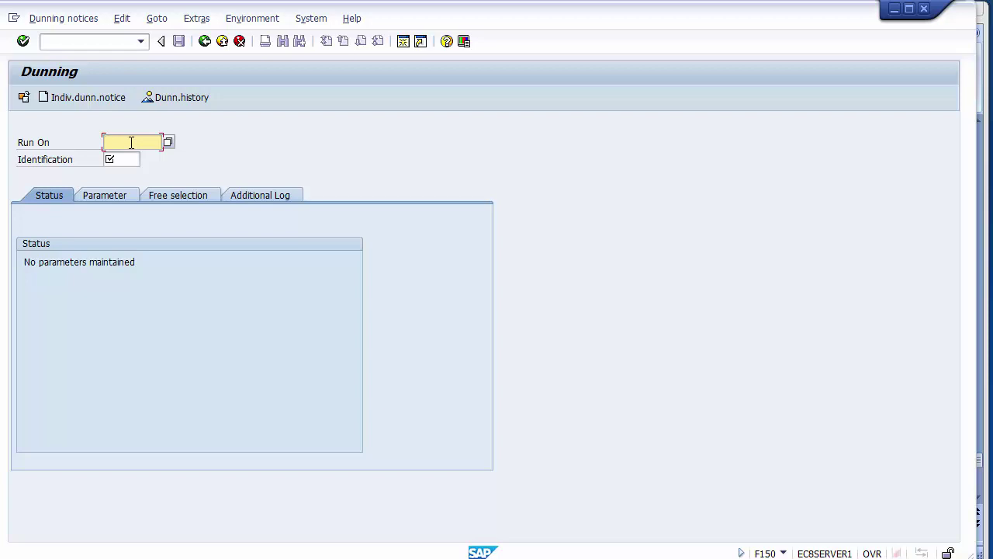
Set the dunning run date to 30.11.2014 and its identification to TEST
{"action": "type", "text": "30"}
{"action": "key", "text": "Down"}
{"action": "key", "text": "Return"}
{"action": "left_click", "coordinate": [131, 159]}
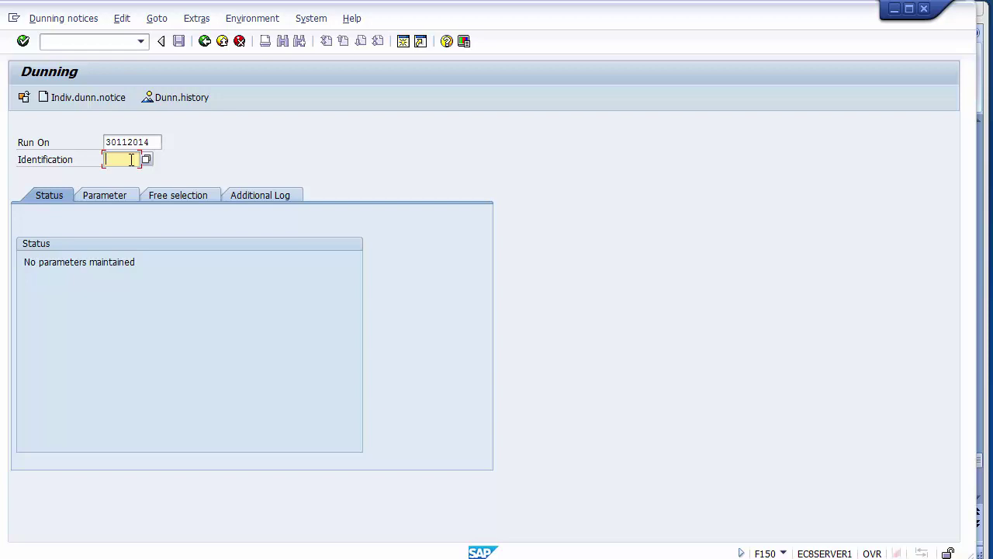
{"action": "type", "text": "T"}
{"action": "key", "text": "Down"}
{"action": "key", "text": "Return"}
In the dunning run parameters, enter 30112014 as both the dunning date and the documents posted up to date
{"action": "left_click", "coordinate": [104, 196]}
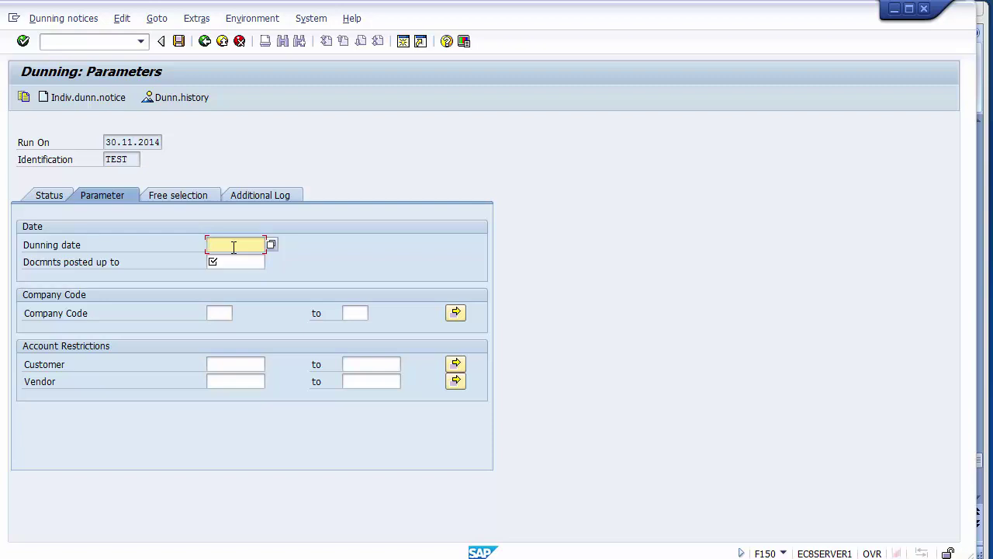
{"action": "type", "text": "30112014"}
{"action": "left_click", "coordinate": [239, 261]}
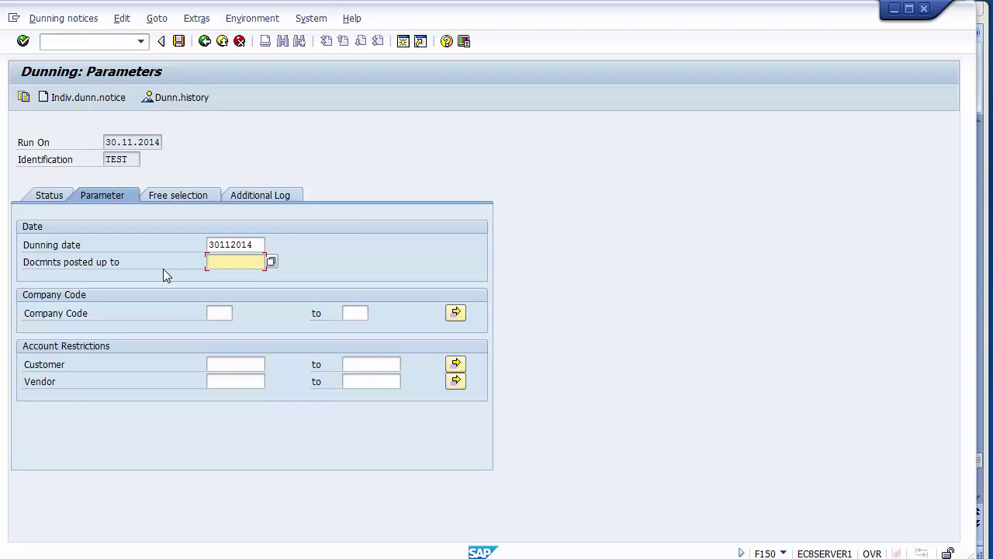
{"action": "type", "text": "30112"}
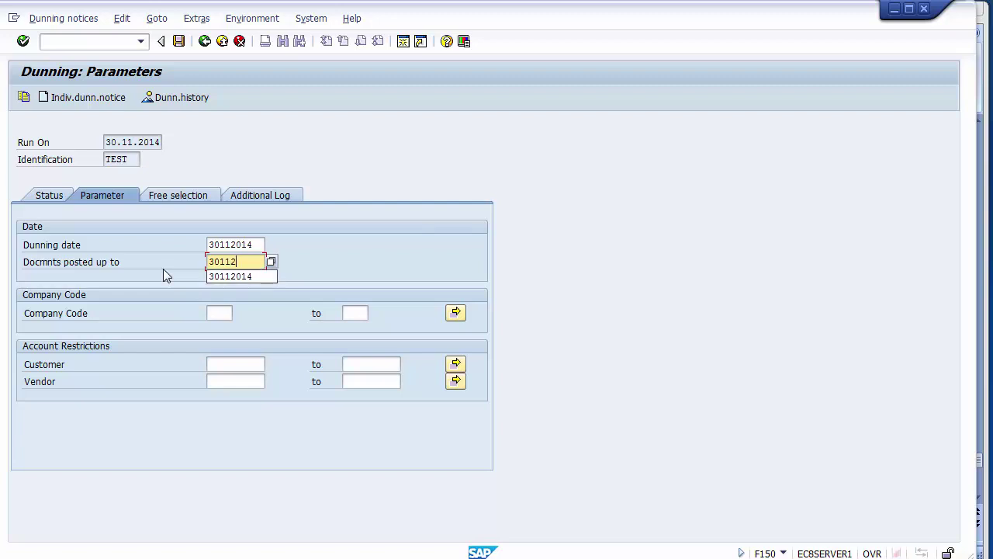
{"action": "type", "text": "014"}
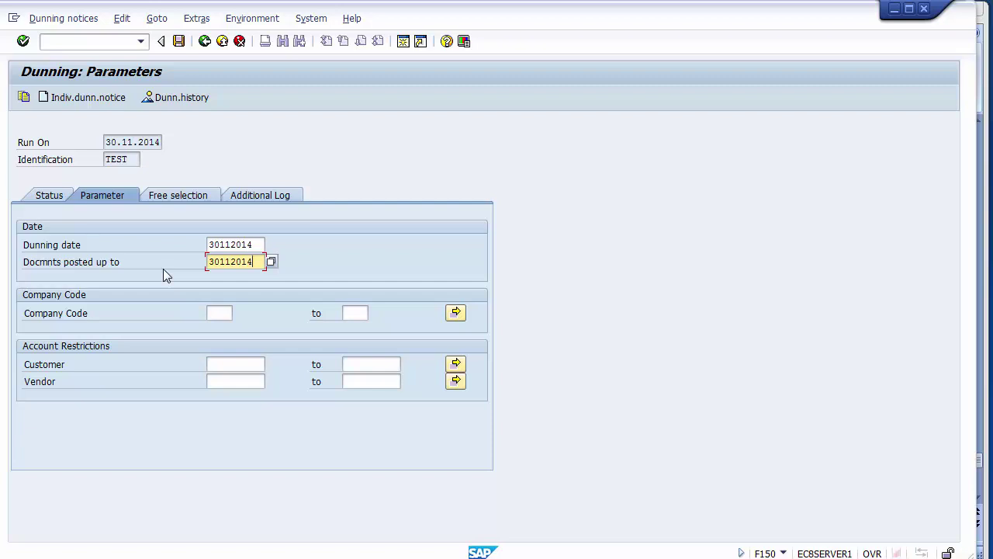
Restrict the dunning run to company code 1200 and enter the test customer's number as both ends of the customer range
{"action": "left_click", "coordinate": [220, 312]}
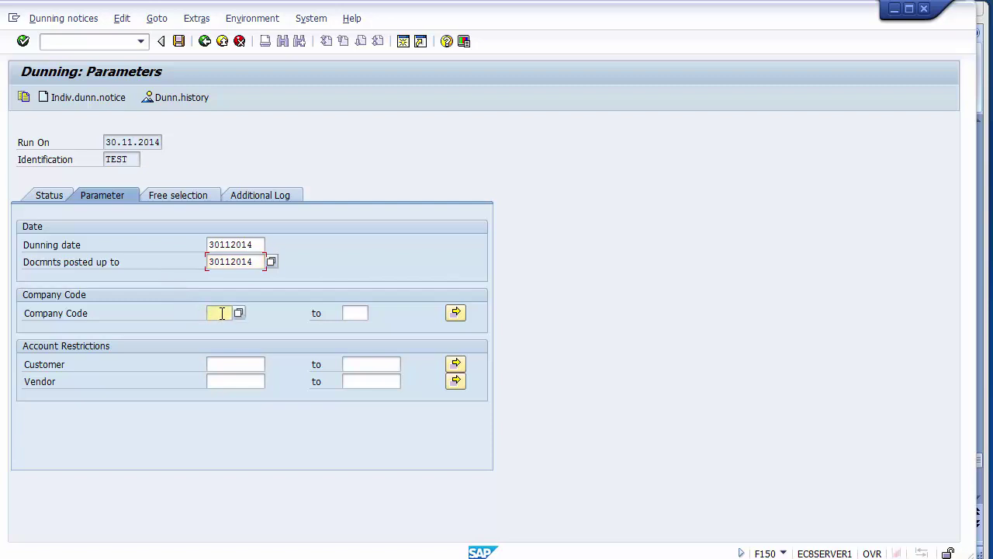
{"action": "type", "text": "1200"}
{"action": "left_click", "coordinate": [236, 368]}
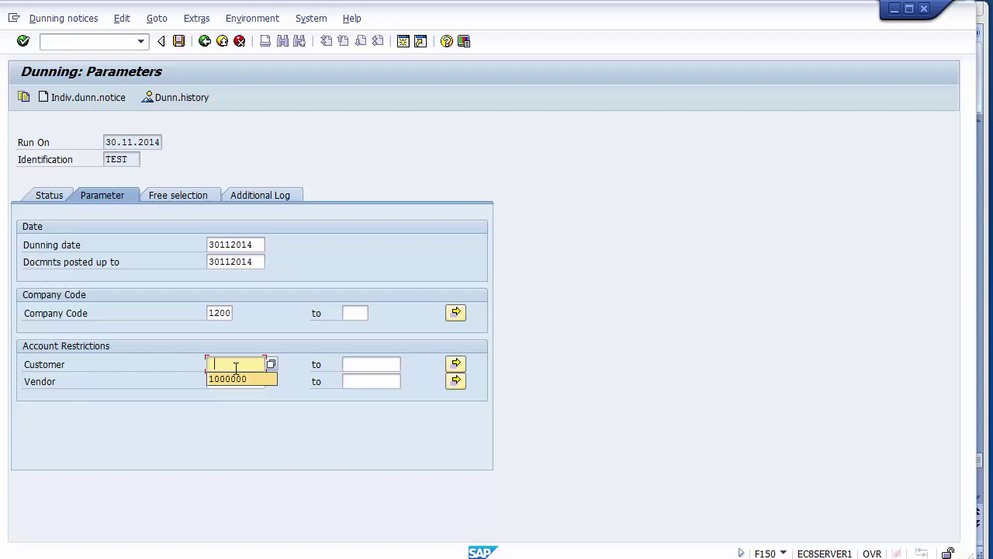
{"action": "key", "text": "Down"}
{"action": "key", "text": "Return"}
{"action": "key", "text": "Tab"}
{"action": "key", "text": "Down"}
{"action": "key", "text": "Return"}
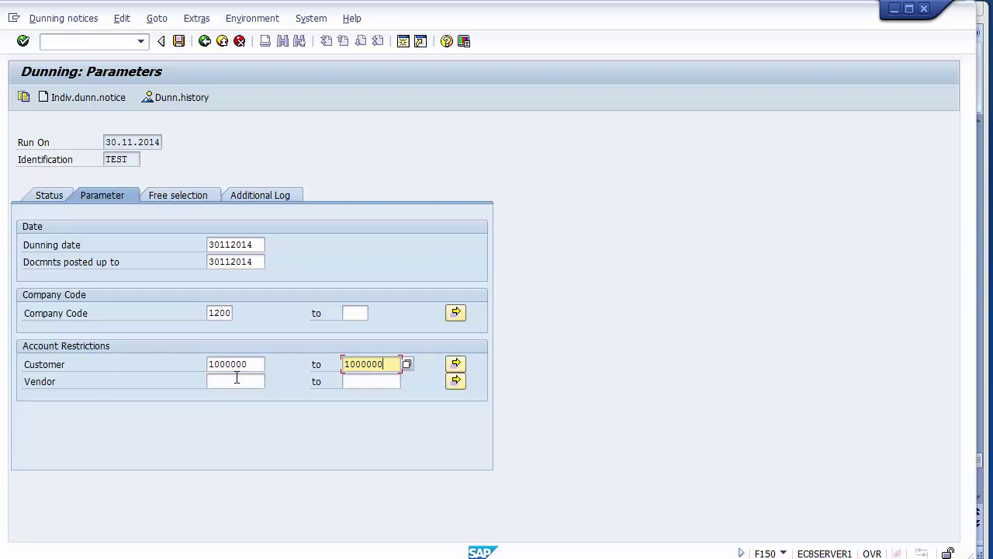
{"action": "left_click", "coordinate": [237, 378]}
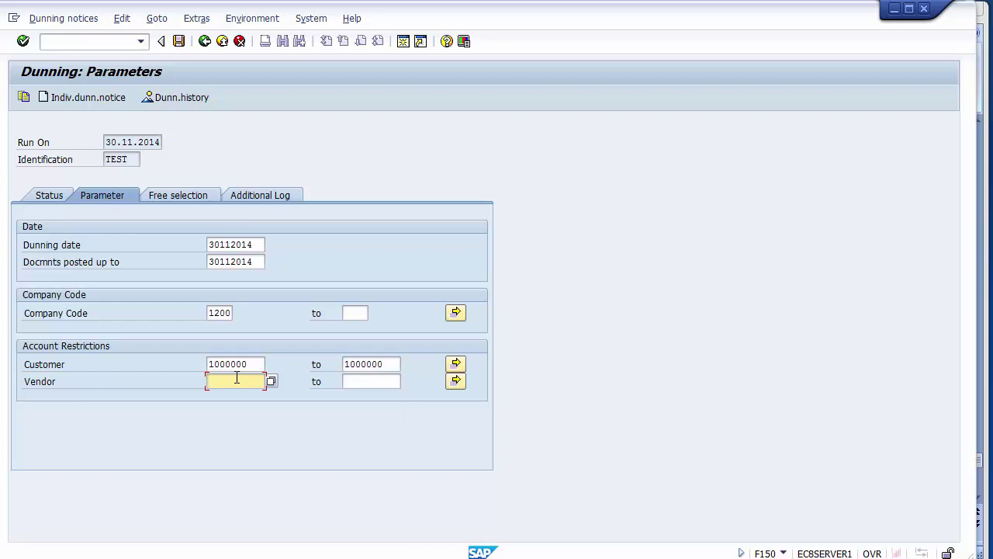
Leave the free selections empty, enter the same customer number as the additional log range, and save the run parameters
{"action": "left_click", "coordinate": [179, 197]}
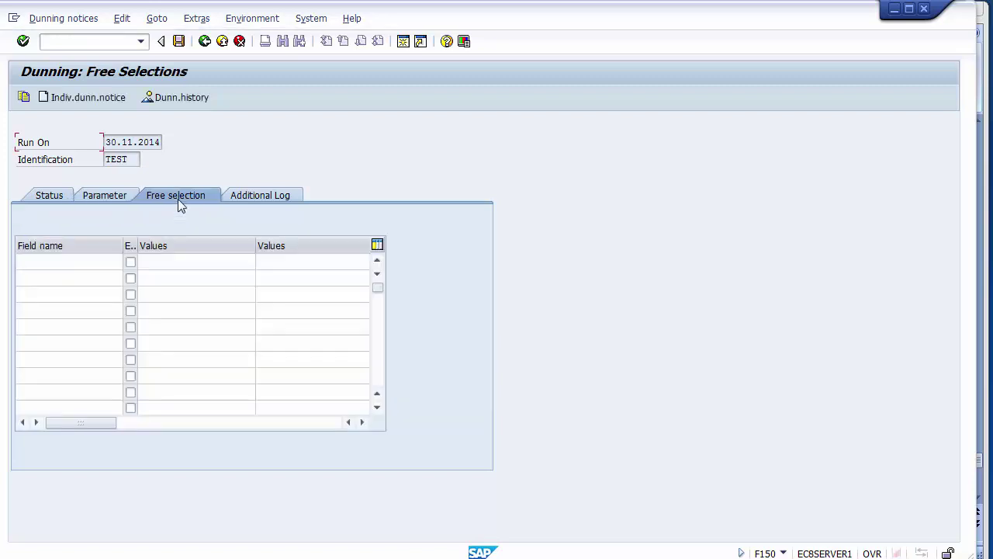
{"action": "left_click", "coordinate": [258, 196]}
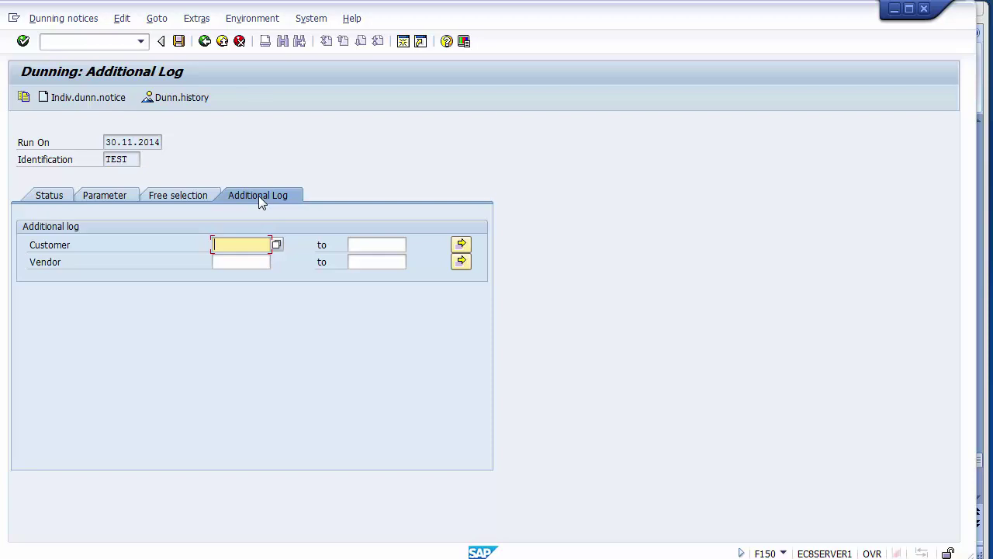
{"action": "key", "text": "Down"}
{"action": "key", "text": "Return"}
{"action": "key", "text": "Tab"}
{"action": "key", "text": "Down"}
{"action": "key", "text": "Return"}
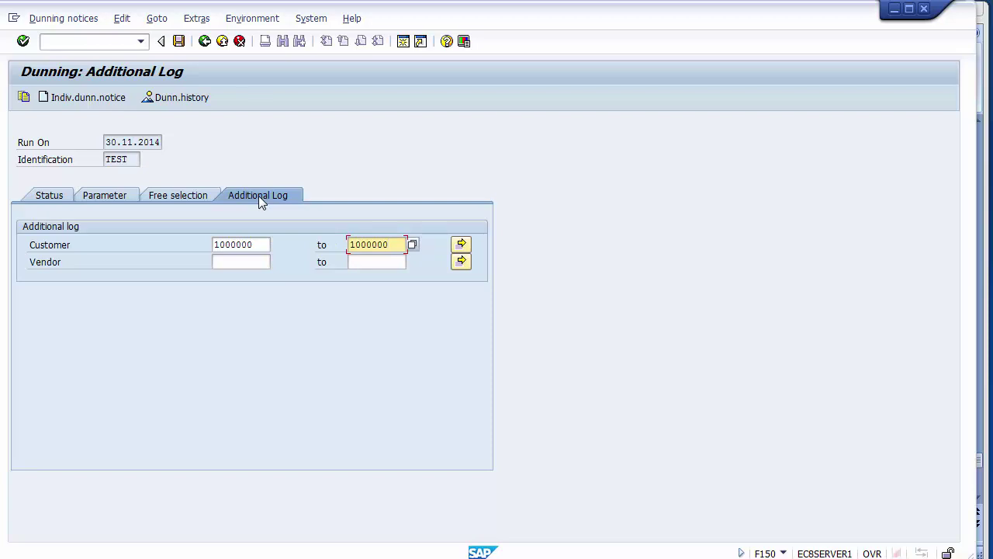
{"action": "left_click", "coordinate": [181, 45]}
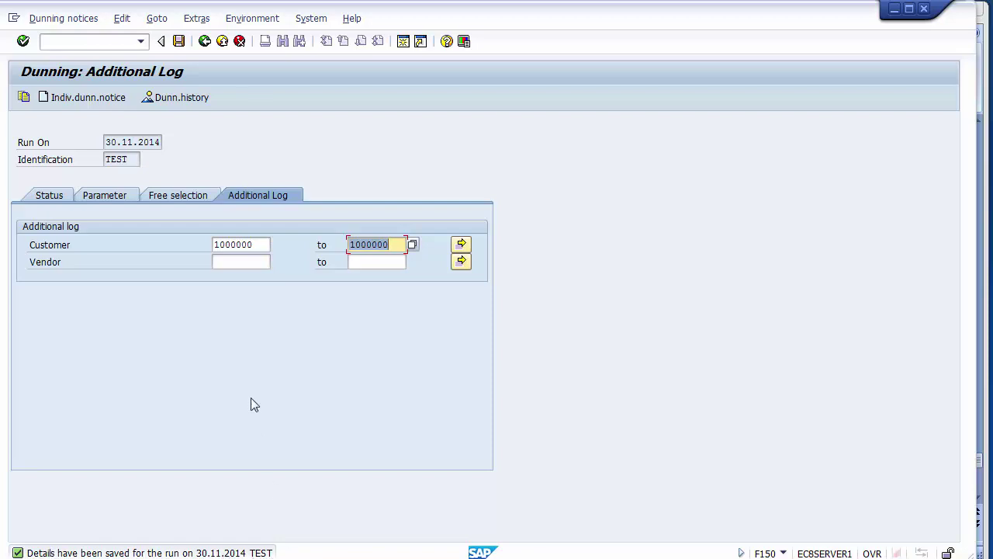
From the run's status view, begin scheduling the dunning run with LP01 as the output device
{"action": "left_click", "coordinate": [49, 195]}
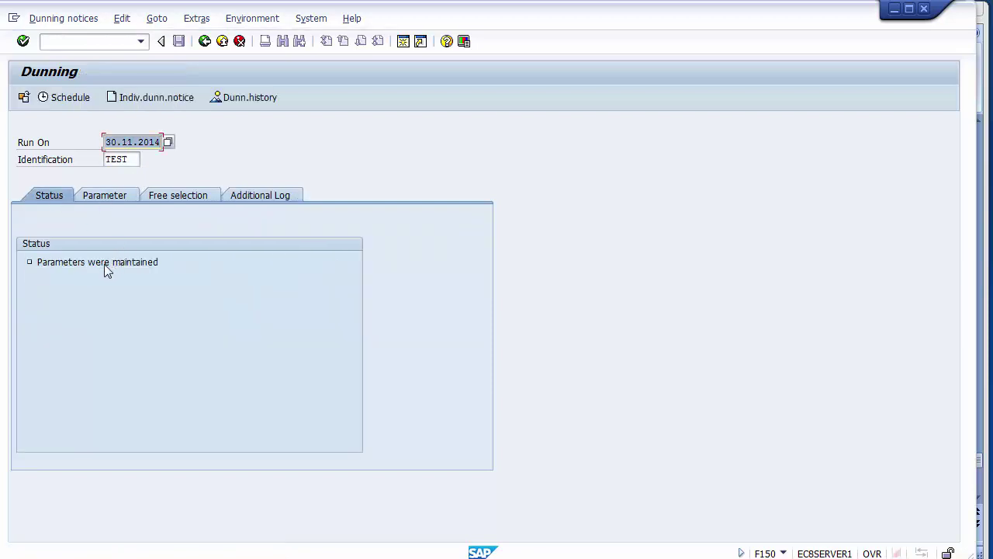
{"action": "left_click", "coordinate": [107, 270]}
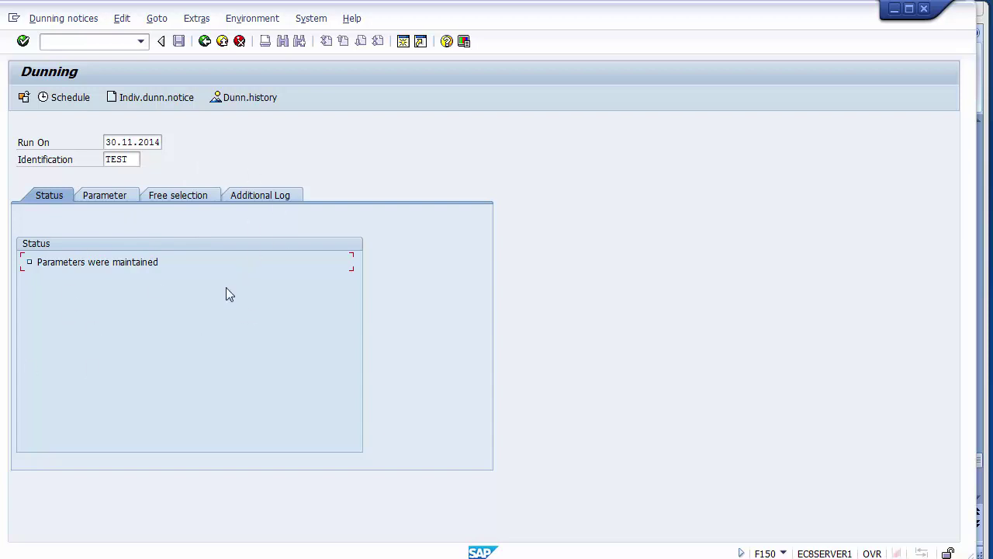
{"action": "left_click", "coordinate": [64, 98]}
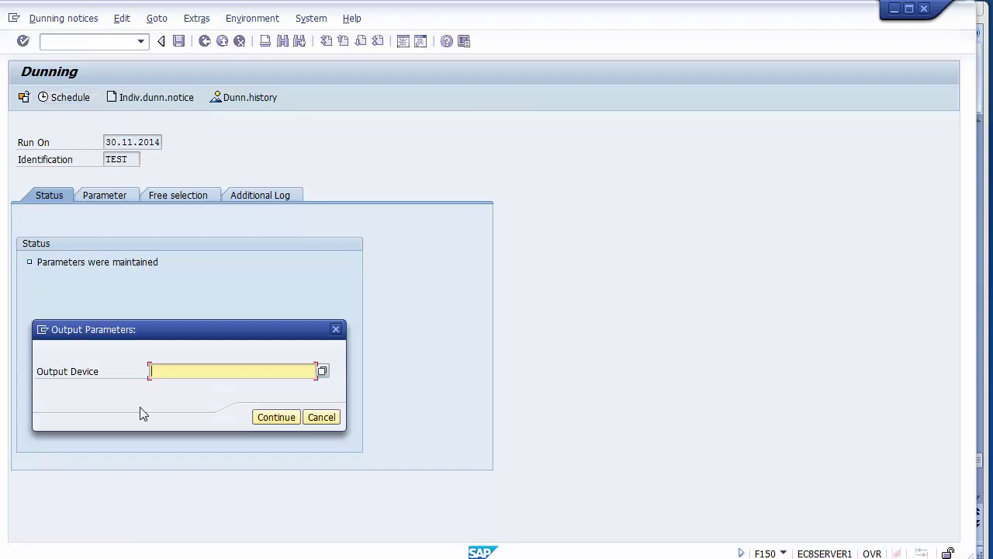
{"action": "left_click_drag", "start_coordinate": [159, 335], "coordinate": [221, 109]}
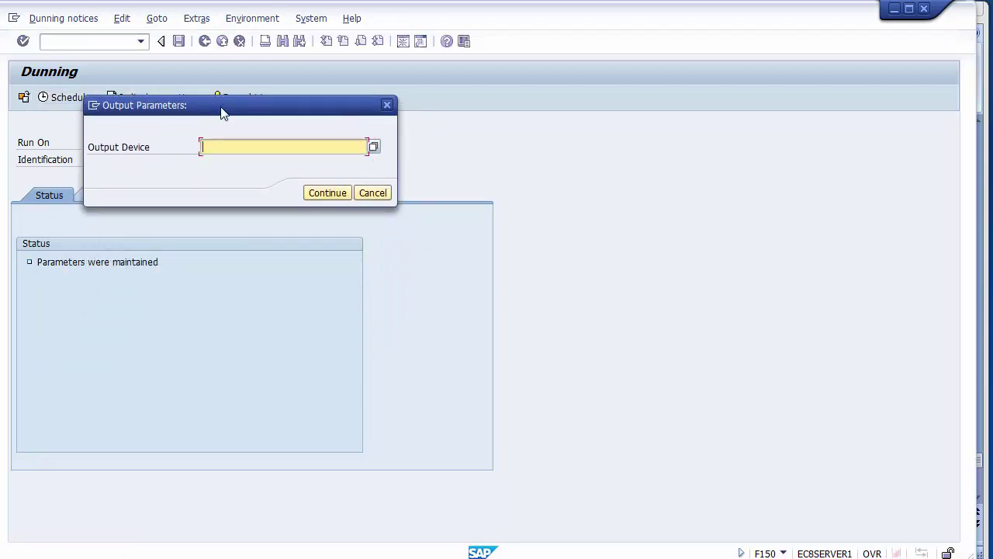
{"action": "left_click", "coordinate": [373, 147]}
{"action": "left_click", "coordinate": [373, 147]}
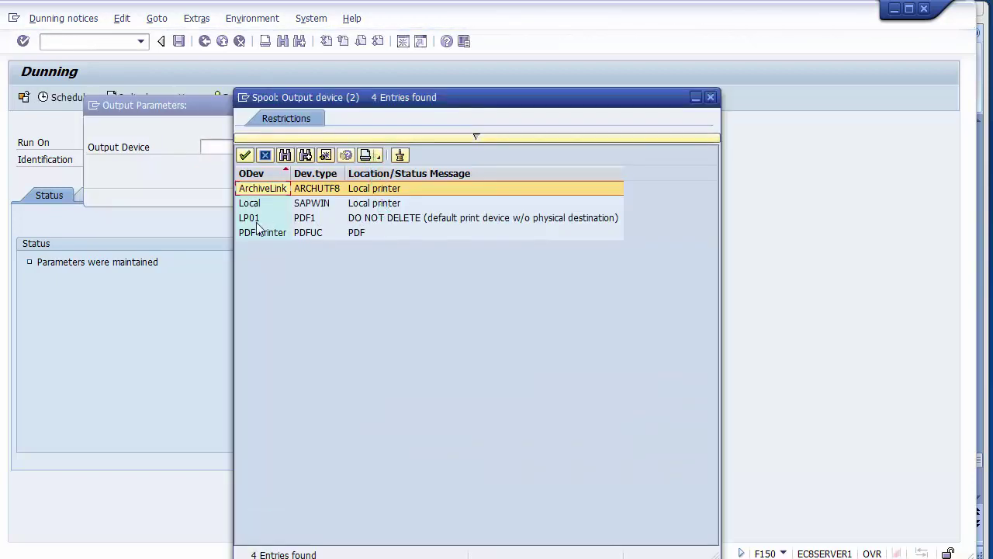
{"action": "left_click", "coordinate": [251, 220]}
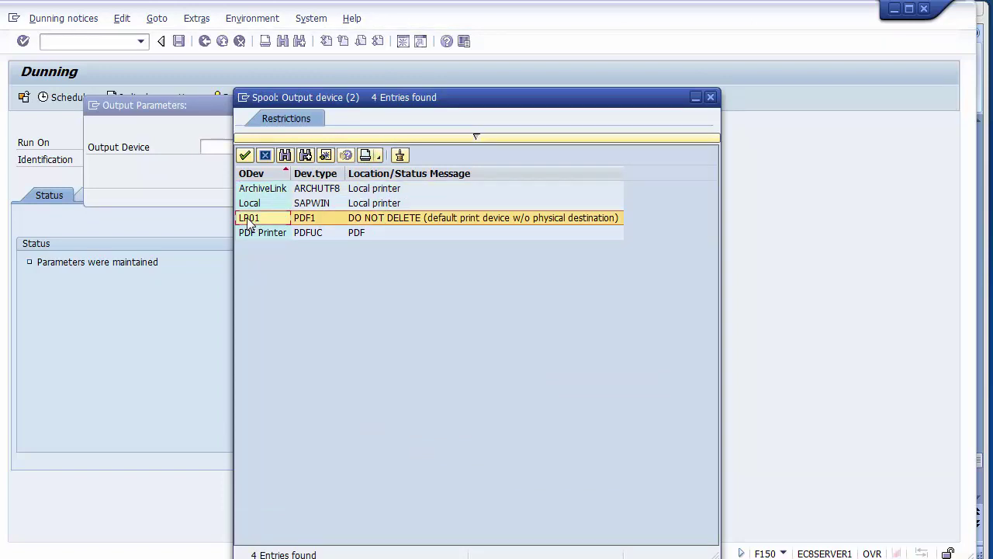
{"action": "double_click", "coordinate": [249, 220]}
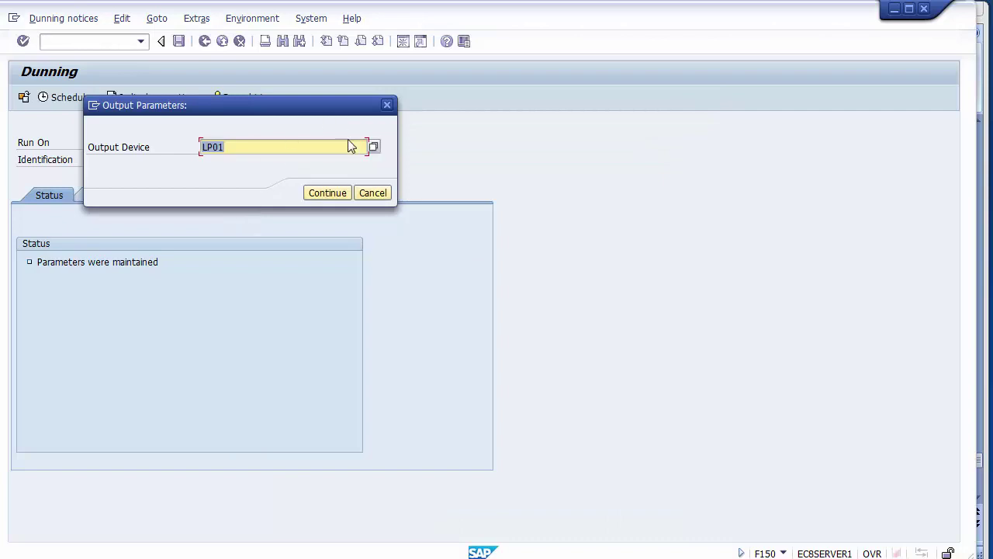
{"action": "left_click", "coordinate": [327, 194]}
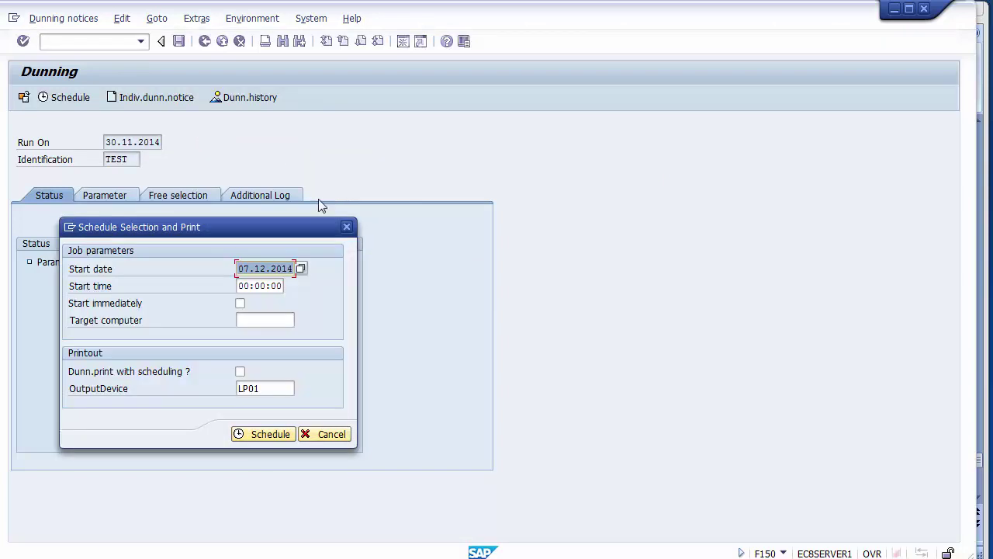
Set the start date of the dunning selection job to 30112014
{"action": "left_click_drag", "start_coordinate": [213, 223], "coordinate": [293, 149]}
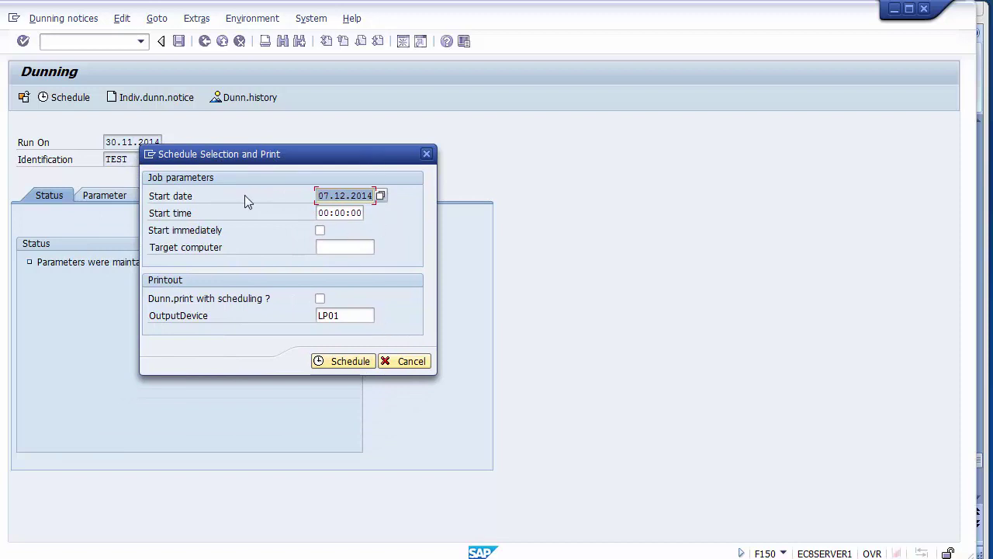
{"action": "left_click", "coordinate": [160, 199]}
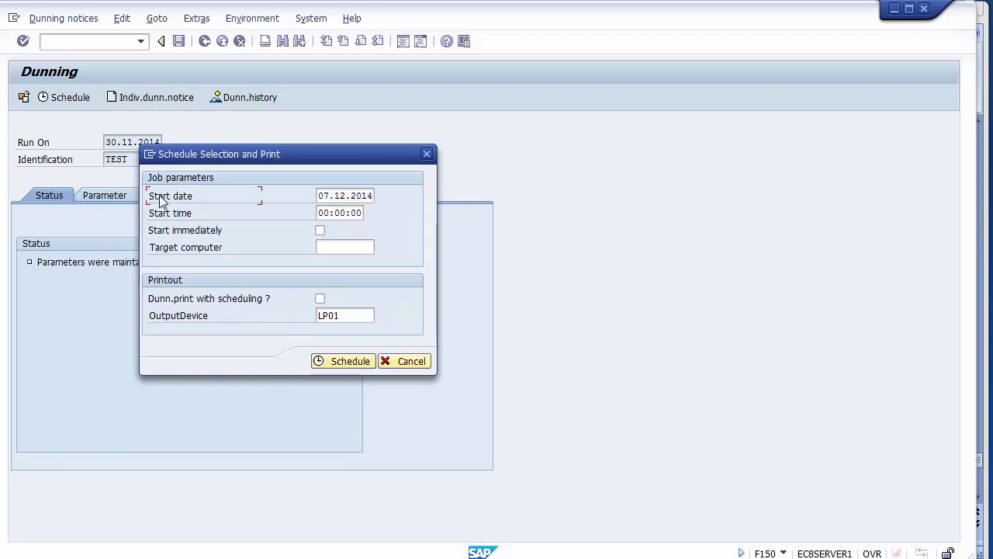
{"action": "left_click", "coordinate": [318, 196]}
{"action": "key", "text": "Delete"}
{"action": "key", "text": "Delete"}
{"action": "key", "text": "Delete"}
{"action": "key", "text": "Delete"}
{"action": "key", "text": "Delete"}
{"action": "key", "text": "Delete"}
{"action": "key", "text": "Delete"}
{"action": "key", "text": "Delete"}
{"action": "key", "text": "Delete"}
{"action": "key", "text": "Delete"}
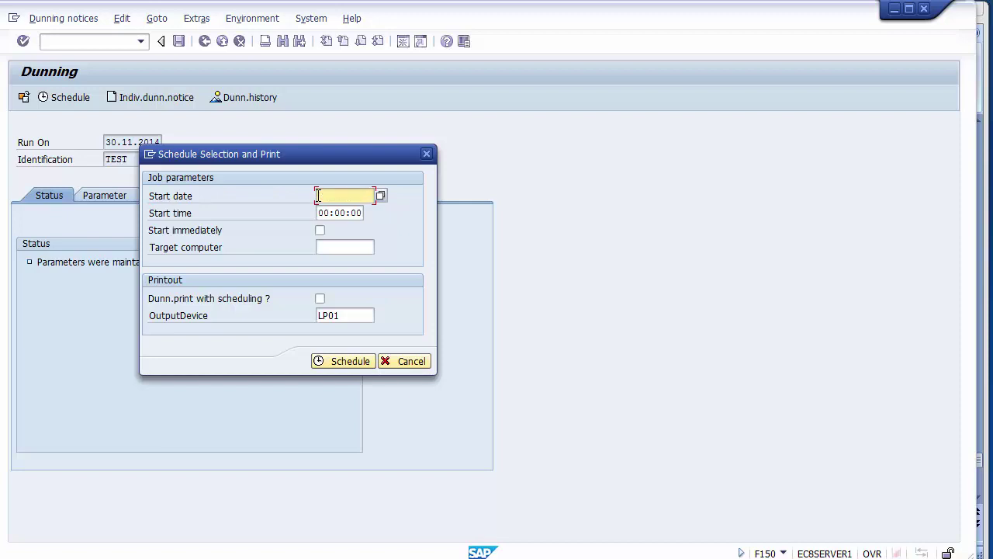
{"action": "type", "text": "30"}
{"action": "key", "text": "Down"}
{"action": "key", "text": "Return"}
Set the dunning selection job to start immediately and schedule it without dunning printout
{"action": "left_click", "coordinate": [319, 230]}
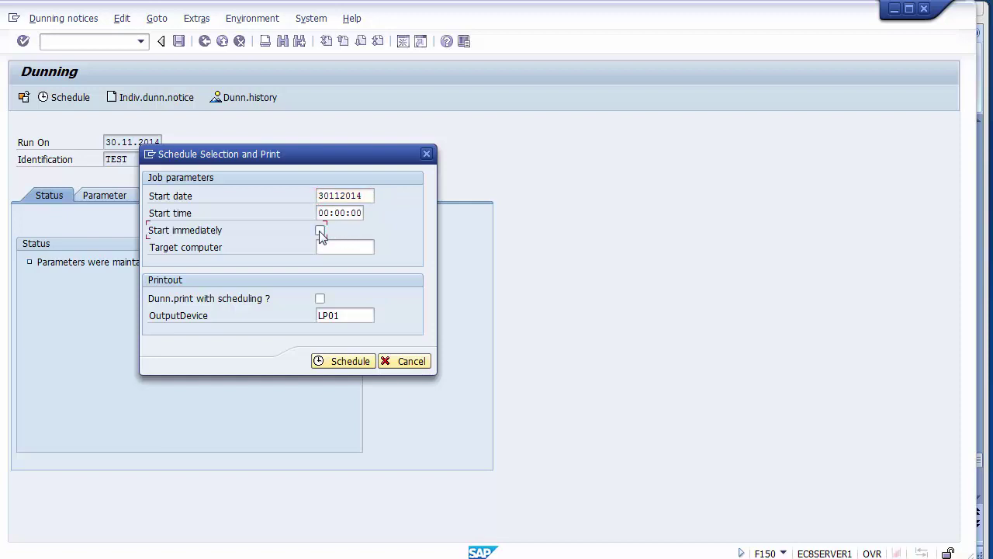
{"action": "left_click", "coordinate": [320, 230]}
{"action": "left_click", "coordinate": [338, 365]}
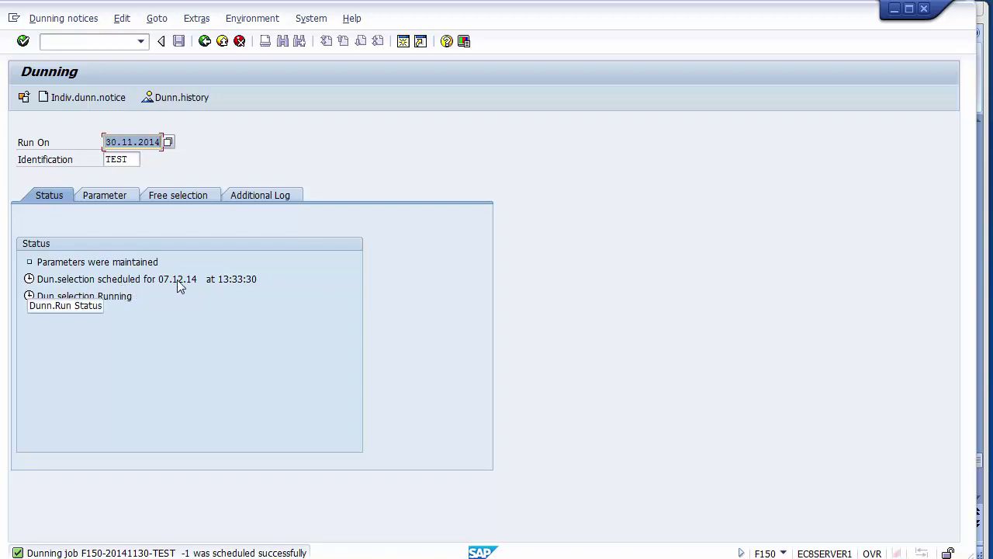
Refresh the dunning run status repeatedly to check whether the dunning selection has finished
{"action": "left_click", "coordinate": [241, 285]}
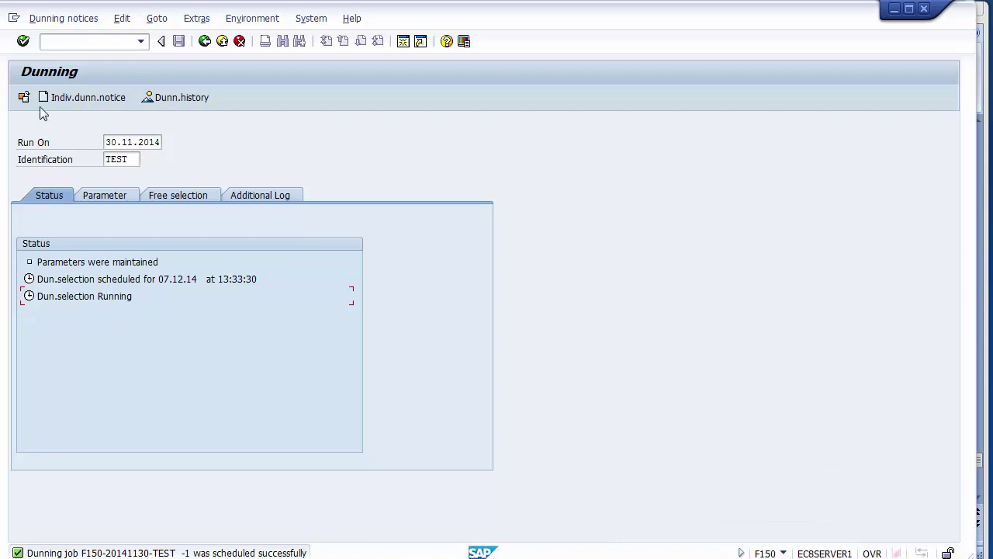
{"action": "left_click", "coordinate": [44, 21]}
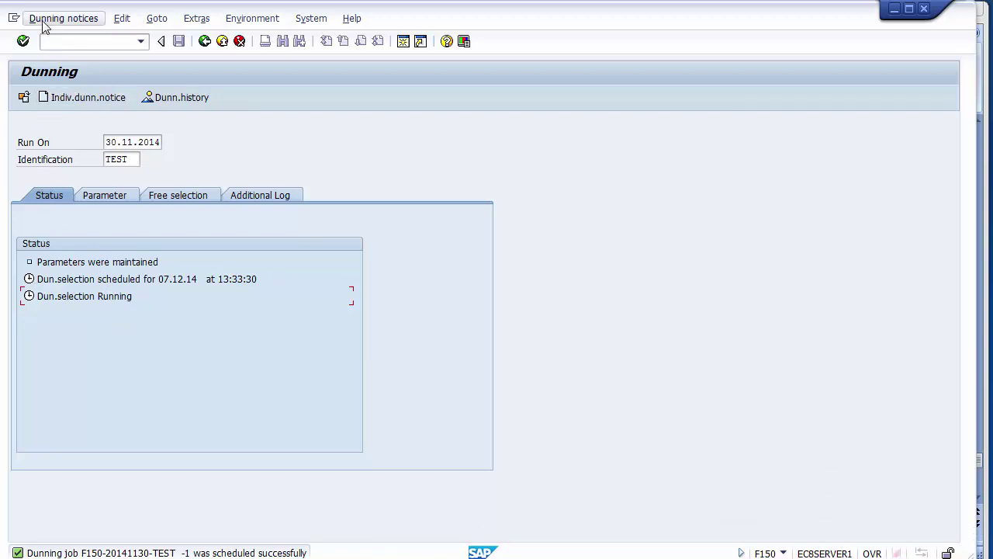
{"action": "left_click", "coordinate": [313, 154]}
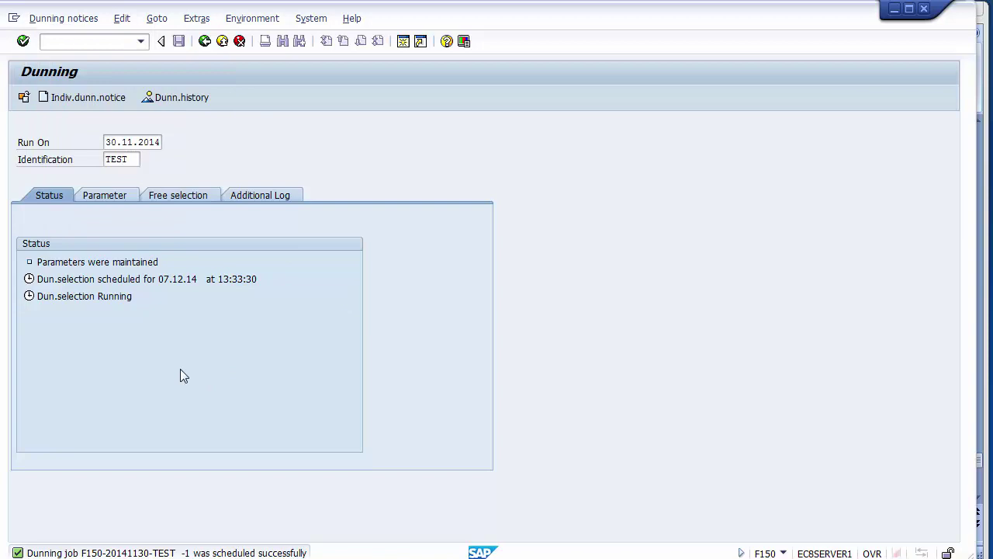
{"action": "key", "text": "Return"}
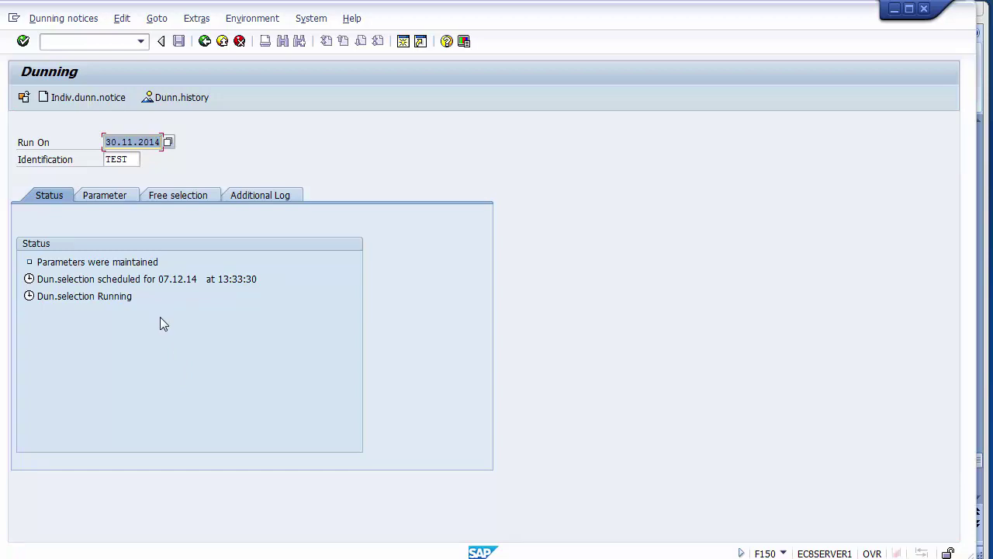
{"action": "left_click", "coordinate": [23, 42]}
{"action": "left_click", "coordinate": [23, 42]}
{"action": "left_click", "coordinate": [23, 42]}
{"action": "left_click", "coordinate": [24, 42]}
{"action": "left_click", "coordinate": [97, 303]}
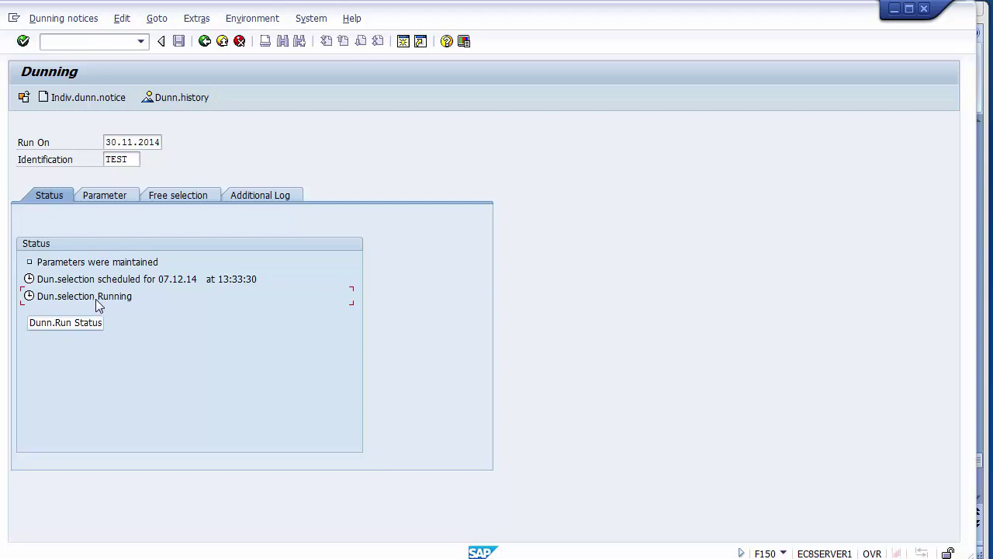
{"action": "key", "text": "Return"}
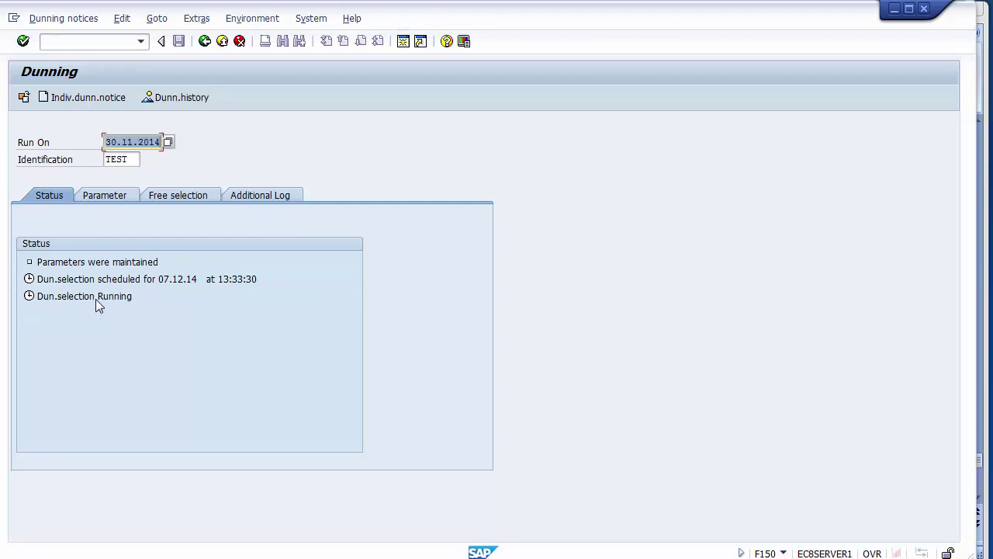
{"action": "left_click", "coordinate": [23, 41]}
{"action": "left_click", "coordinate": [113, 298]}
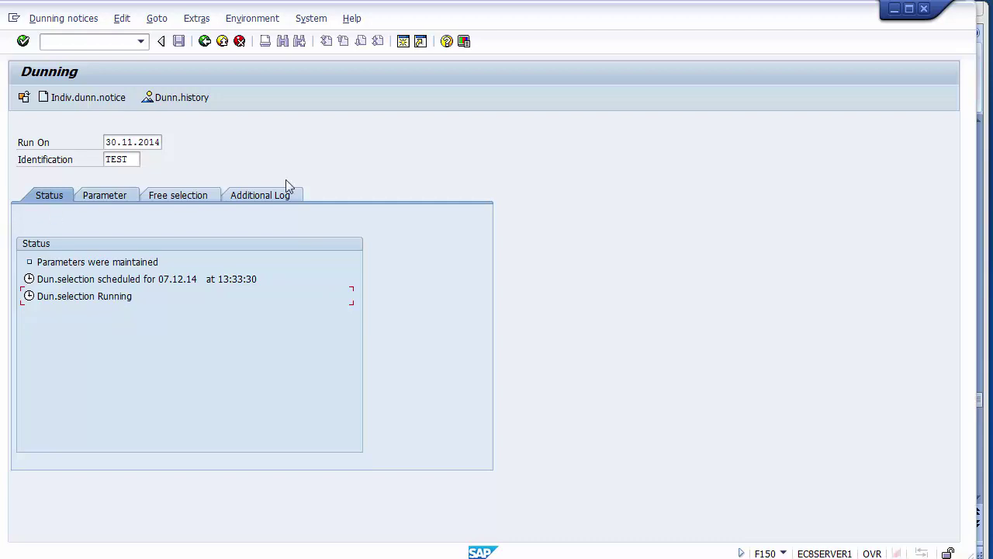
{"action": "left_click", "coordinate": [307, 21]}
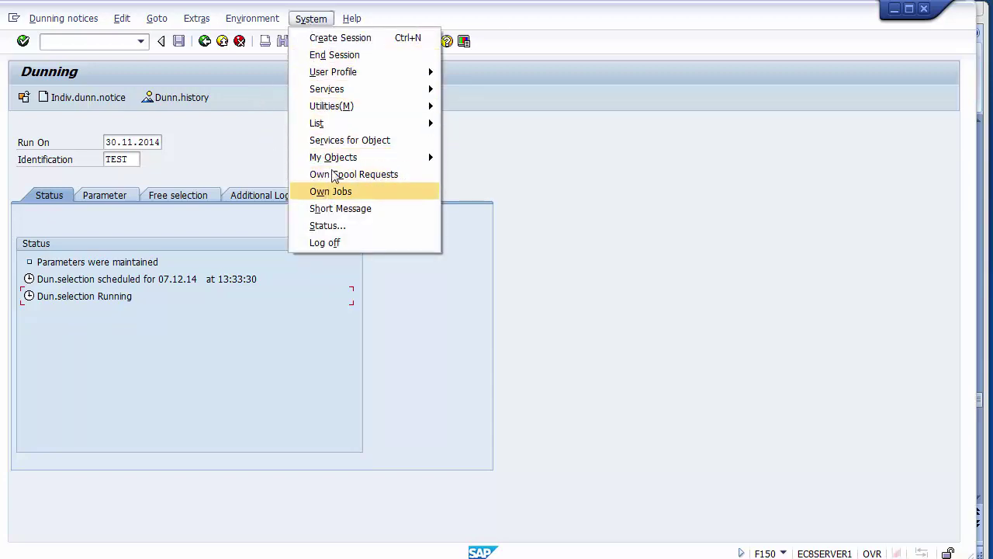
{"action": "mouse_move", "coordinate": [336, 92]}
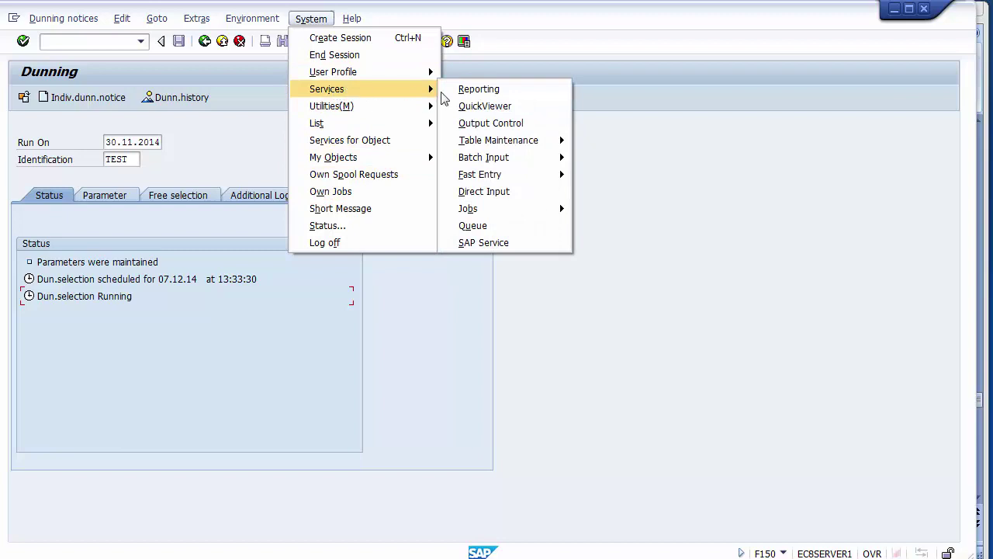
{"action": "mouse_move", "coordinate": [532, 163]}
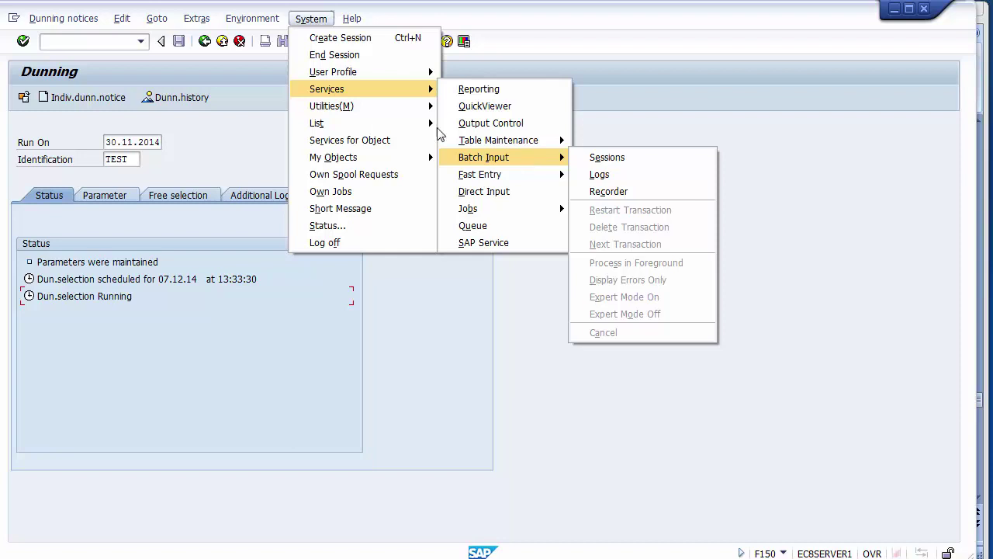
{"action": "left_click", "coordinate": [208, 77]}
Open the list of own spool requests in a new session with transaction SP02
{"action": "left_click", "coordinate": [101, 45]}
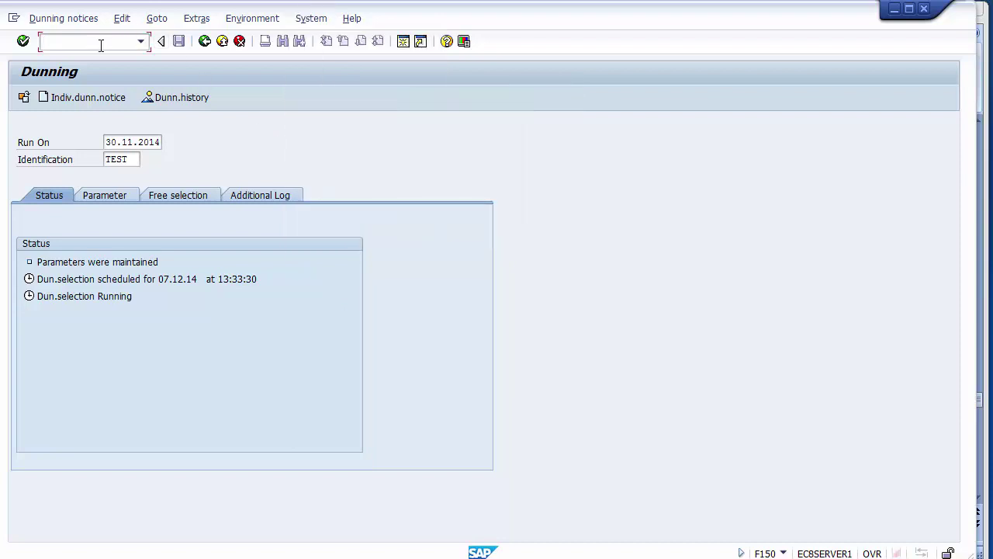
{"action": "type", "text": "/osp01"}
{"action": "key", "text": "BackSpace"}
{"action": "type", "text": "2"}
{"action": "key", "text": "Return"}
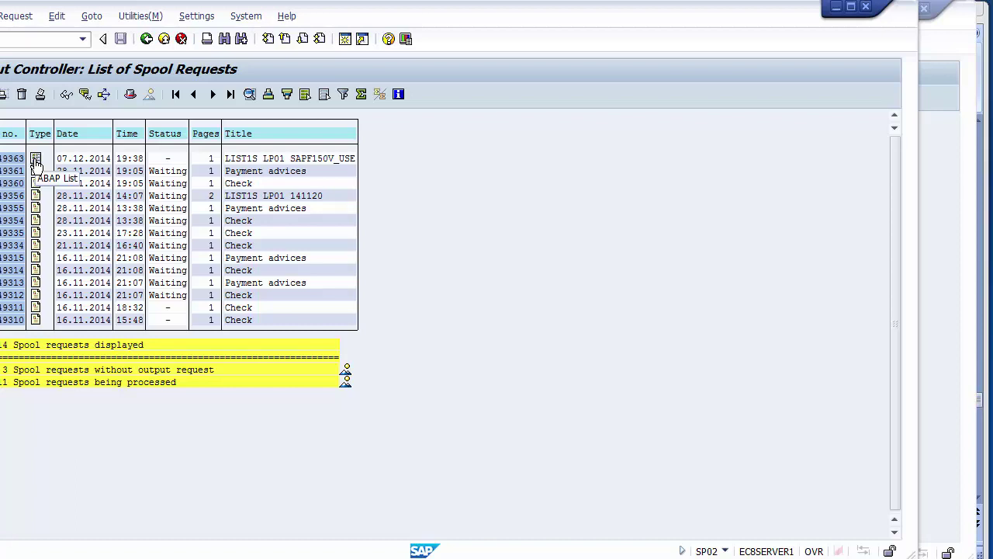
{"action": "left_click_drag", "start_coordinate": [401, 19], "coordinate": [468, 19]}
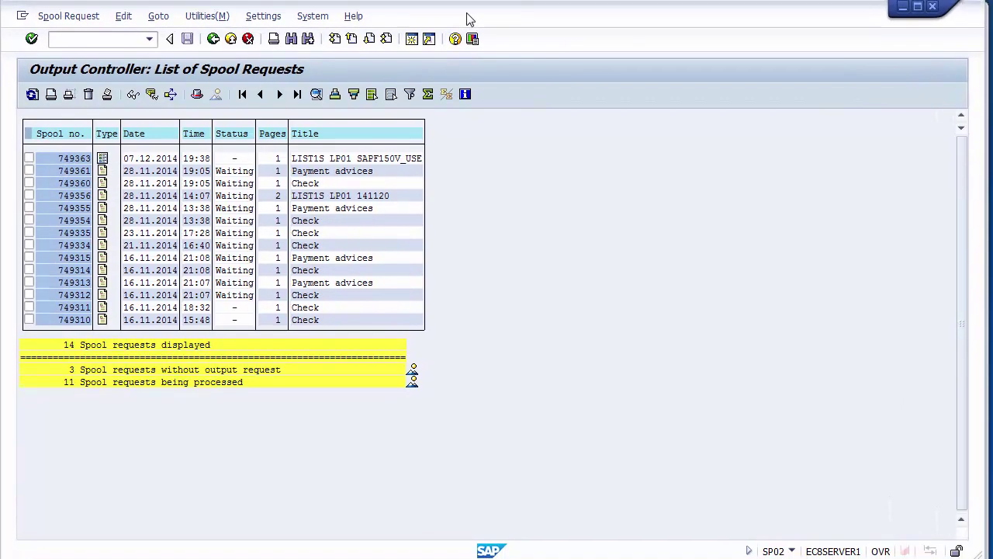
Display the contents of the SAPF150V_USE spool request dated 07.12.2014 to review the dunning log, and return to the spool list
{"action": "left_click", "coordinate": [64, 160]}
{"action": "left_click", "coordinate": [29, 159]}
{"action": "left_click", "coordinate": [104, 159]}
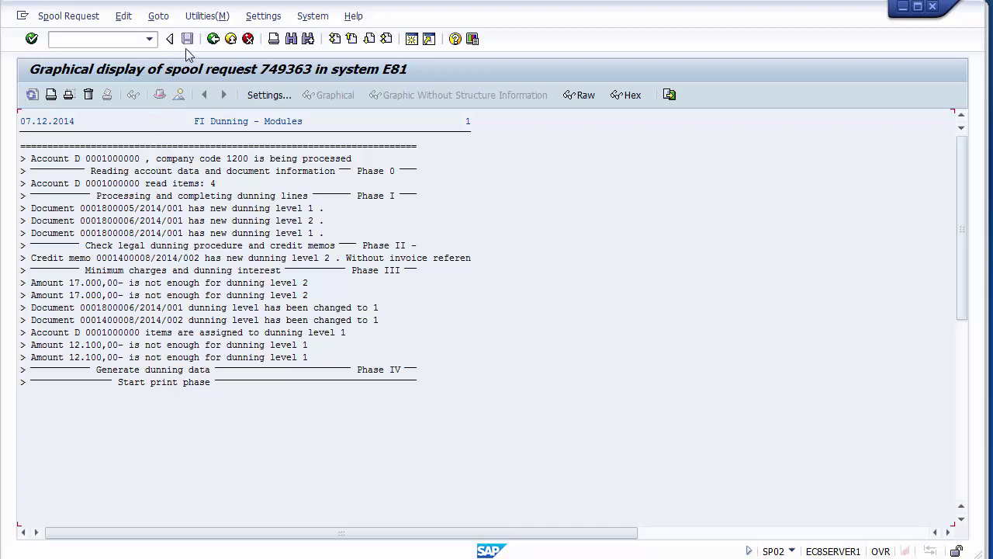
{"action": "left_click", "coordinate": [214, 39]}
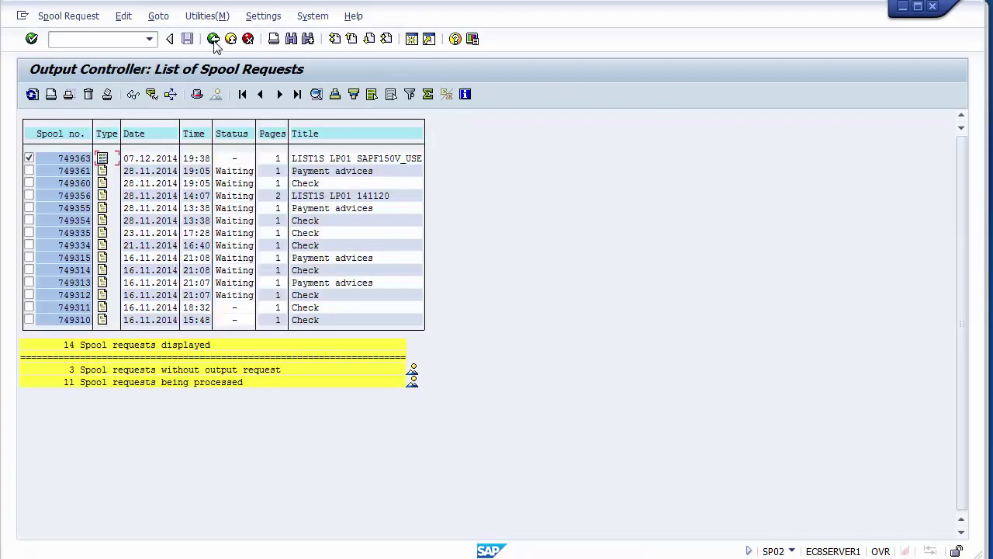
{"action": "left_click", "coordinate": [216, 43]}
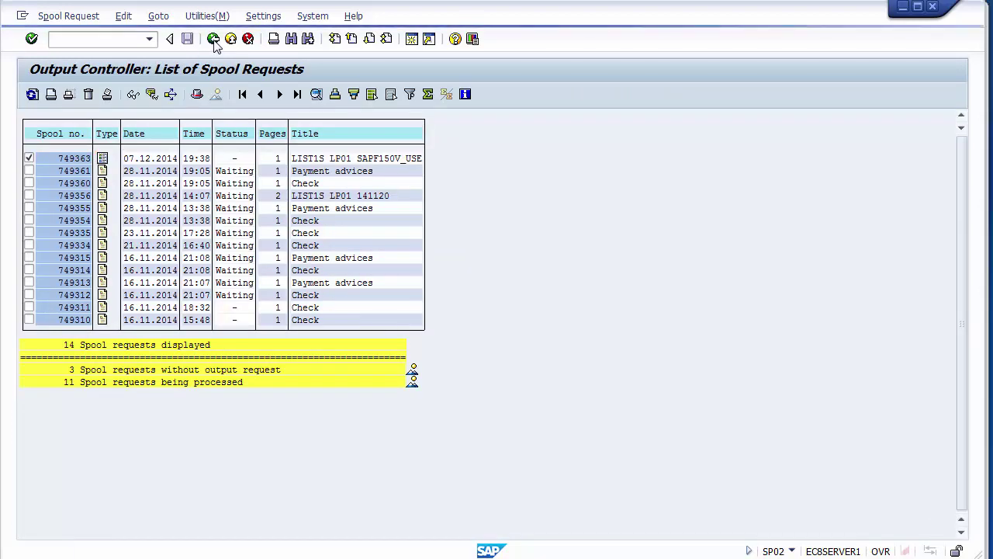